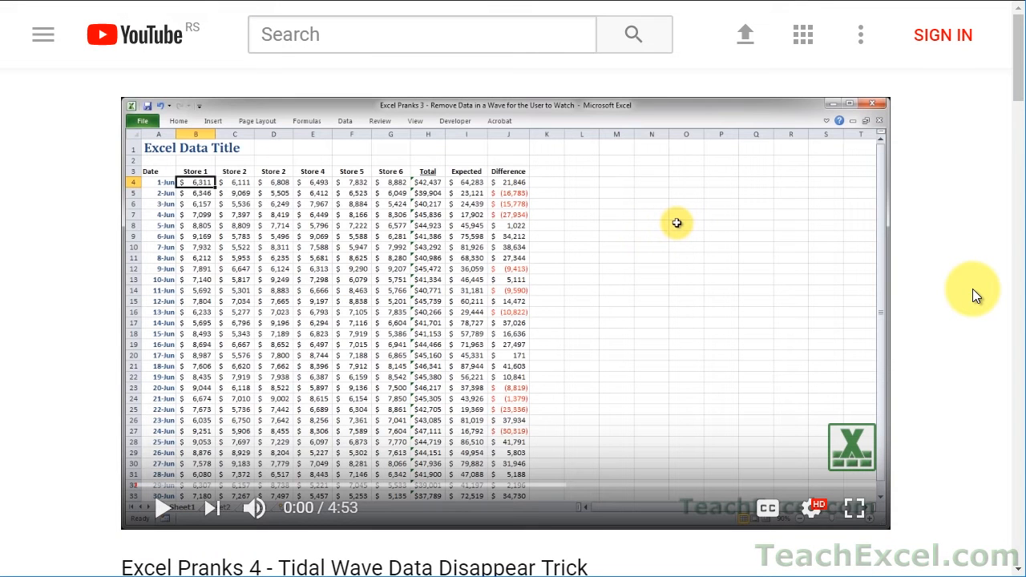
Like the Excel Pranks 4 video and subscribe to the TeachExcel channel
scroll(973, 292, "down", 5)
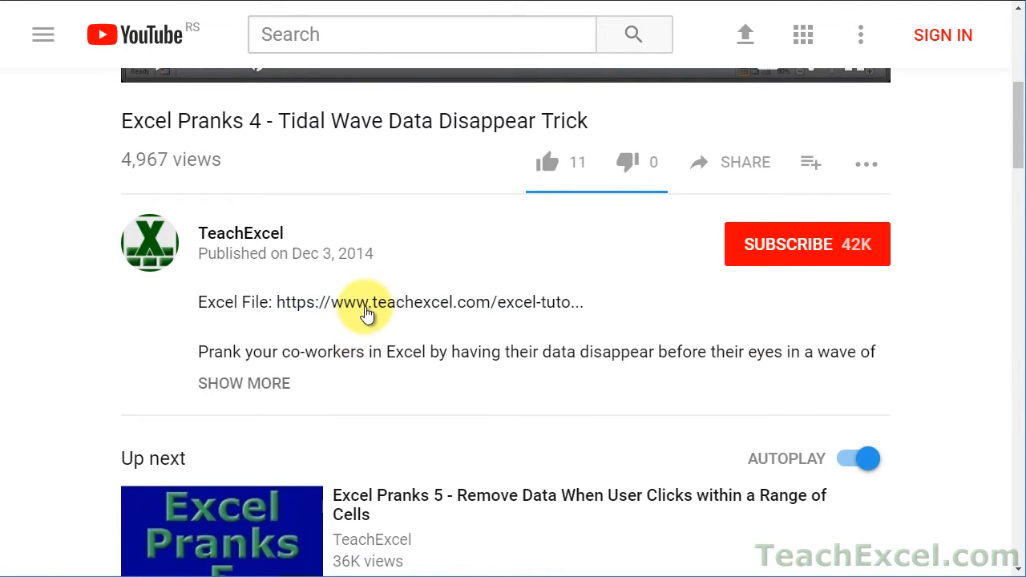
left_click(367, 312)
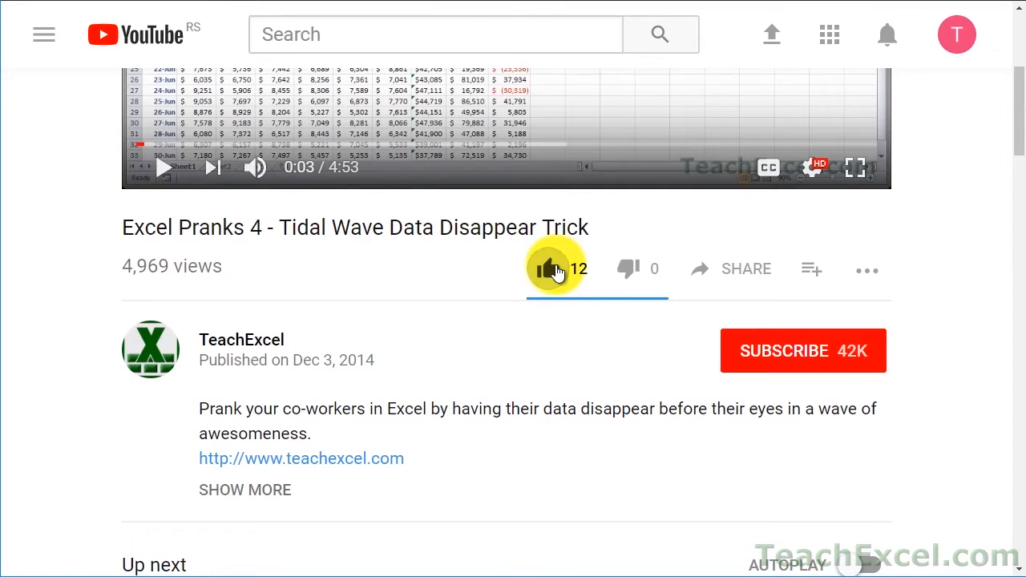
left_click(557, 271)
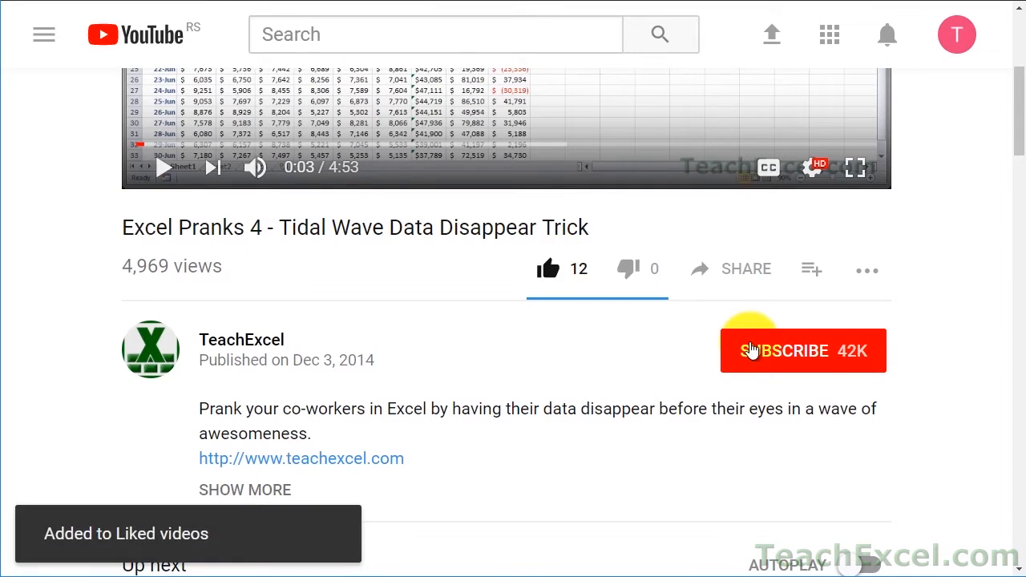
left_click(747, 347)
left_click(872, 357)
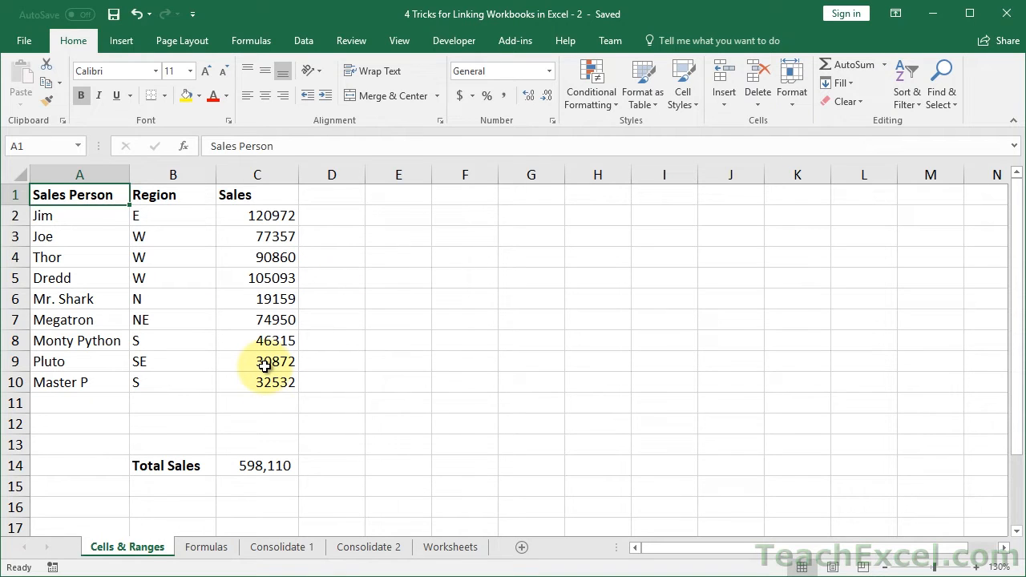
Look through the source workbook's Formulas, Consolidate 1 and Consolidate 2 sheets, and return to Cells & Ranges
left_click(206, 552)
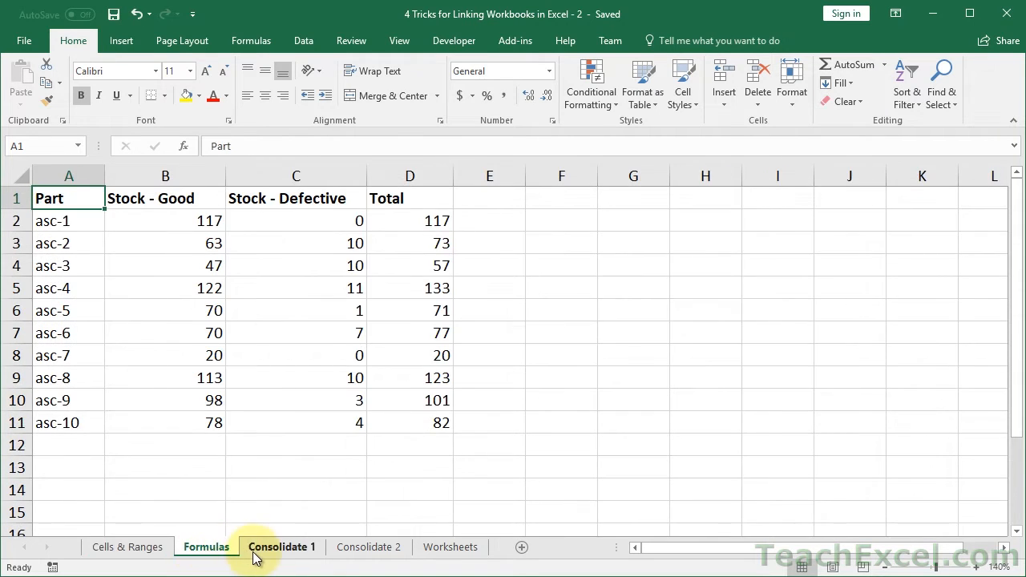
left_click(255, 553)
left_click(369, 555)
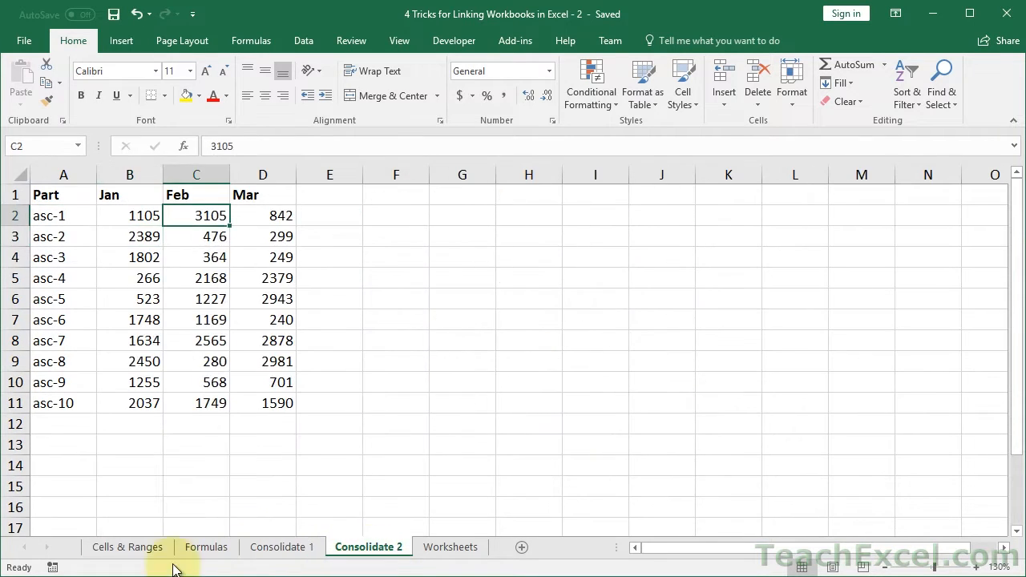
left_click(119, 553)
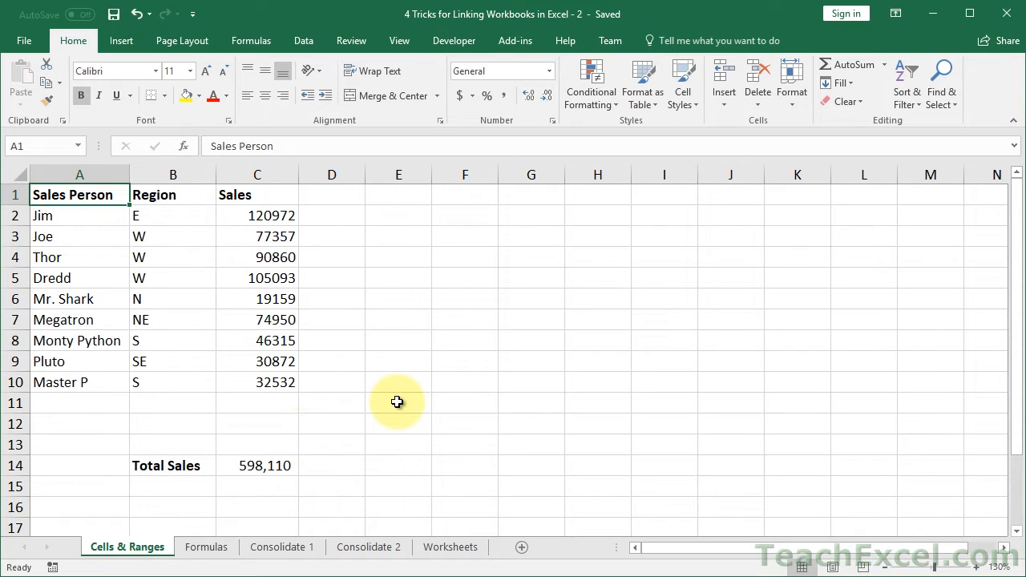
key("alt+Tab")
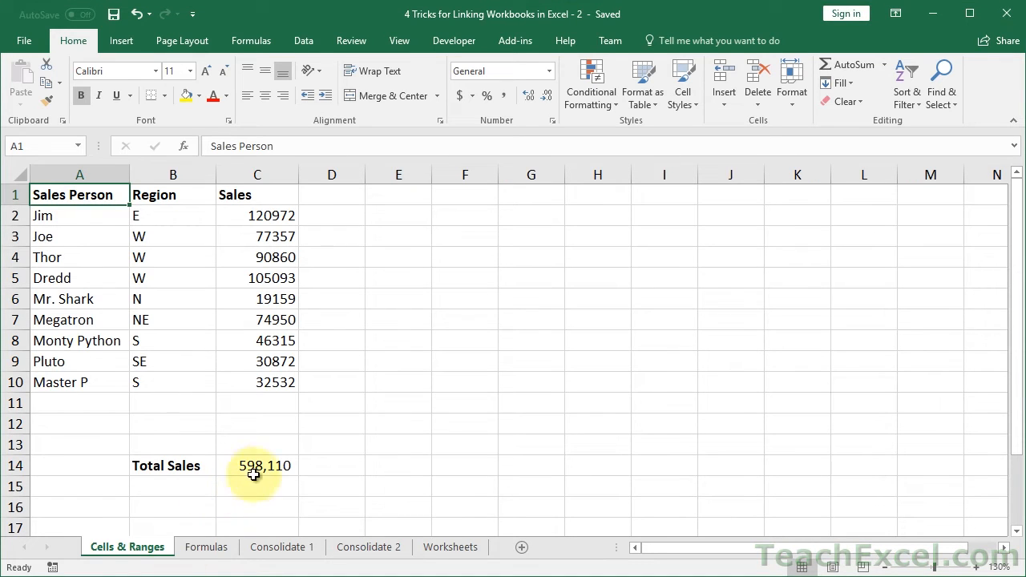
Link cell A1 of the first workbook's Cells & Ranges sheet to Total Sales cell C14 in 4 Tricks for Linking Workbooks in Excel - 2.xlsx
left_click(254, 475)
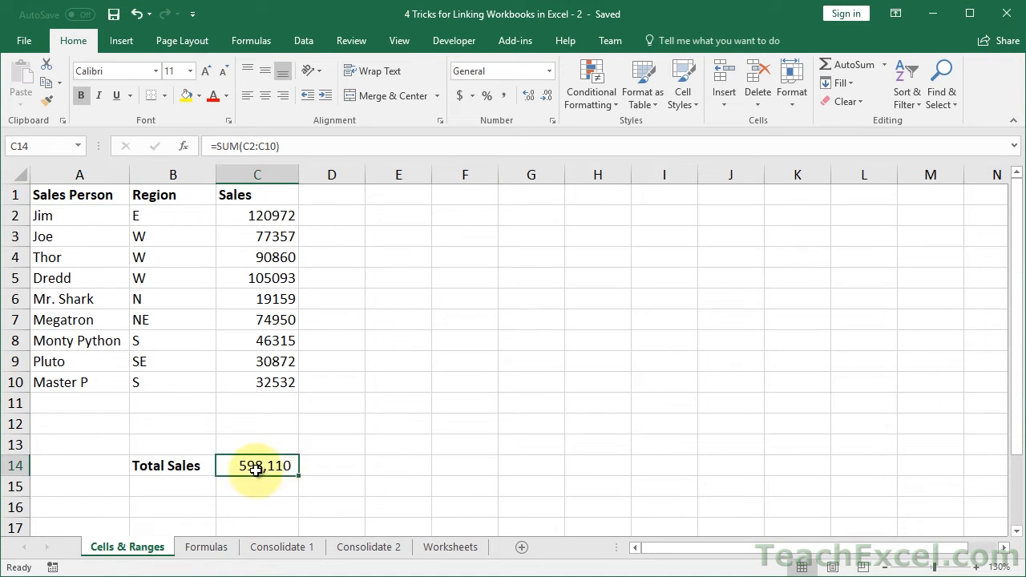
left_click(184, 428)
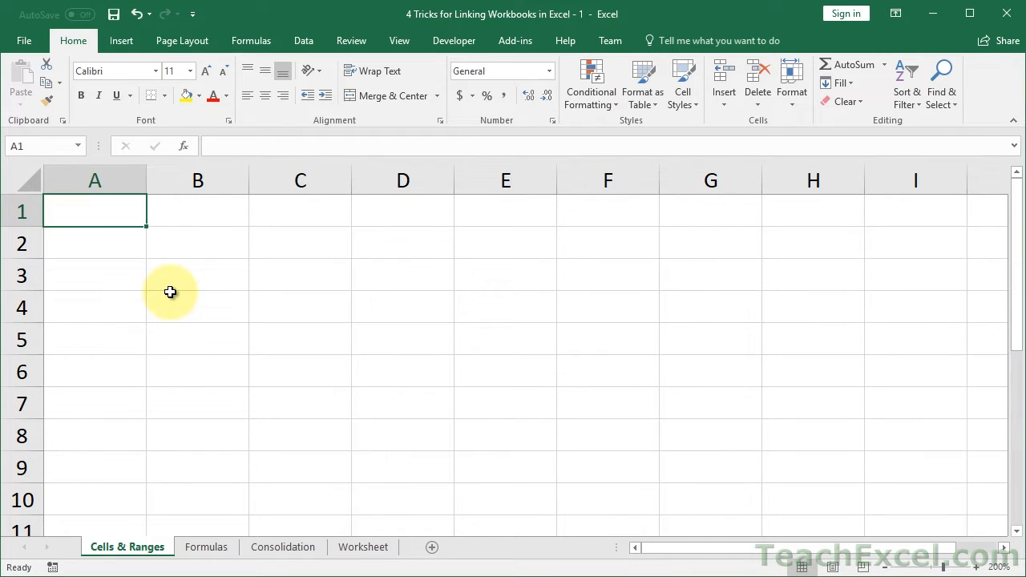
type("=")
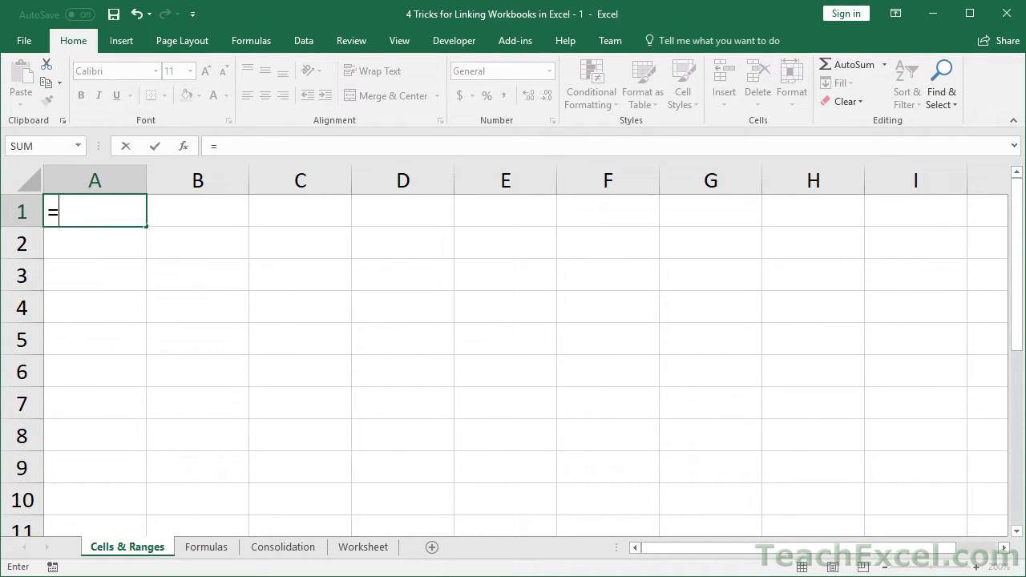
key("ctrl+Tab")
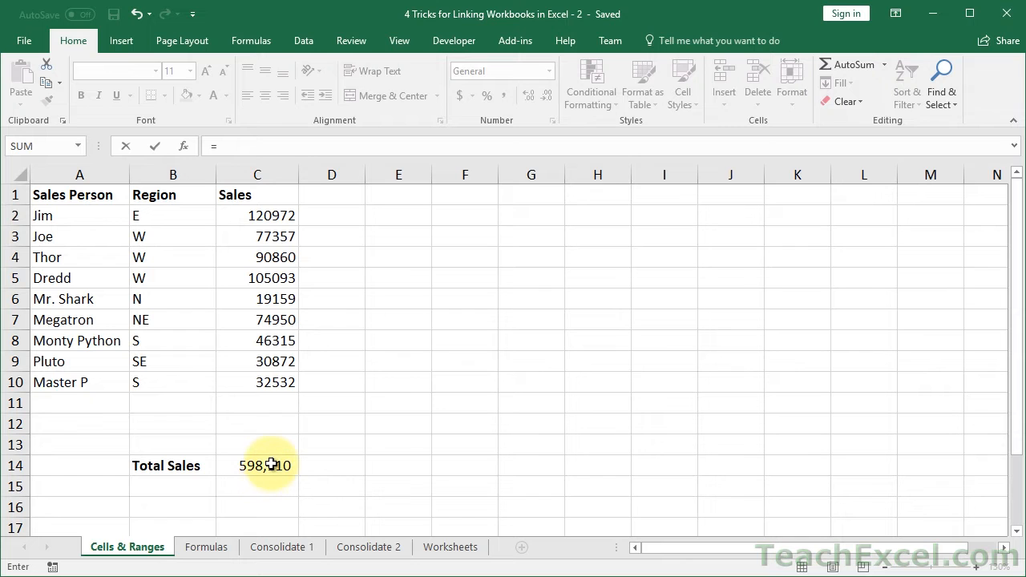
left_click(272, 463)
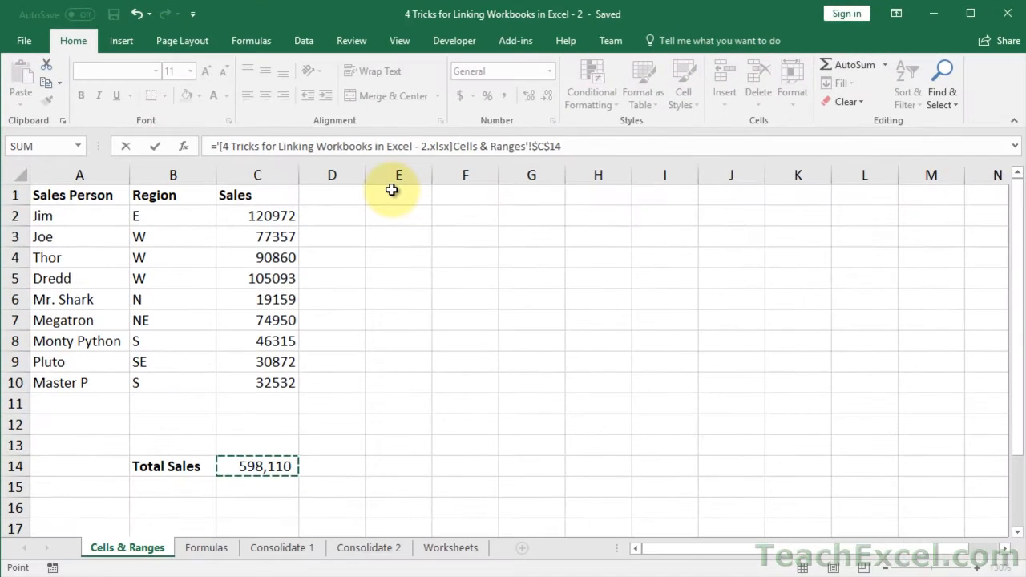
key("Return")
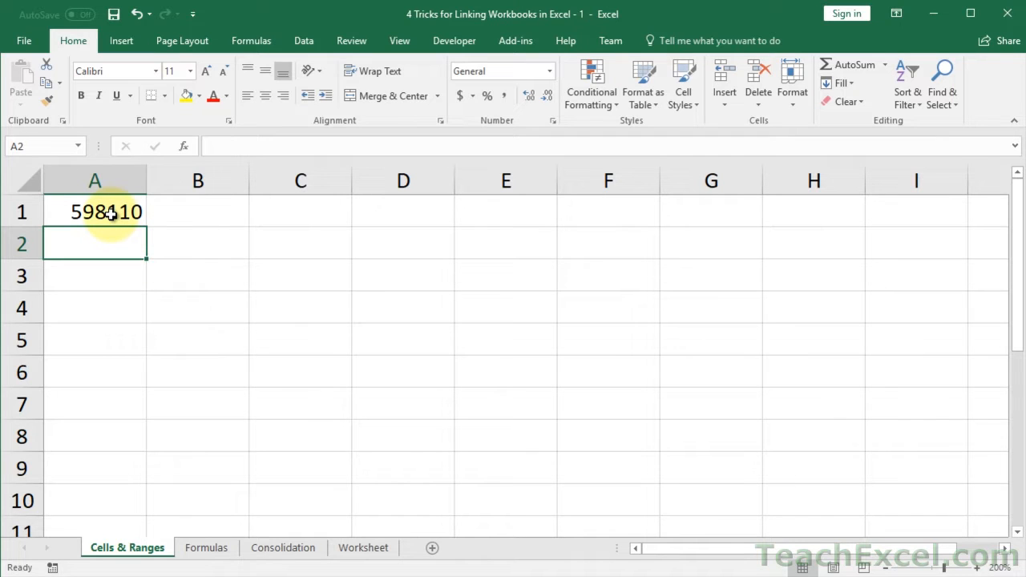
Examine the cell reference, sheet name and workbook name in cell A1's link formula, leaving the formula as it is
left_click(111, 214)
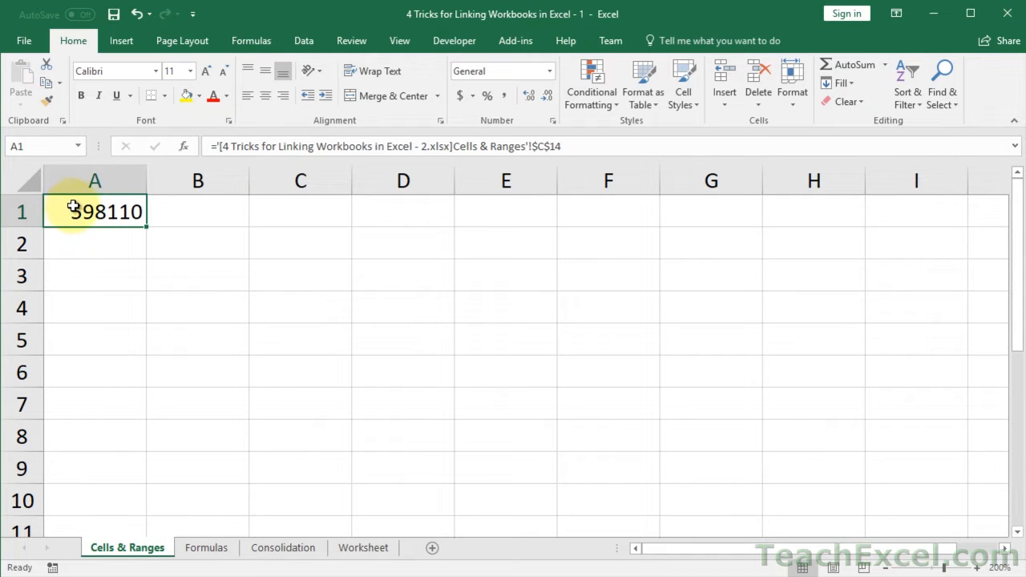
double_click(72, 206)
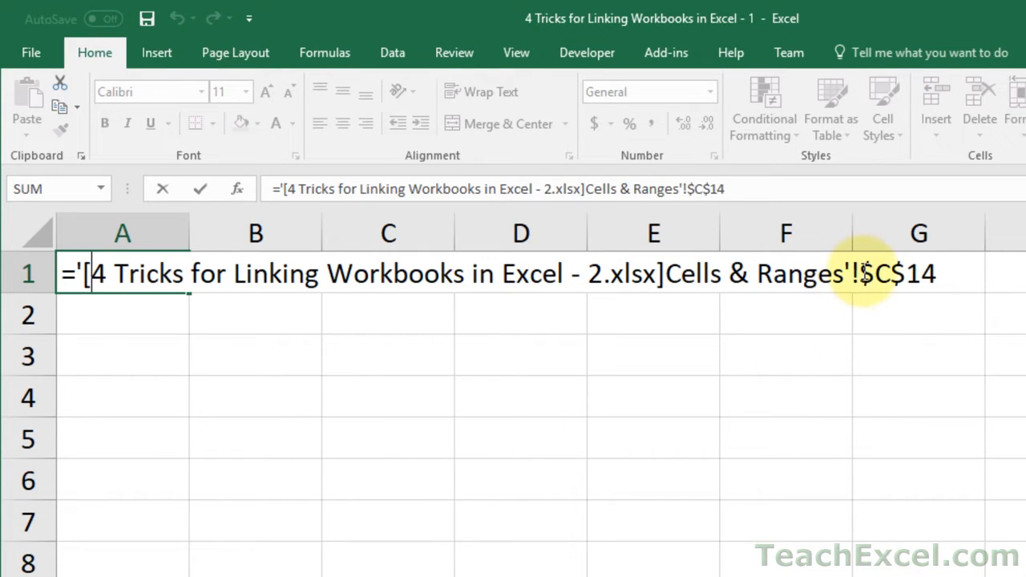
left_click_drag(862, 275, 938, 274)
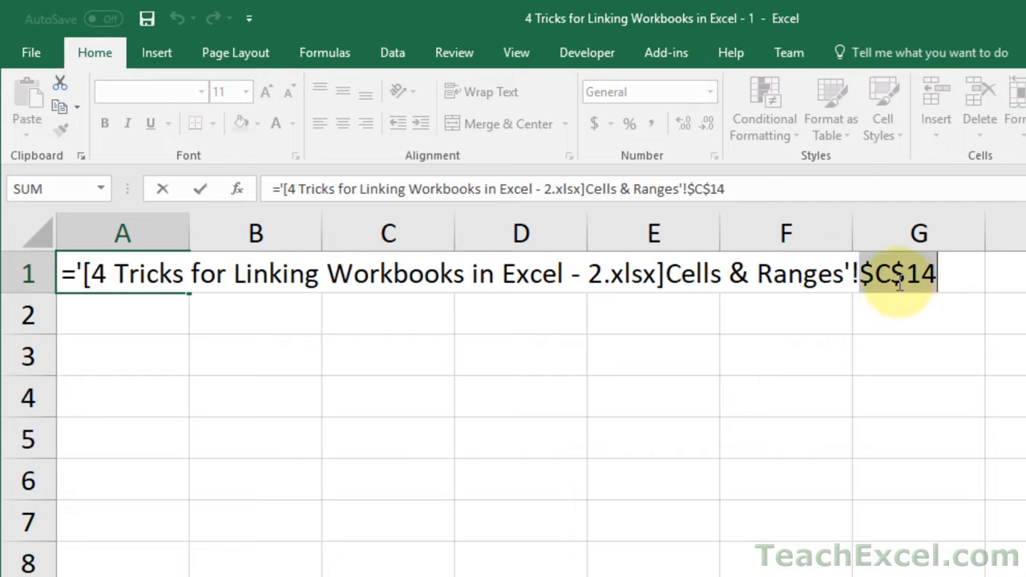
left_click(859, 274)
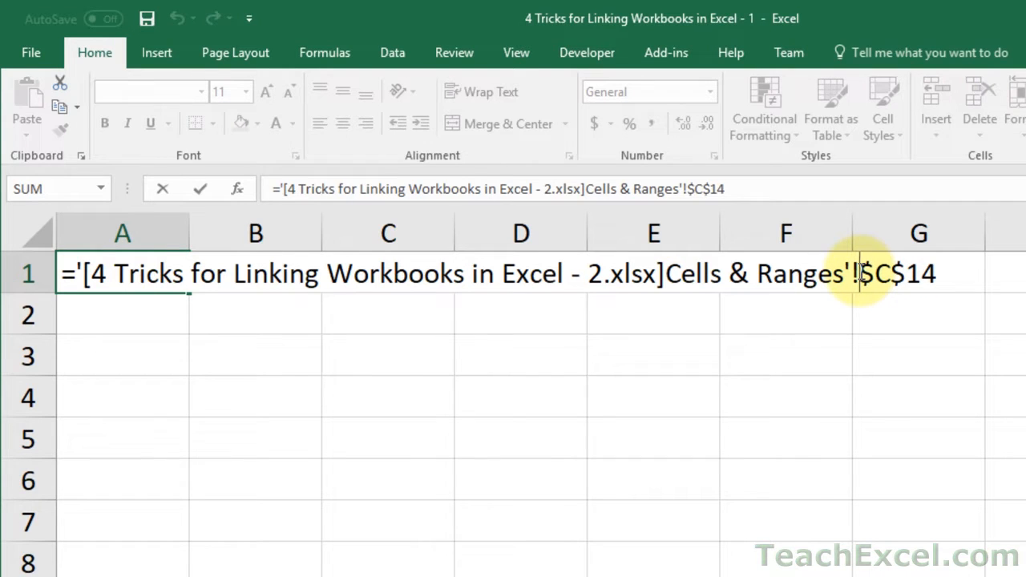
left_click_drag(859, 274, 665, 274)
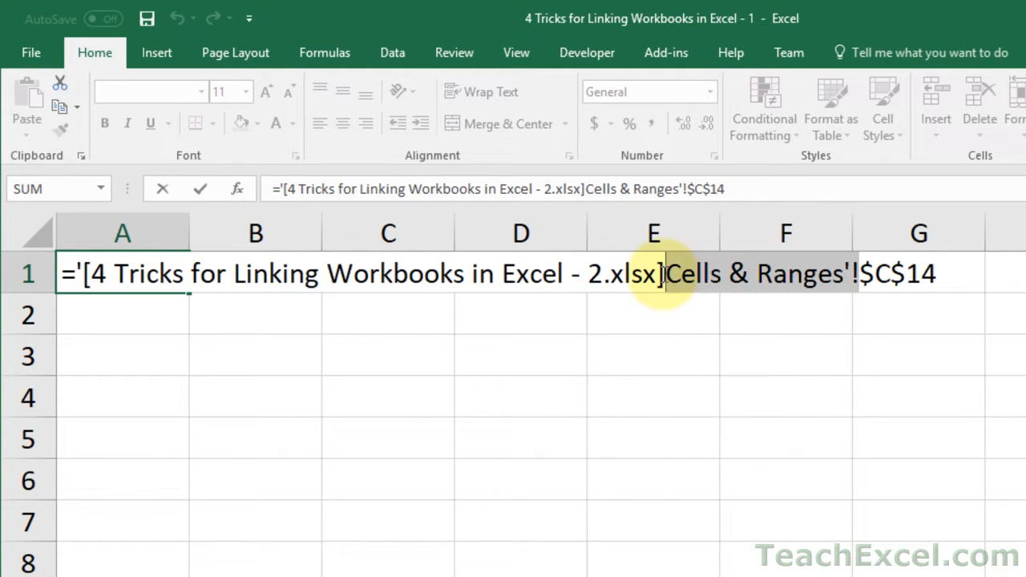
left_click(665, 274)
left_click_drag(665, 274, 82, 274)
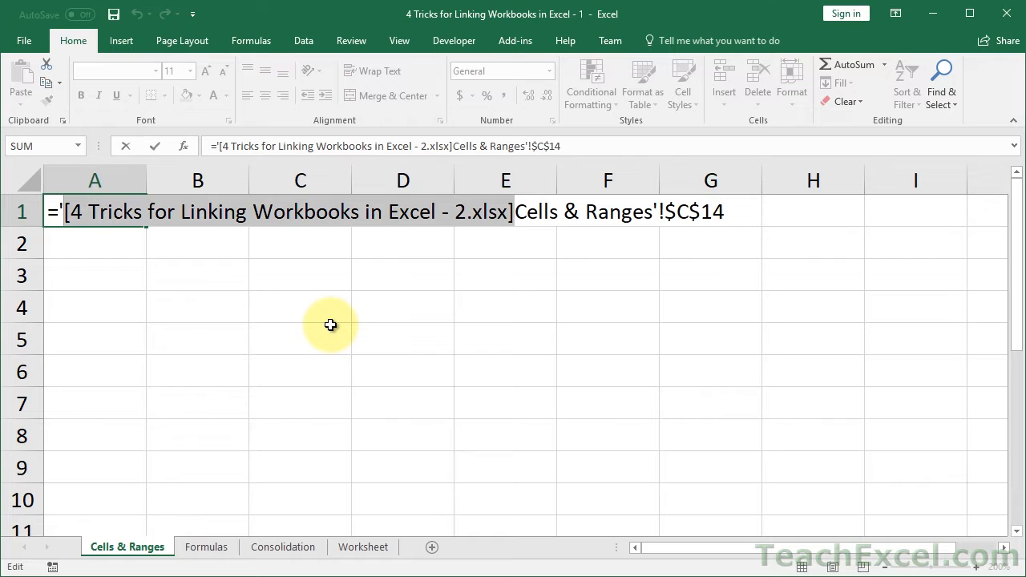
key("Return")
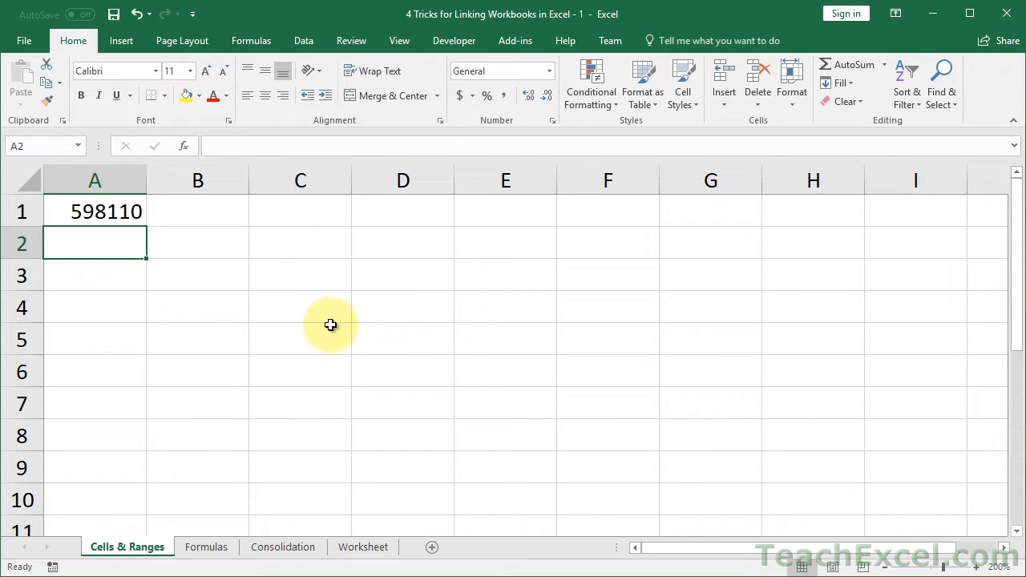
Replace cell A1's formula with a link to the second workbook's Sales Person header in A1, and widen column A to fit
key("Up")
key("Delete")
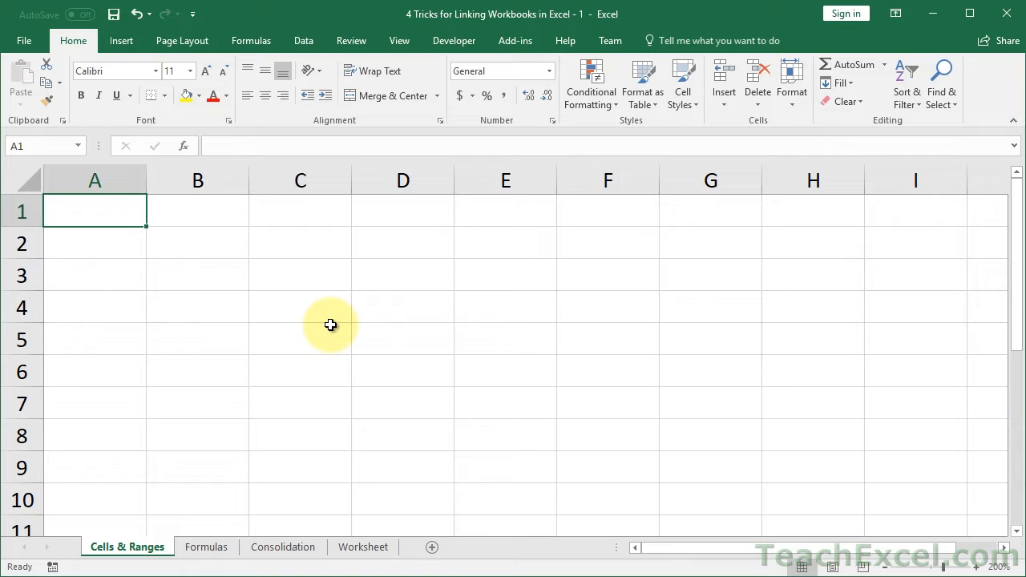
type("=")
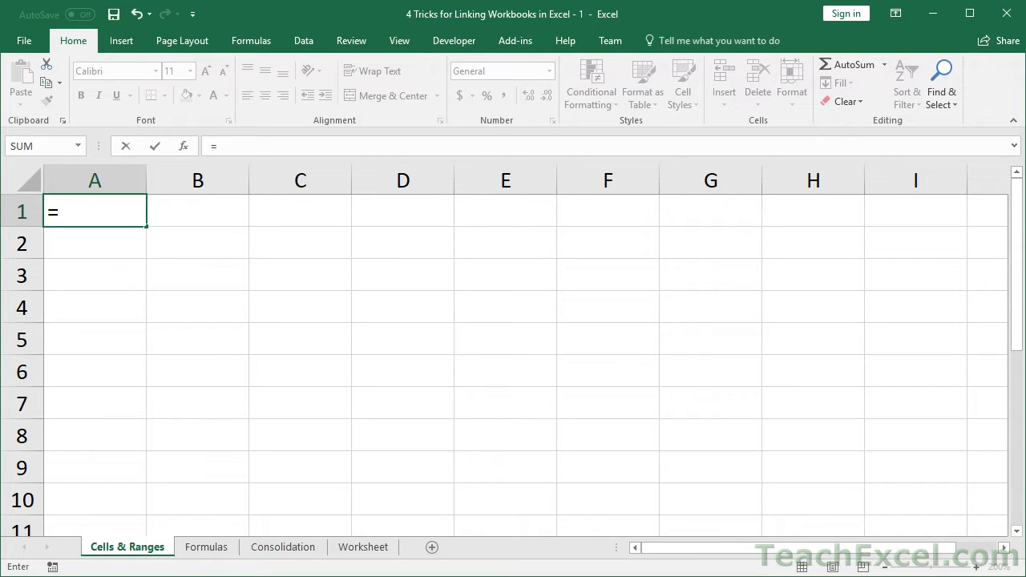
key("alt+Tab")
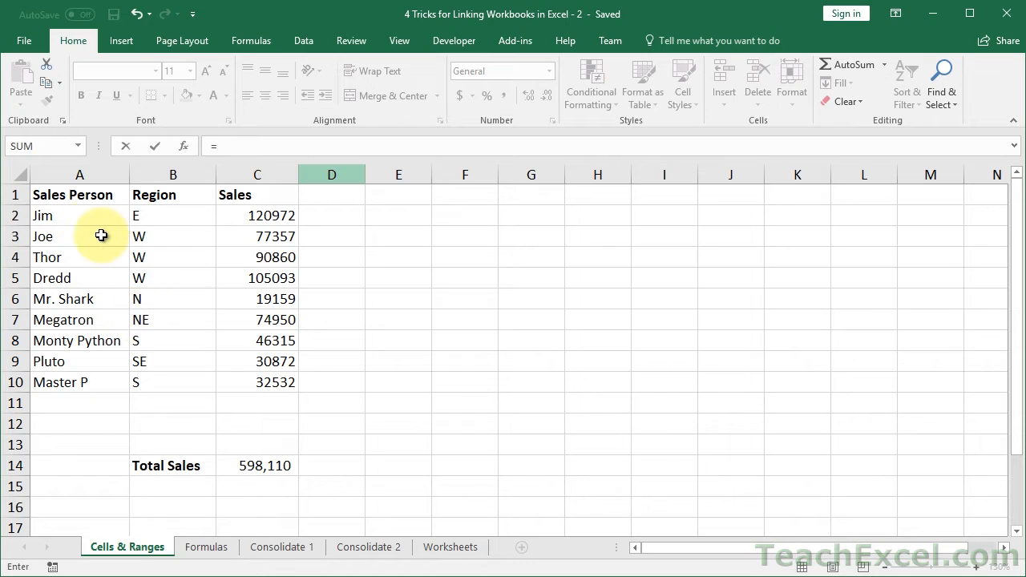
left_click(70, 198)
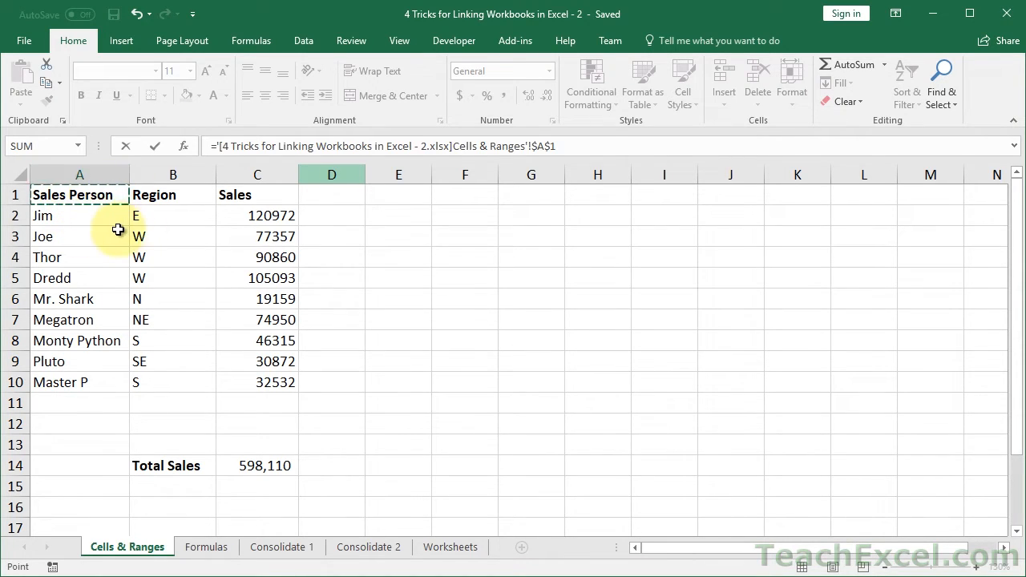
key("Return")
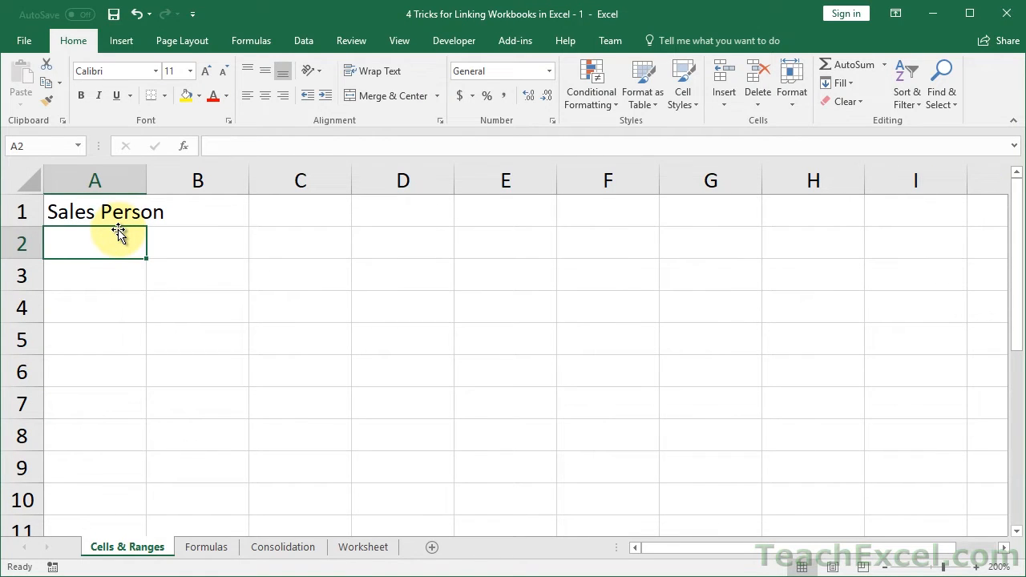
left_click_drag(146, 180, 193, 180)
Fill the link formula from A1 down to A3 and check the references in the copied cells
left_click(171, 215)
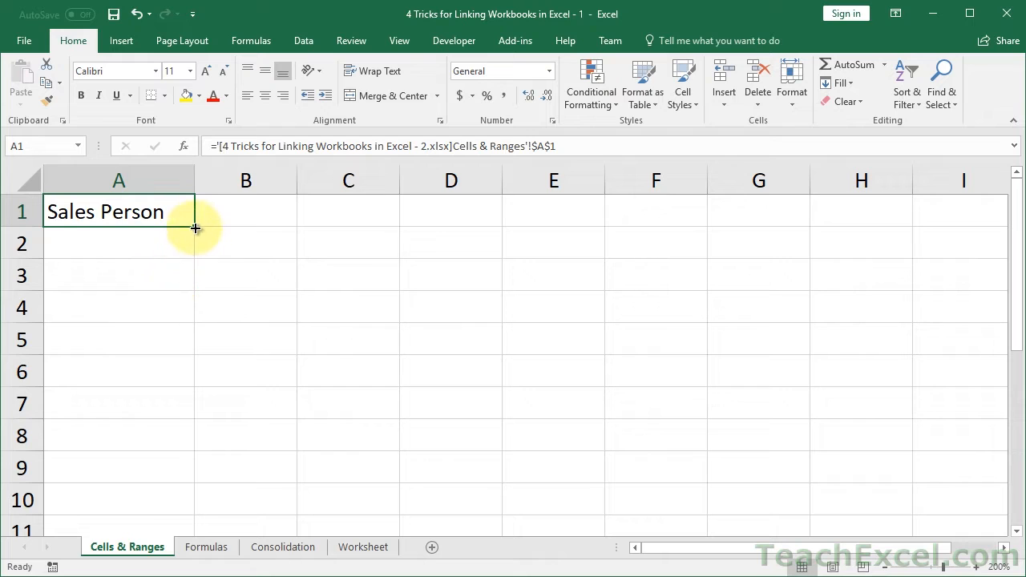
left_click_drag(194, 226, 197, 300)
left_click(143, 212)
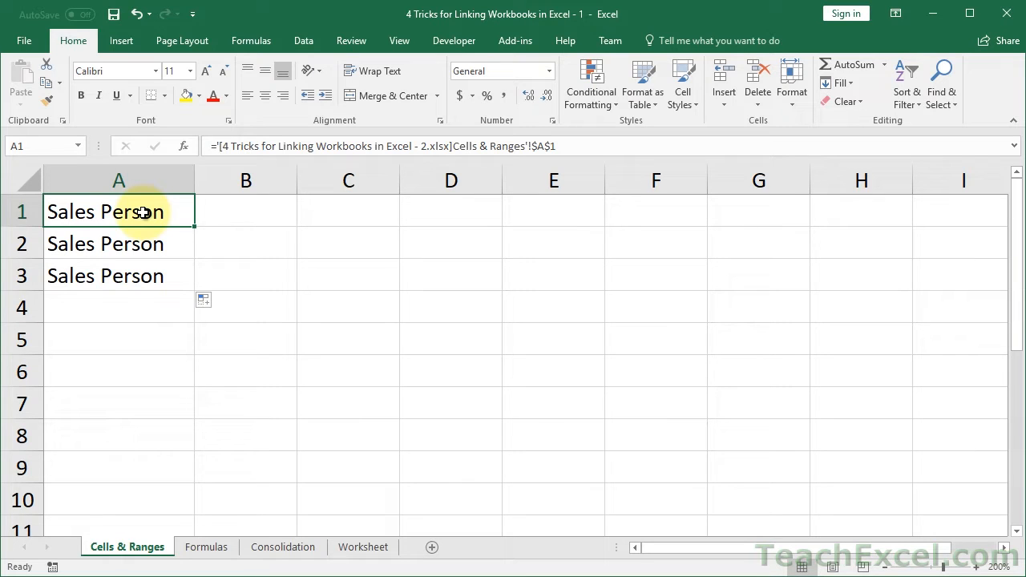
key("Down")
key("Down")
key("Up")
key("Up")
Make the reference in cell A1's link formula relative by changing $A$1 to A1
double_click(142, 212)
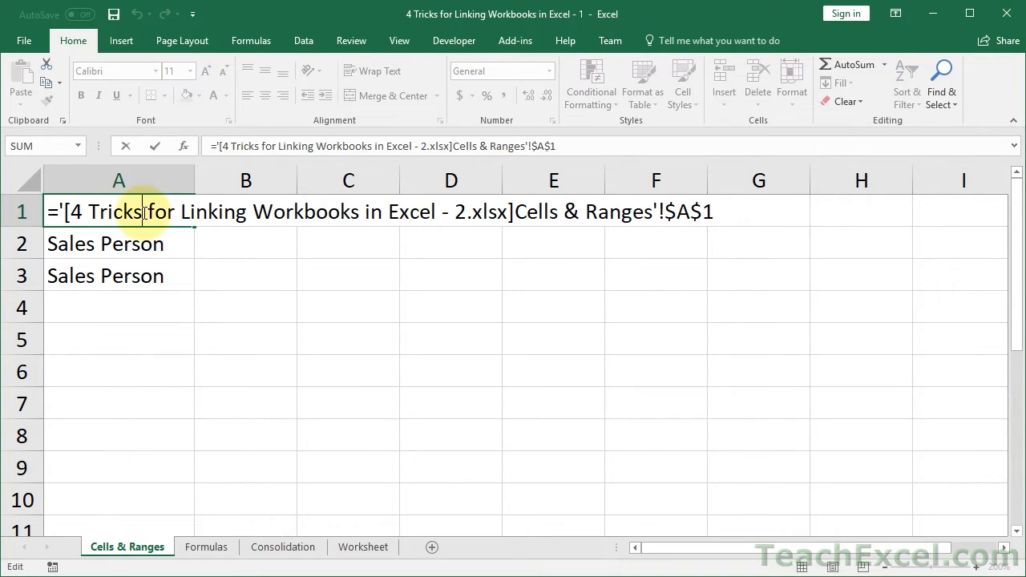
left_click(704, 210)
key("BackSpace")
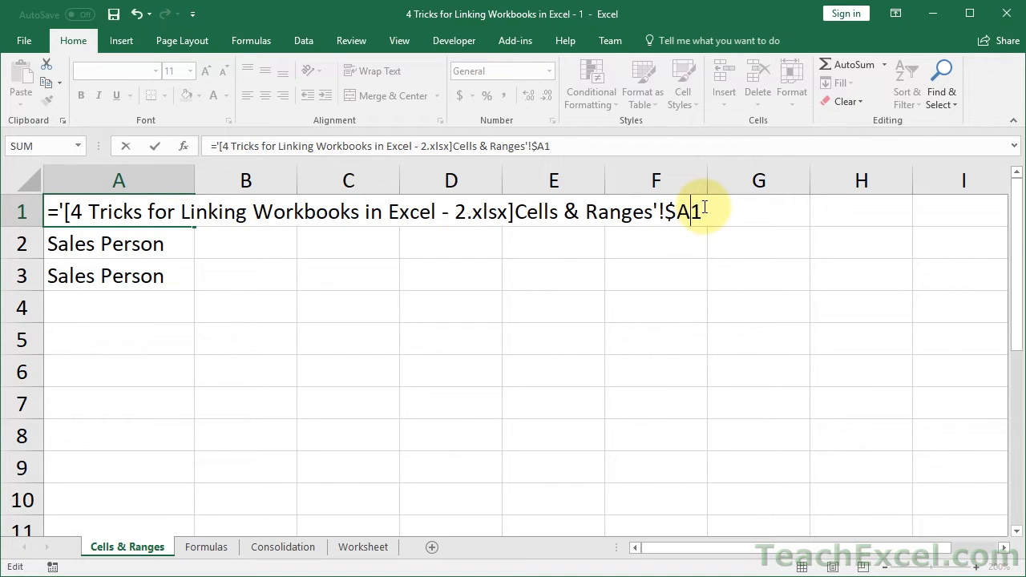
key("BackSpace")
key("Return")
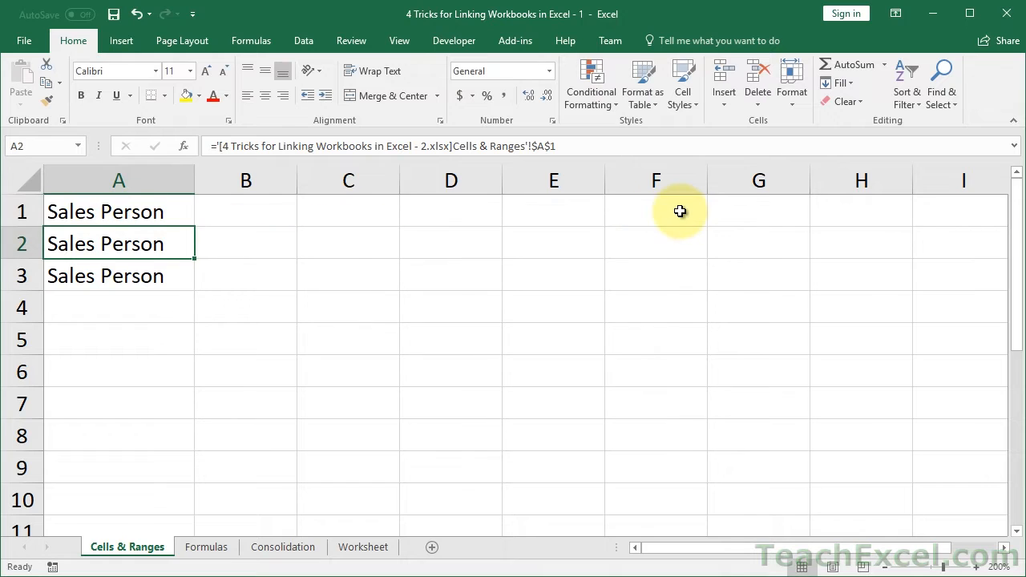
Fill the relative link formula from A1 through D10, and clear the surplus column D
left_click(132, 207)
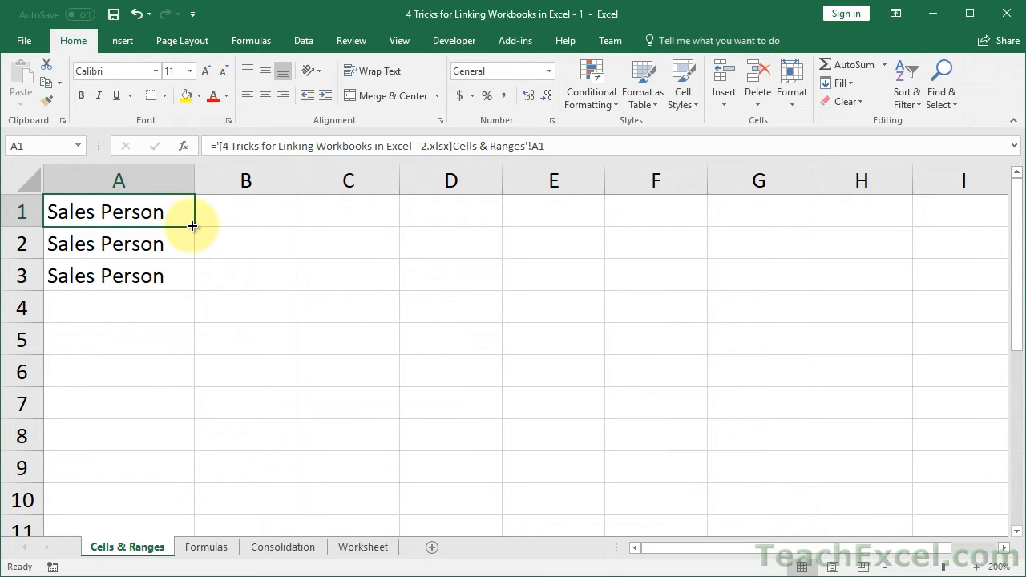
left_click_drag(192, 226, 488, 522)
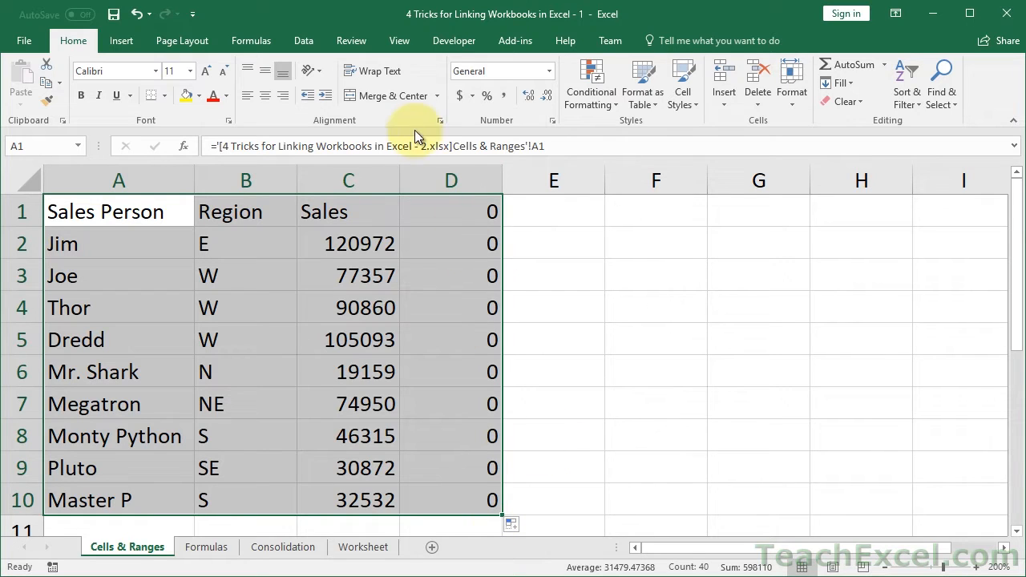
left_click(440, 170)
key("Delete")
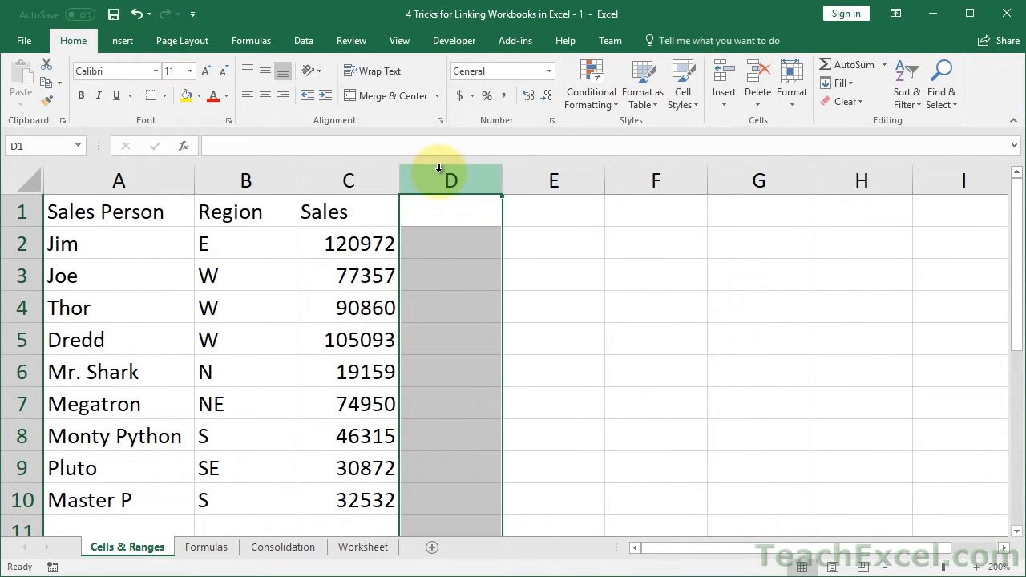
left_click(120, 215)
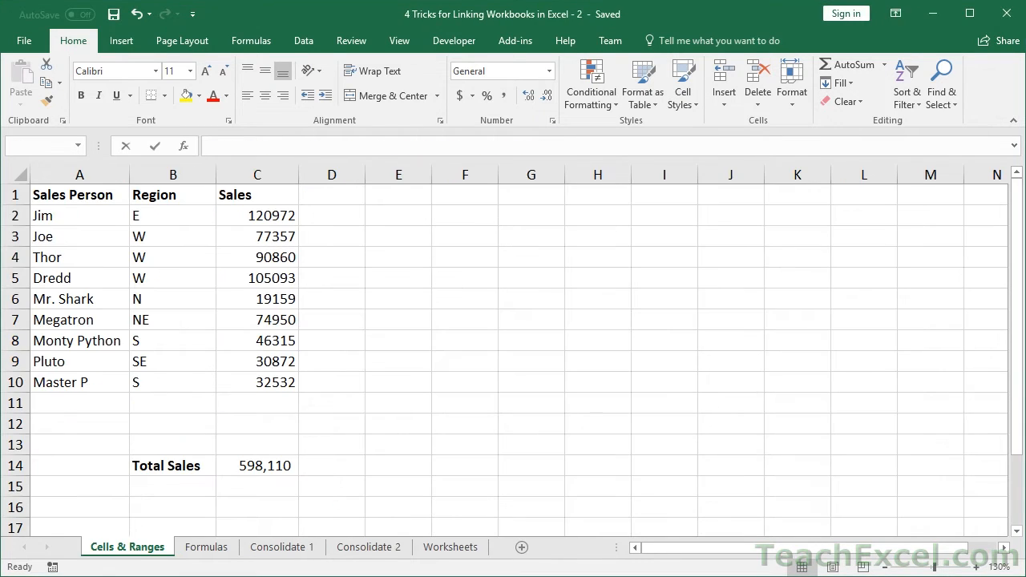
Change the region in cell B2 of the second workbook to N, and check linked cell B2 in the first workbook
left_click(165, 214)
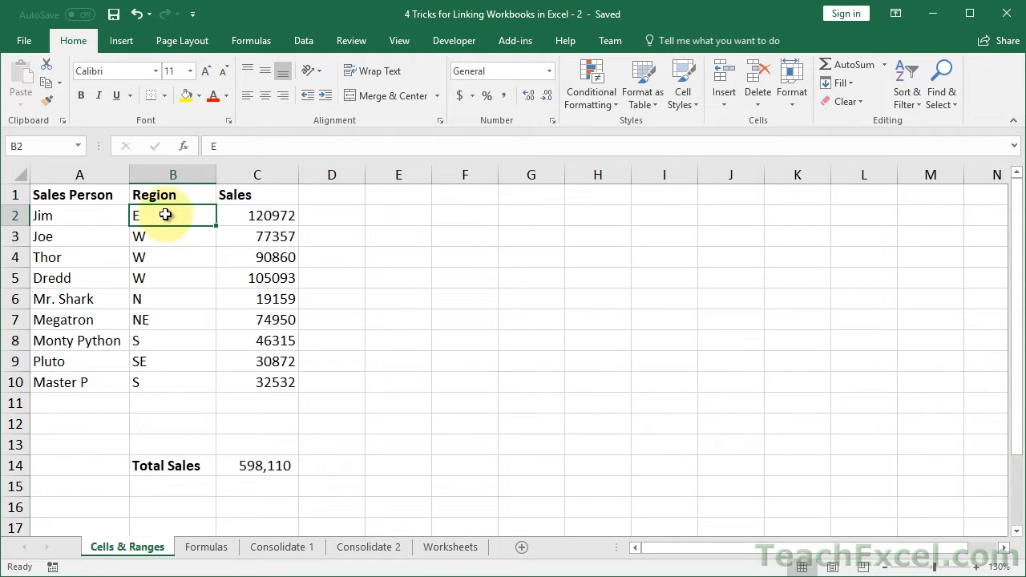
type("N")
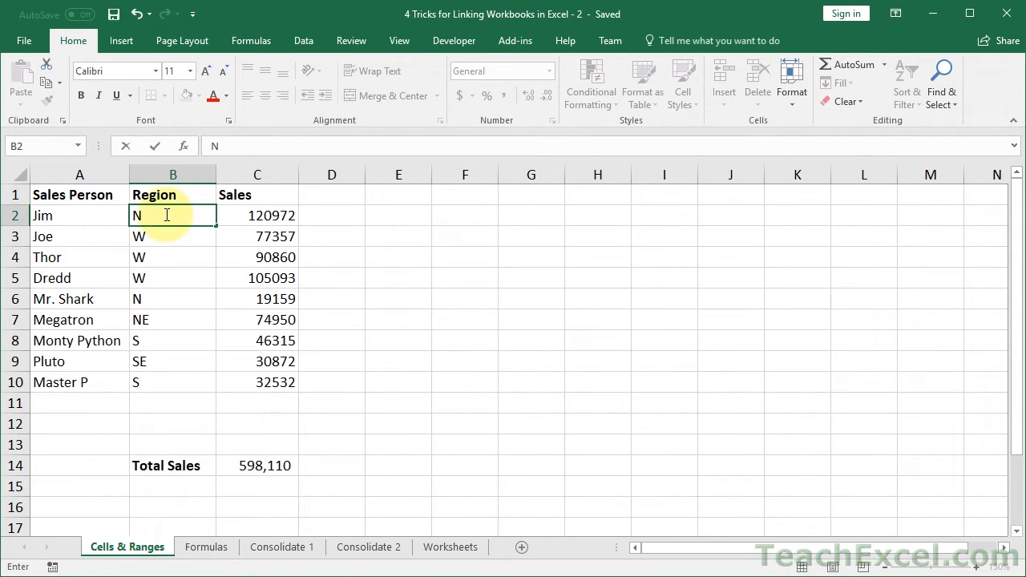
key("Return")
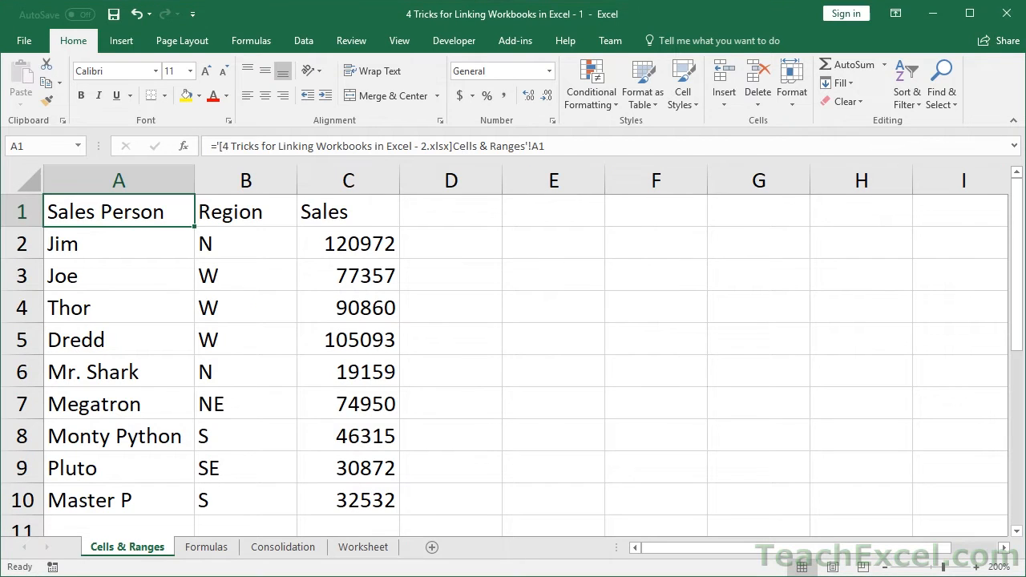
left_click(246, 247)
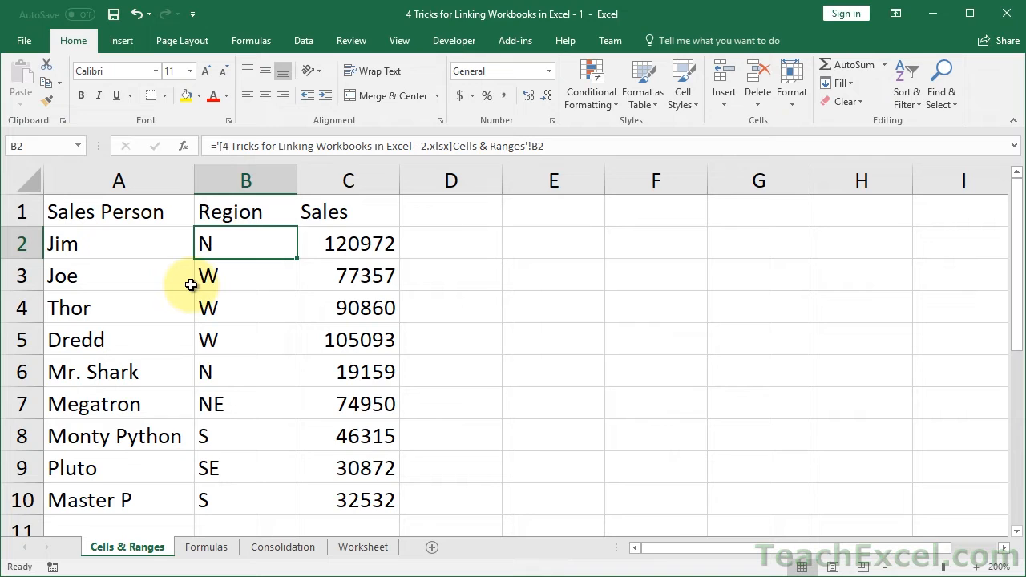
Examine how the cell reference changes across the link formulas in A1, A2, A3 and B1, and down column B to B5
double_click(130, 214)
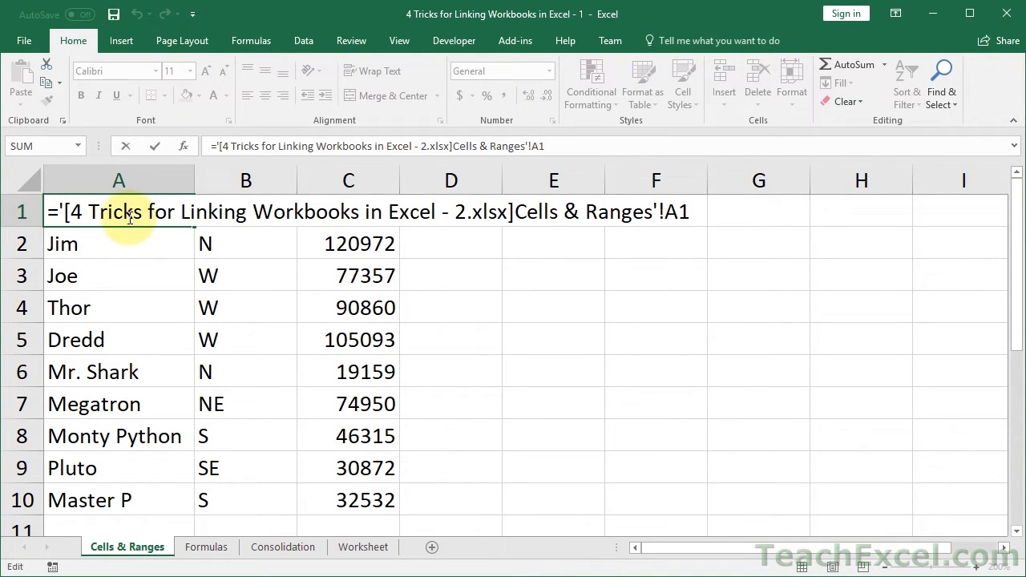
key("Escape")
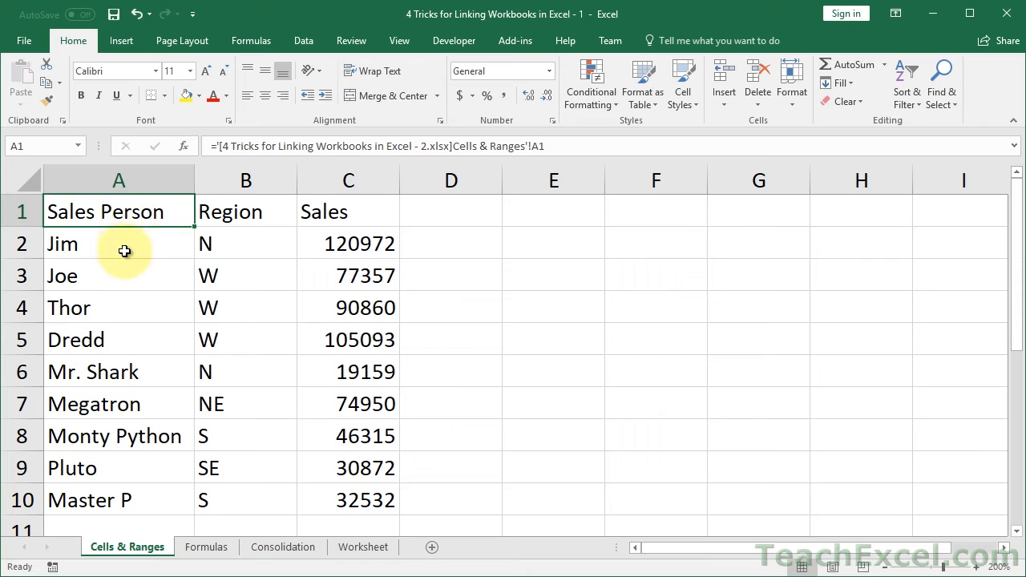
double_click(124, 245)
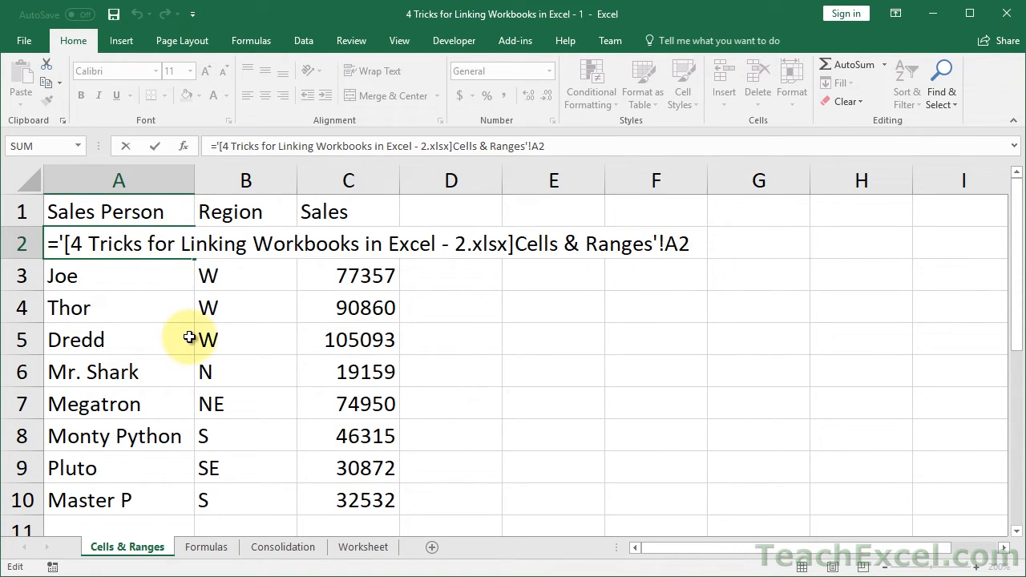
key("Escape")
double_click(122, 275)
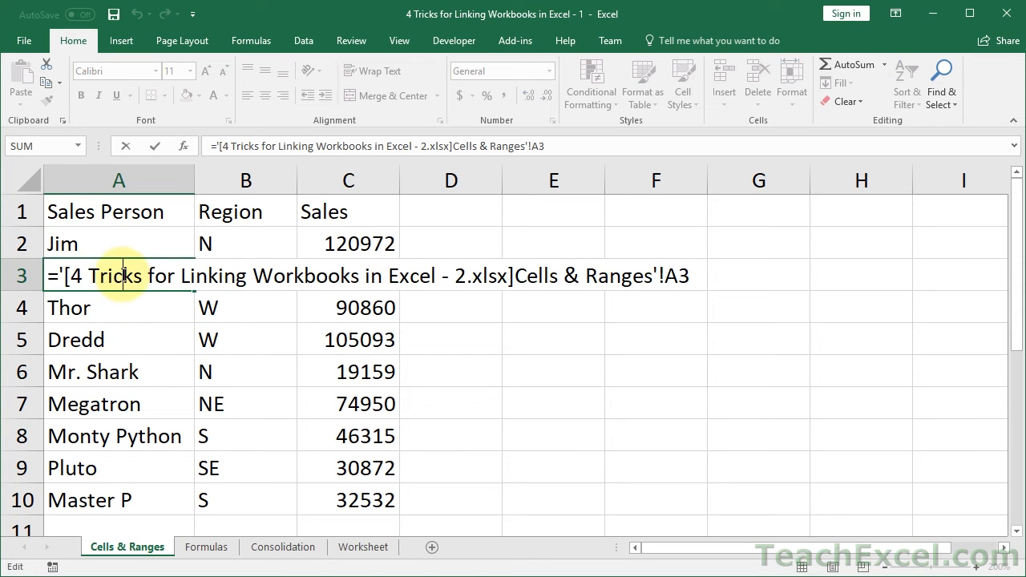
key("Escape")
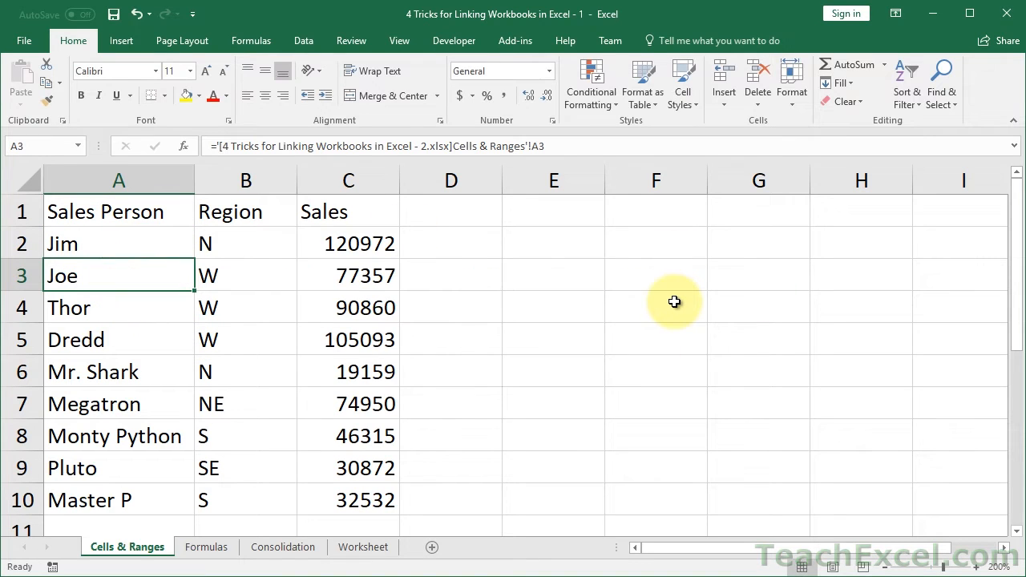
double_click(216, 212)
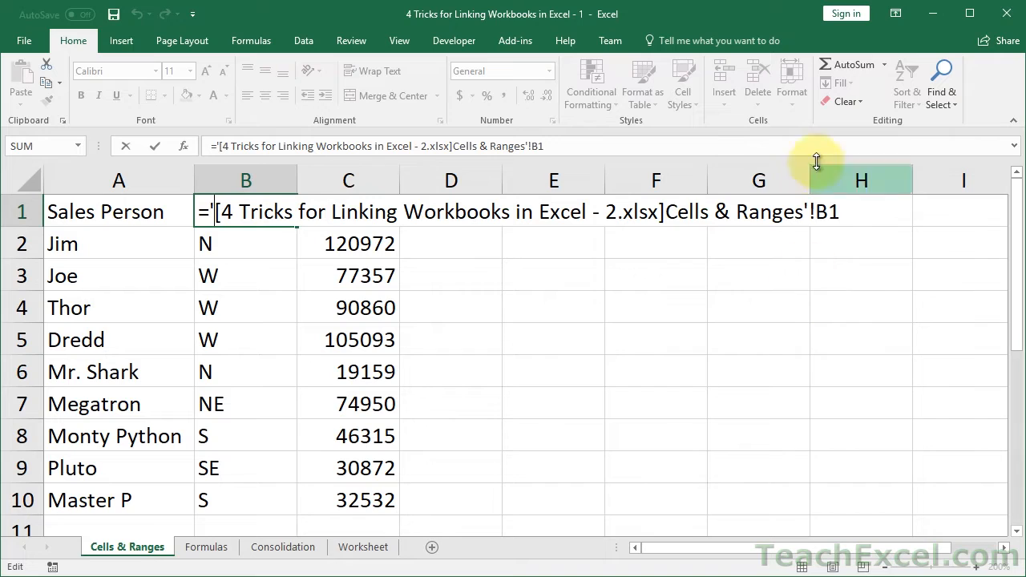
key("Escape")
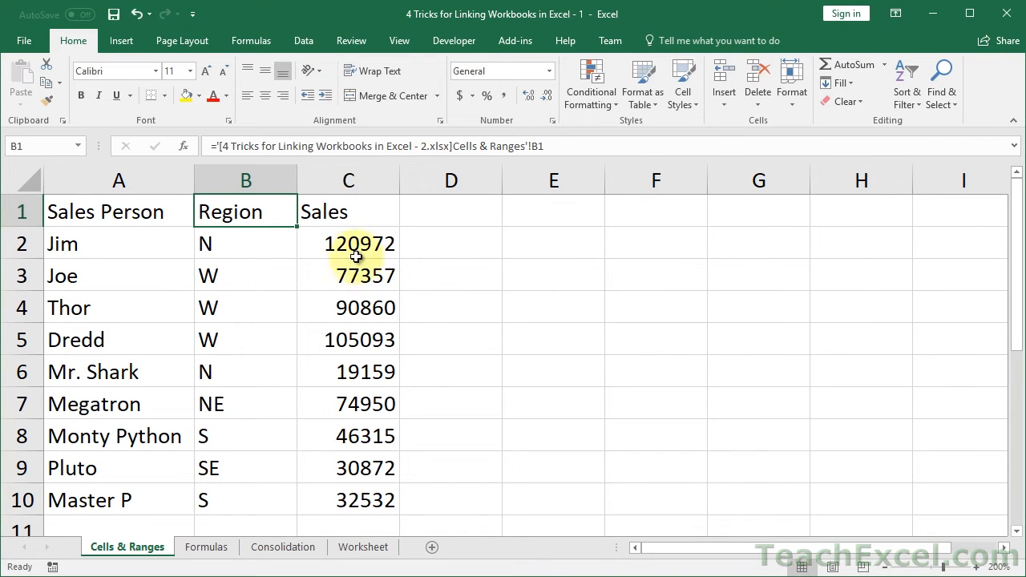
left_click(236, 245)
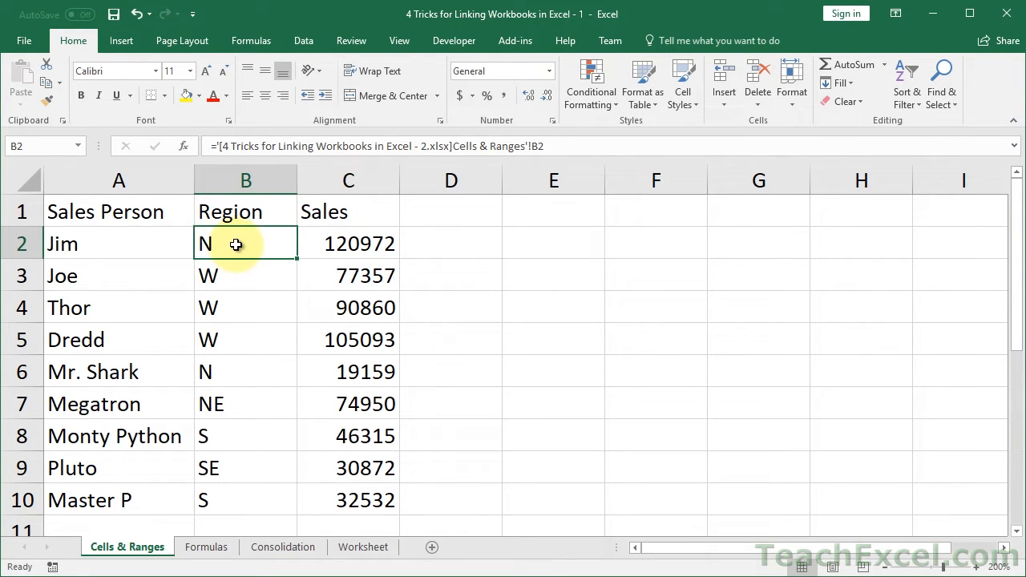
key("Down")
key("Down")
key("Down")
key("Up")
key("Up")
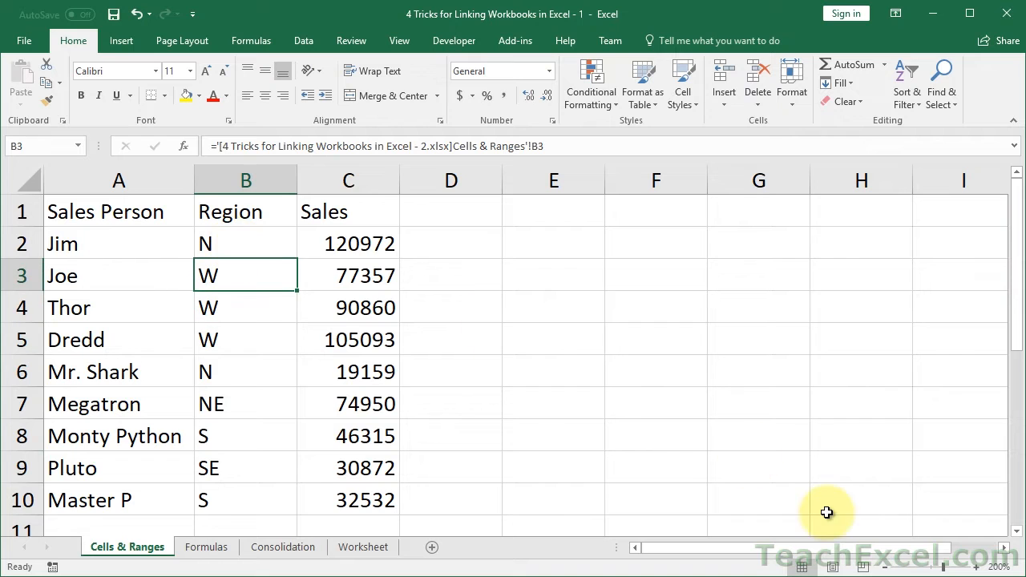
Fill the link formulas in B10:C10 down to row 15 to bring in the Total Sales row
left_click(887, 568)
left_click(887, 568)
left_click(887, 568)
left_click(886, 567)
left_click(887, 568)
left_click(886, 568)
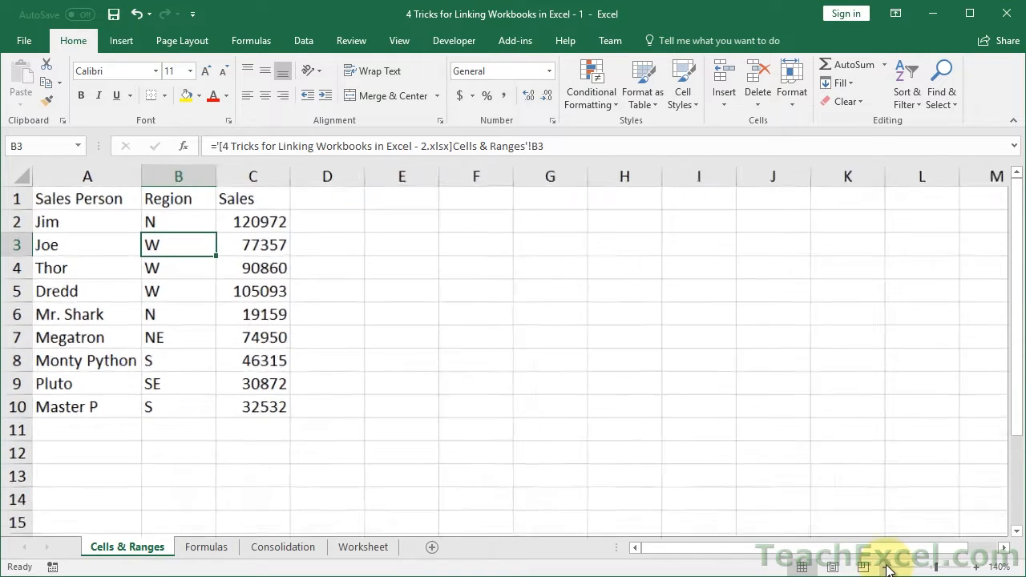
left_click(887, 567)
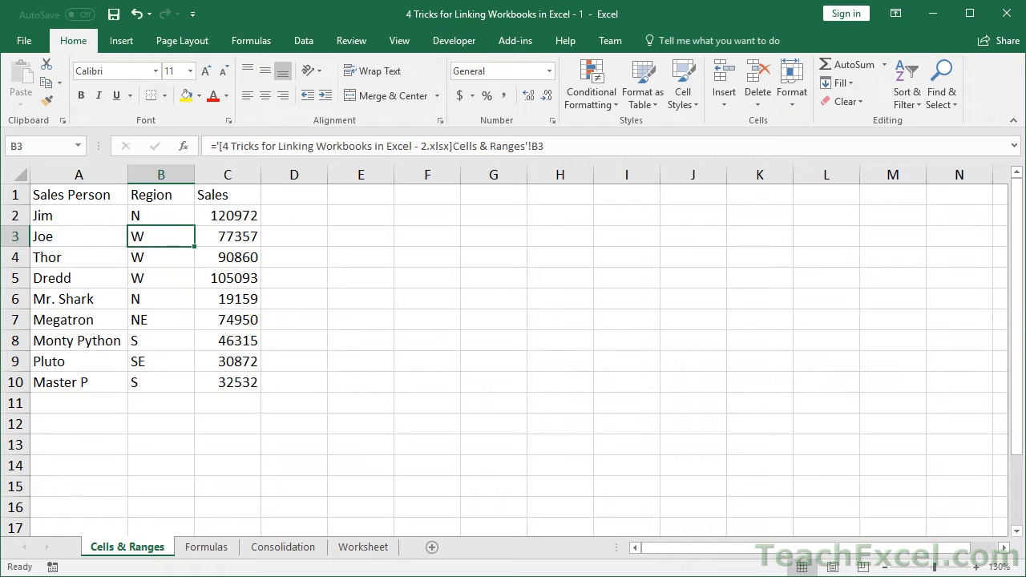
left_click(150, 380)
left_click_drag(150, 380, 254, 495)
left_click(344, 440)
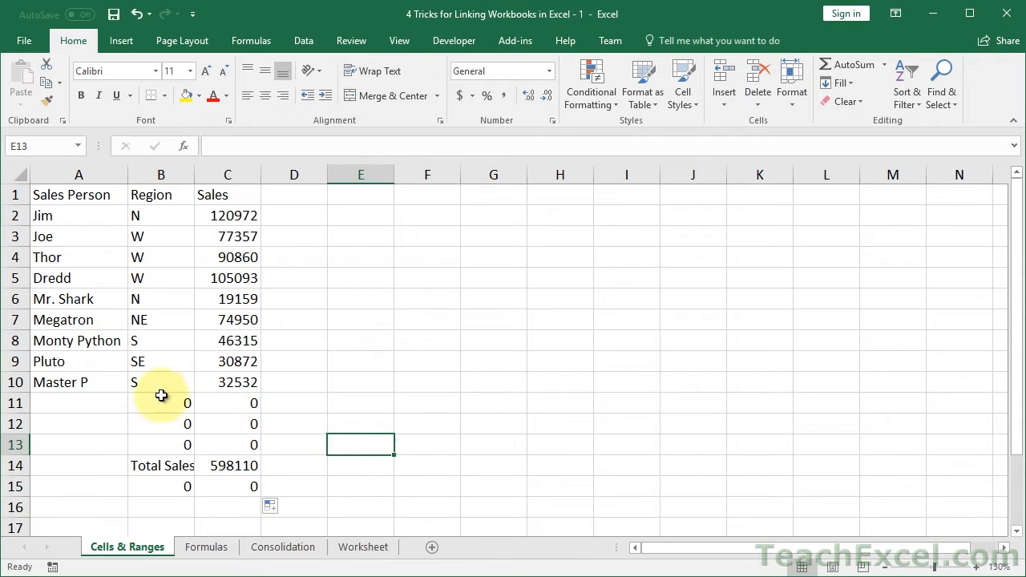
Clear the surplus link formulas in B11:C13 and B15:C15, and widen column B to fit the Total Sales label
left_click(169, 405)
left_click_drag(177, 409, 217, 442)
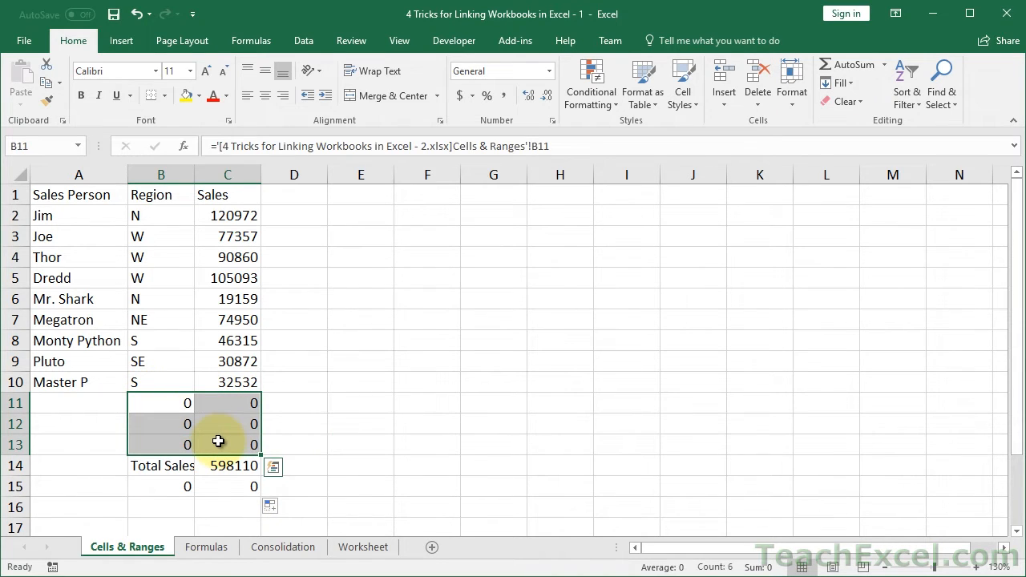
key("Delete")
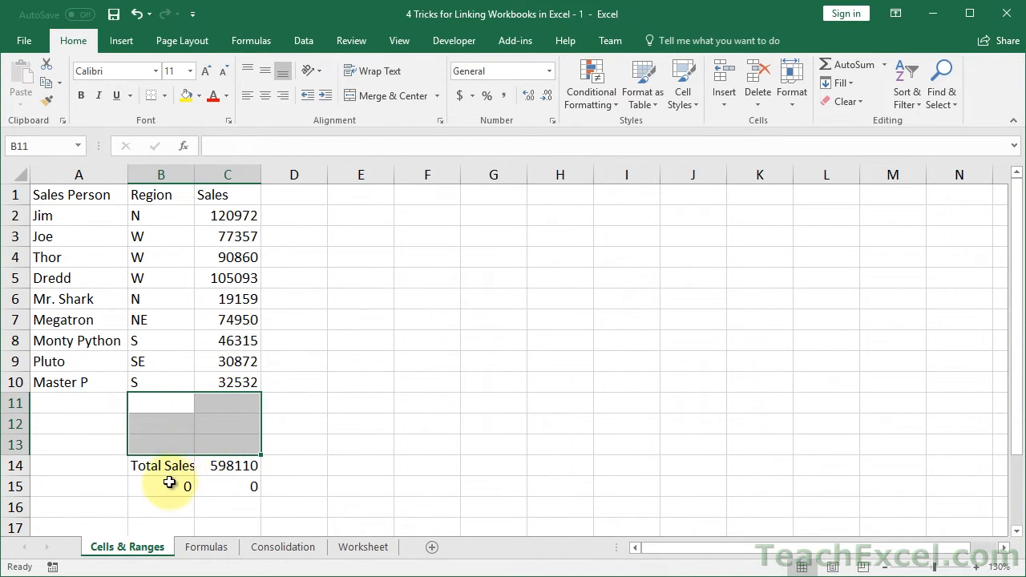
left_click_drag(183, 487, 211, 486)
key("Delete")
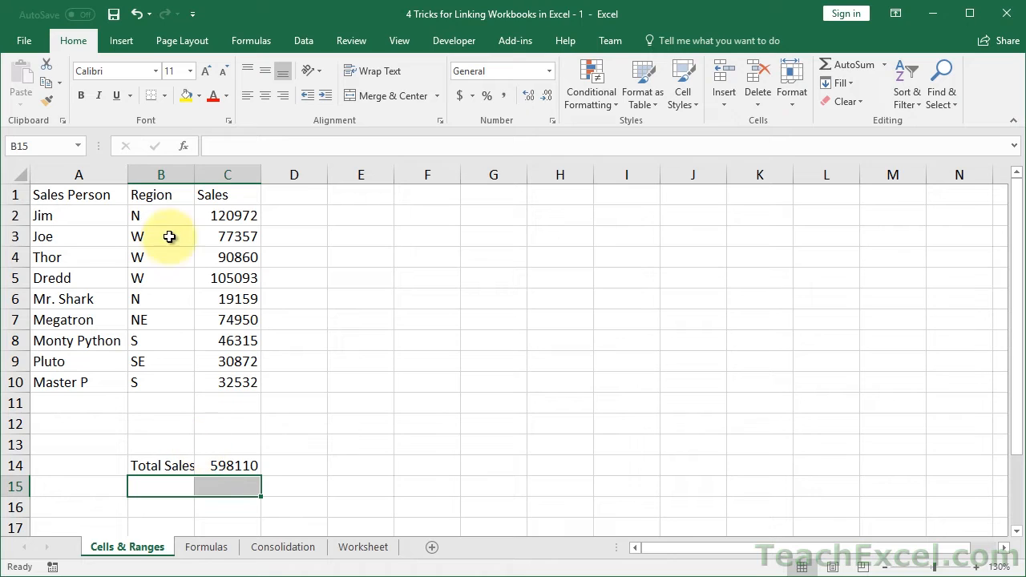
left_click_drag(195, 174, 220, 174)
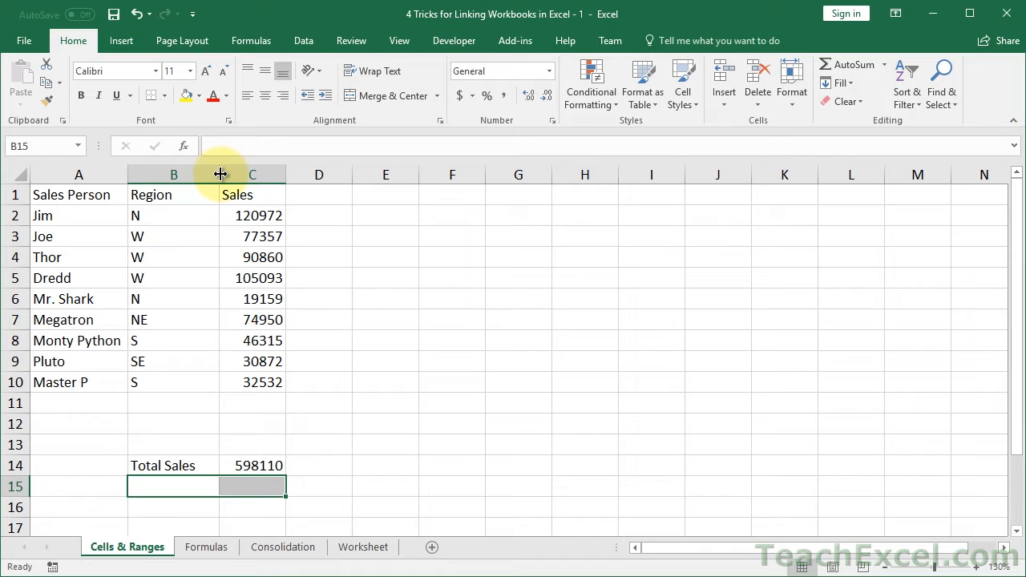
Examine the workbook, sheet and cell reference in B4's link formula, and check the formulas in the cells around it
left_click(184, 256)
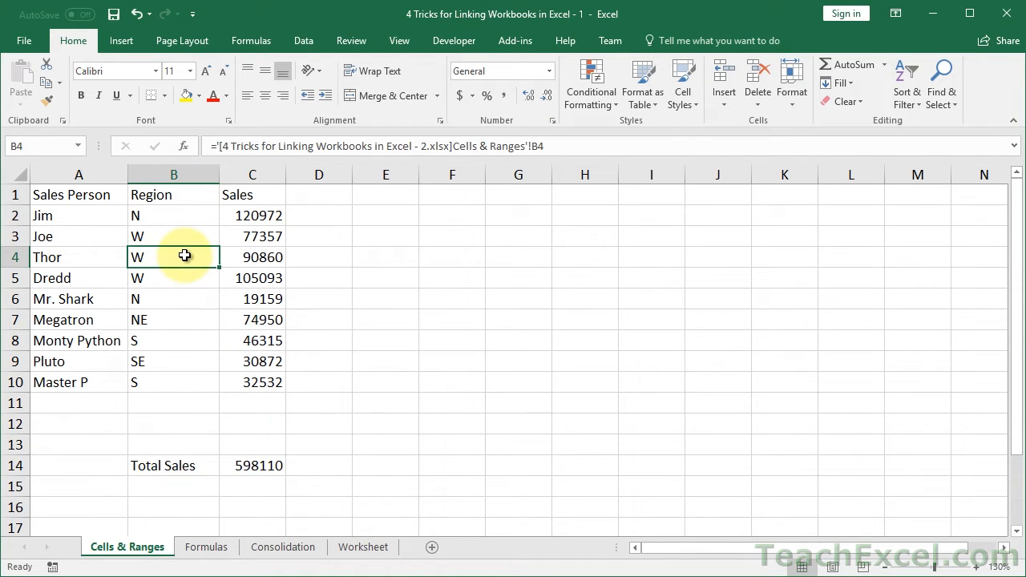
double_click(185, 256)
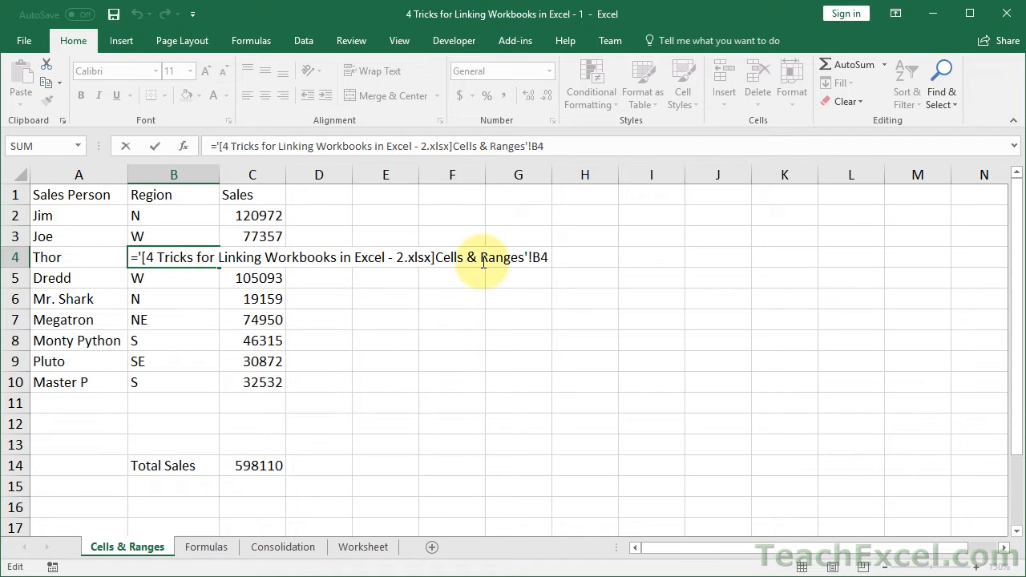
key("Escape")
key("Right")
key("Down")
key("Down")
key("Left")
key("Left")
key("Up")
key("Up")
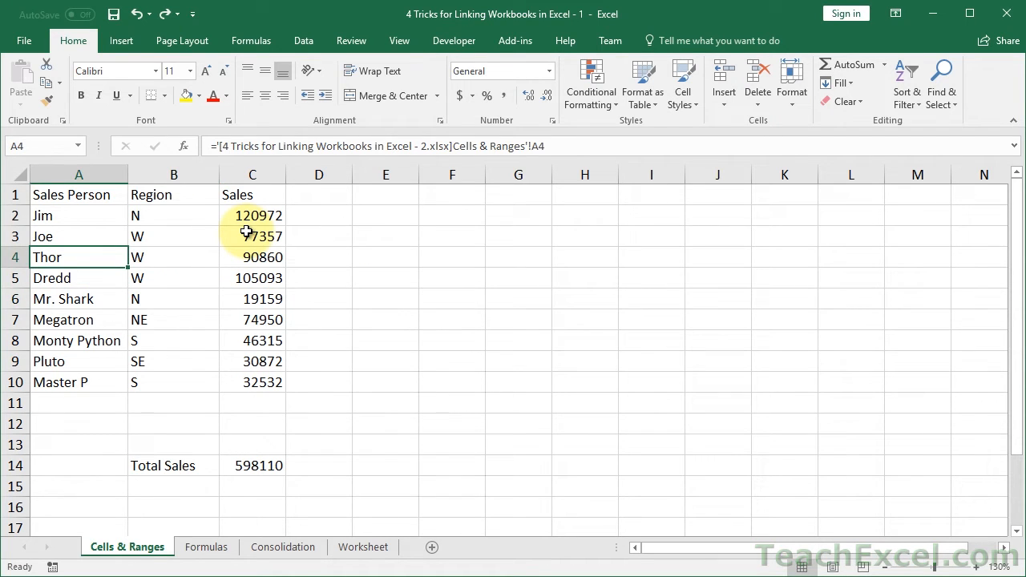
Examine the workbook name and sheet name in cell A1's link formula at an enlarged view
double_click(66, 195)
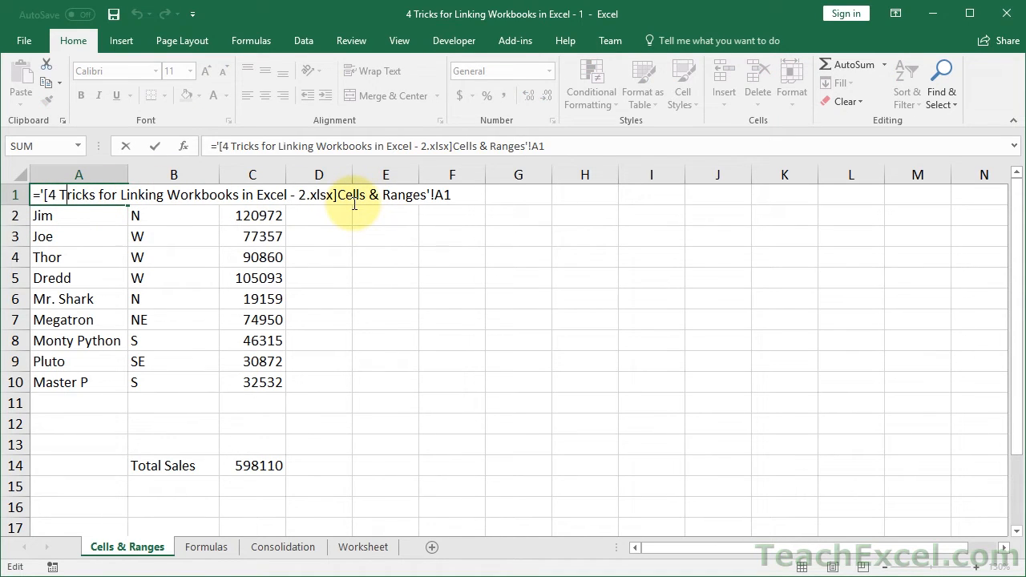
key("Escape")
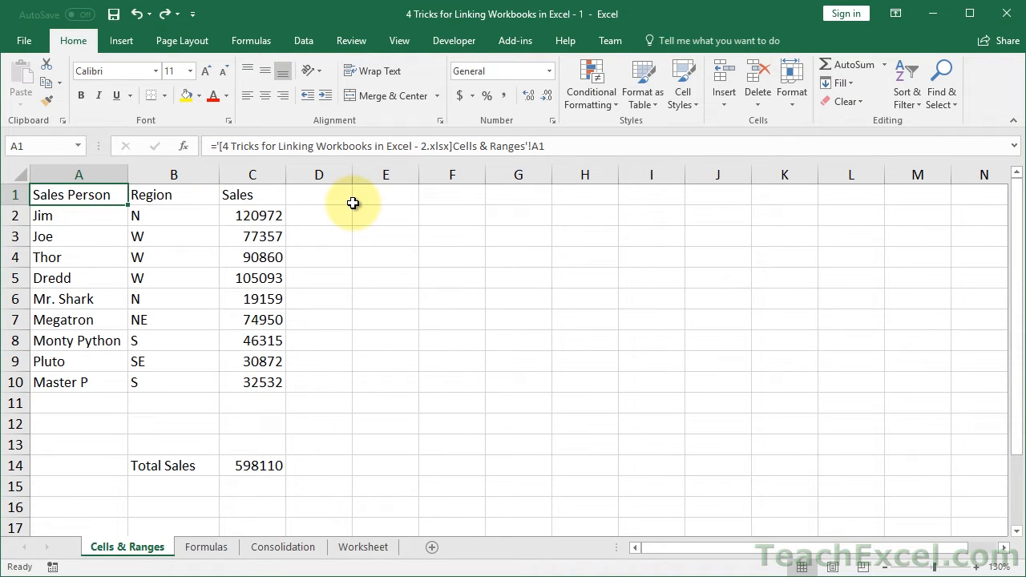
left_click(977, 568)
left_click(977, 567)
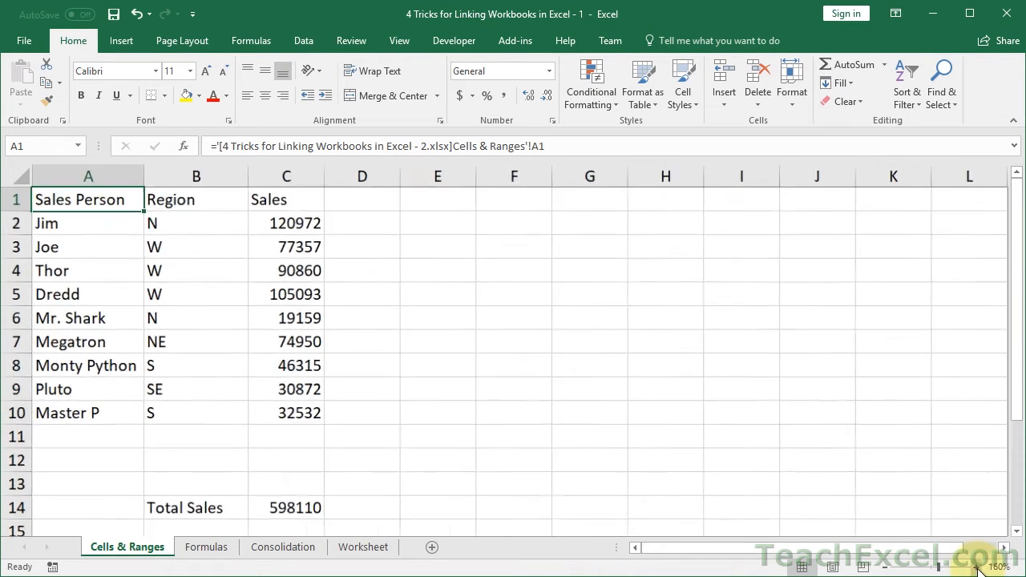
left_click(977, 567)
left_click(977, 567)
left_click(977, 567)
left_click(977, 567)
left_click(977, 568)
left_click(977, 568)
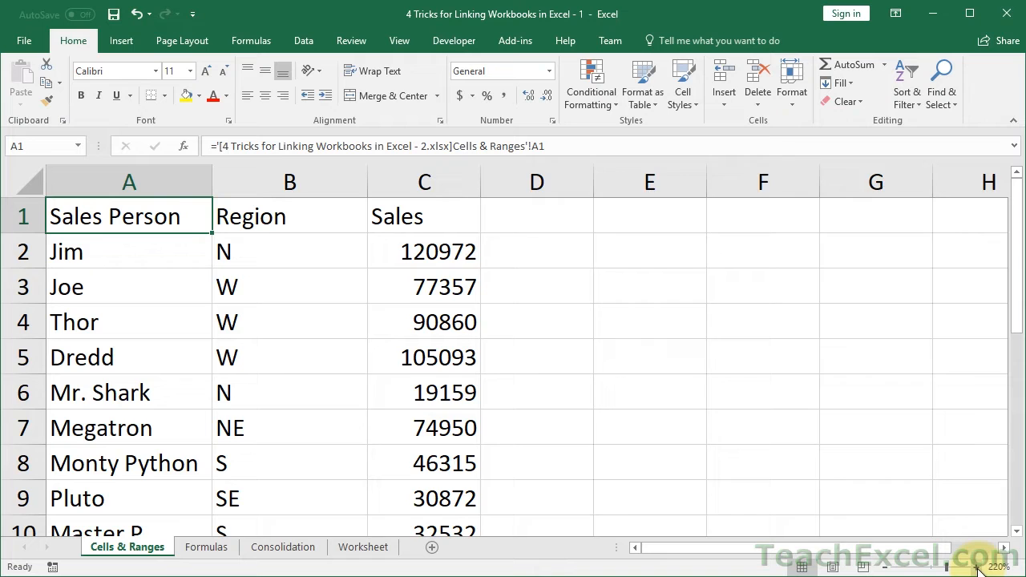
left_click(977, 568)
double_click(88, 214)
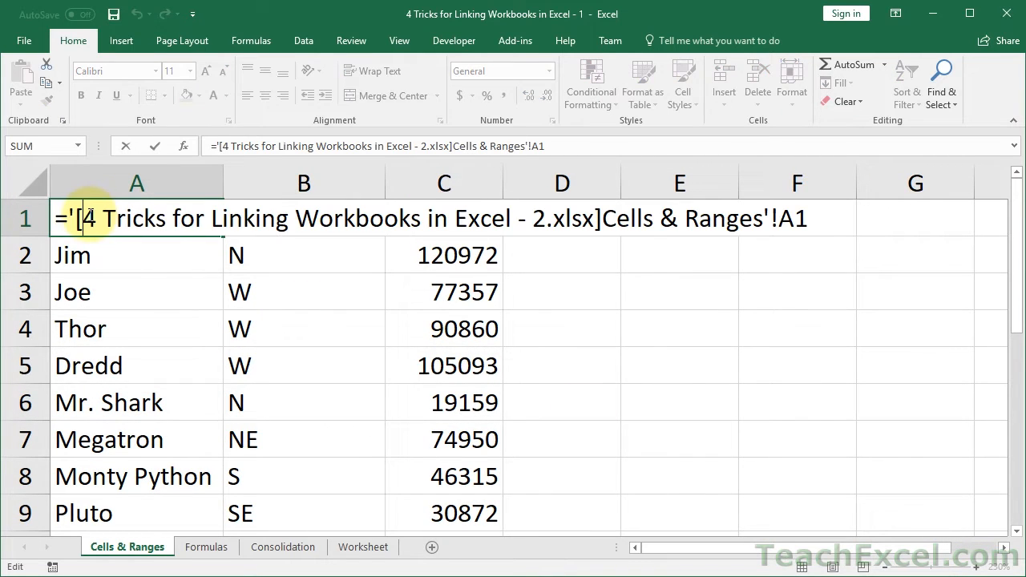
key("Escape")
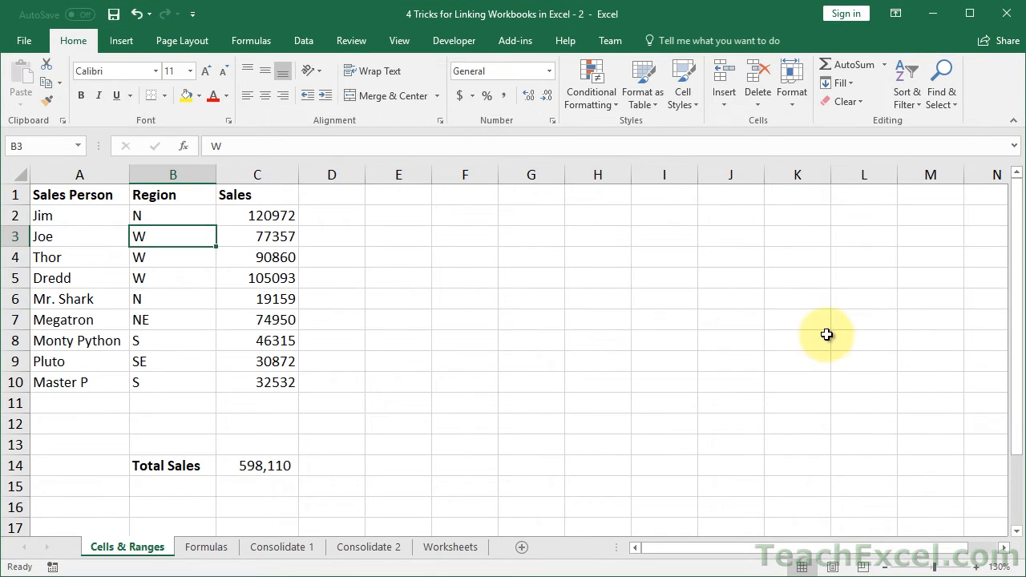
Close the second workbook with its changes saved, and compare cell A1's link formula with that workbook closed and reopened
left_click(1007, 18)
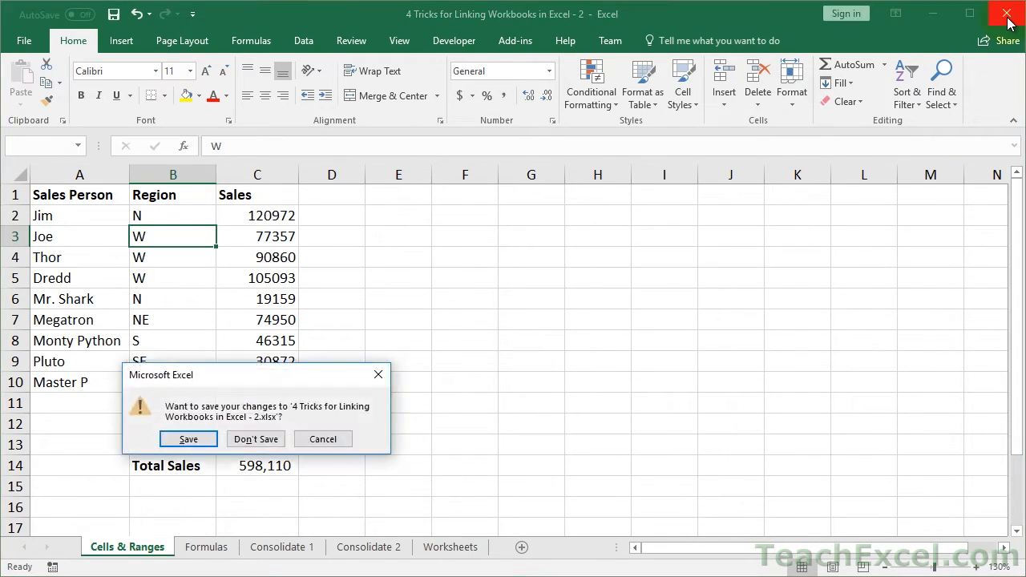
left_click(190, 439)
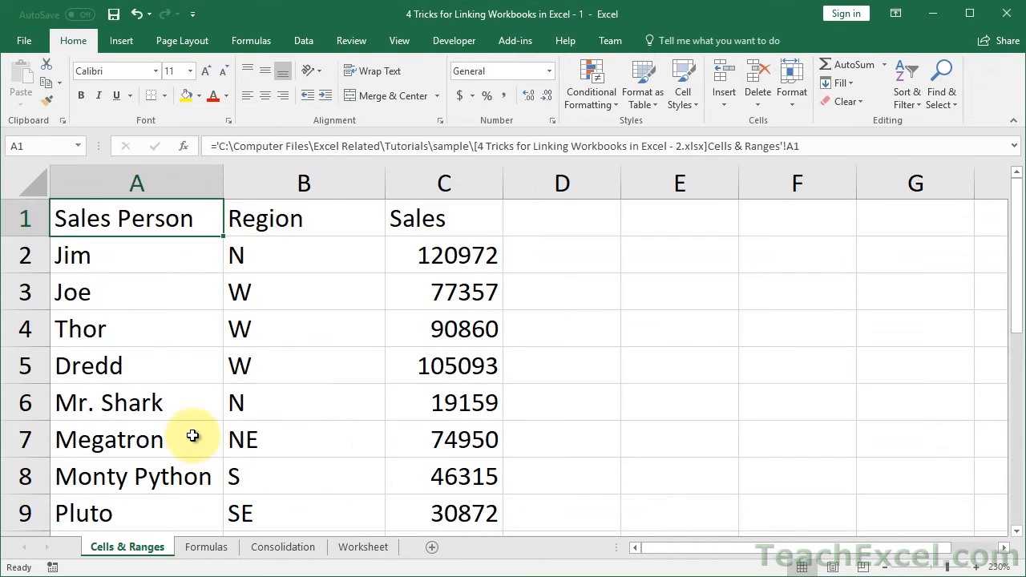
double_click(132, 218)
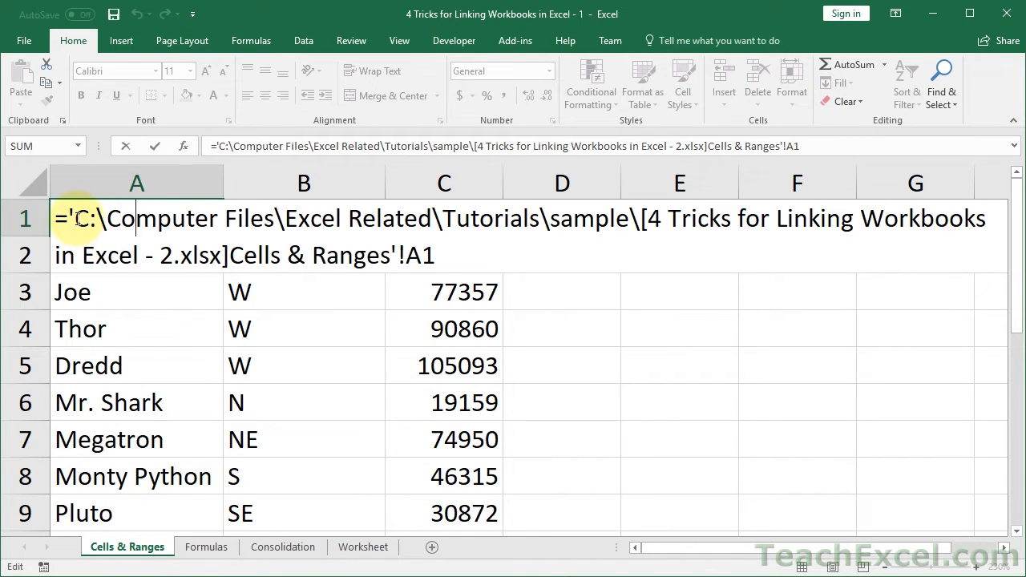
left_click_drag(78, 218, 642, 220)
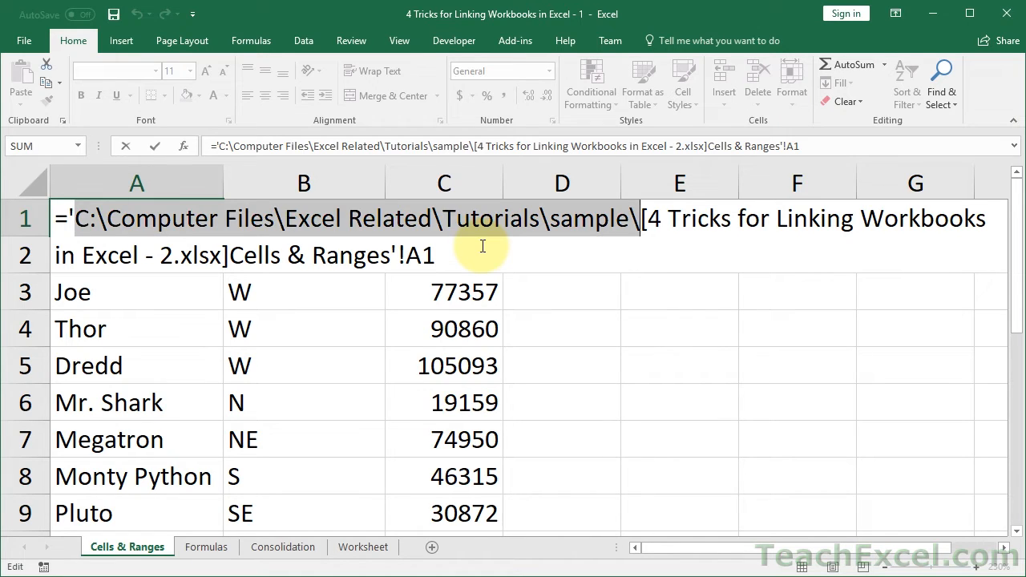
key("Escape")
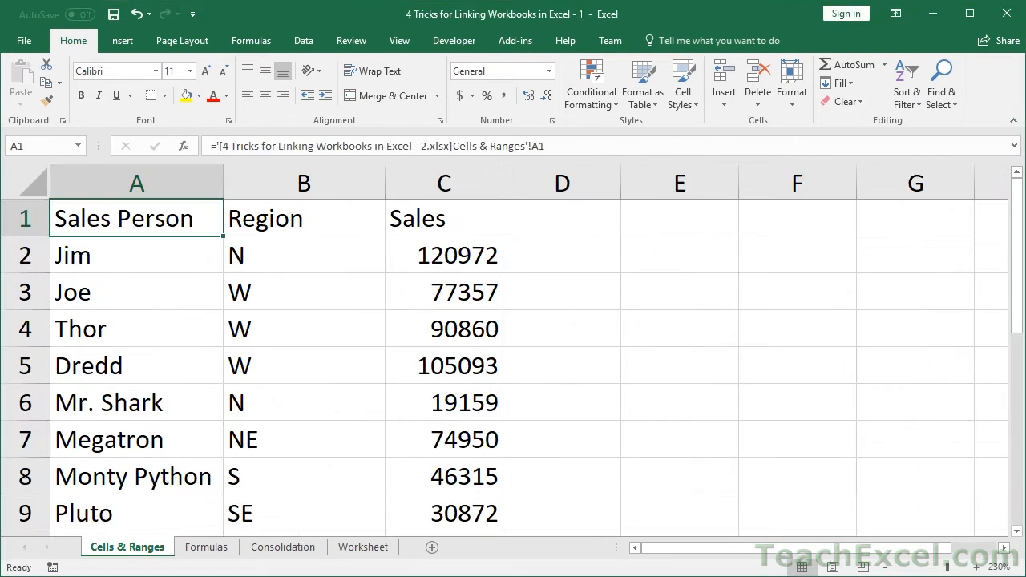
double_click(131, 218)
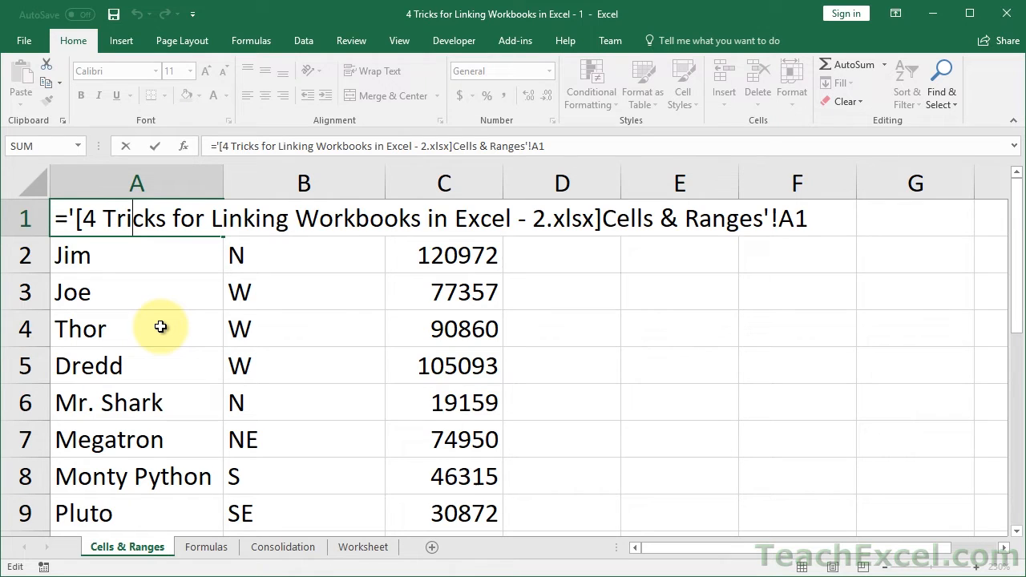
Open the Formulas sheet in both workbooks, and examine the part names and stock totals in the second workbook's table
key("Escape")
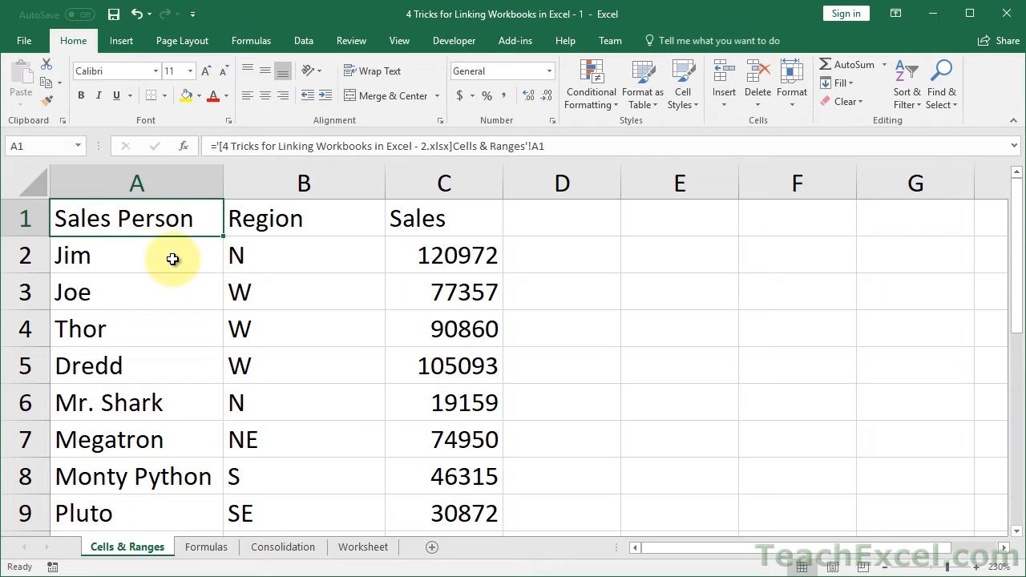
left_click(200, 553)
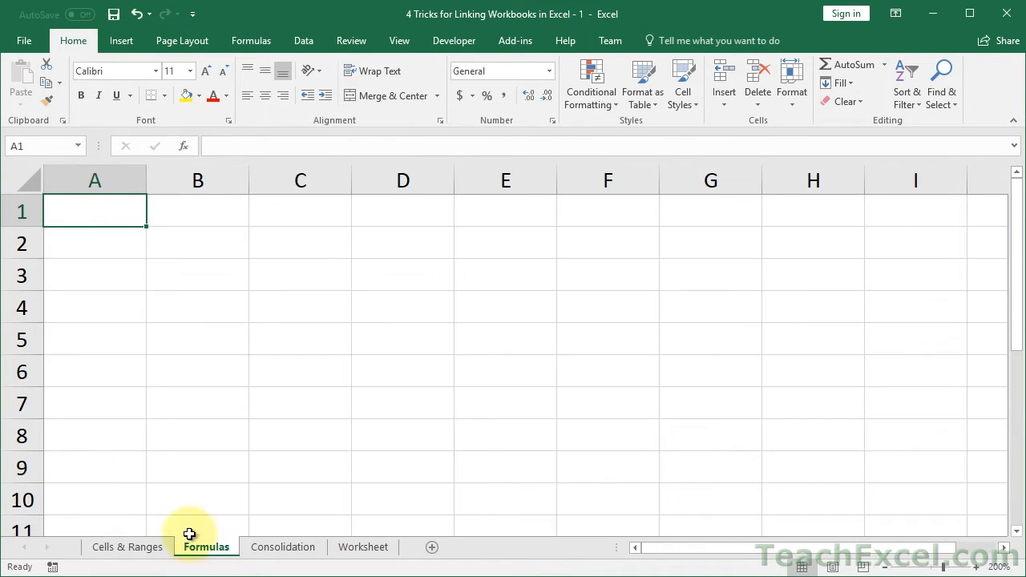
key("alt+Tab")
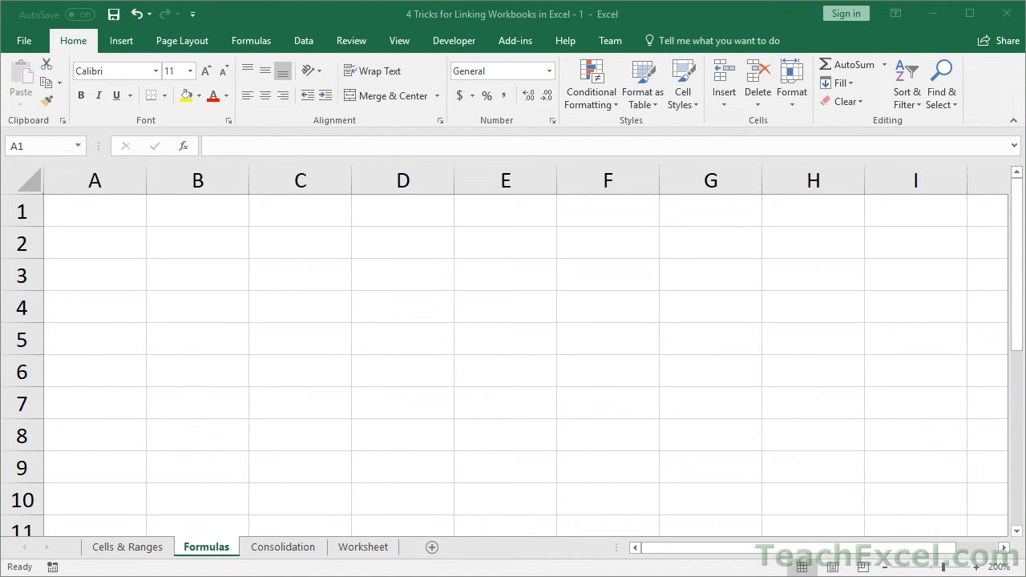
left_click(205, 550)
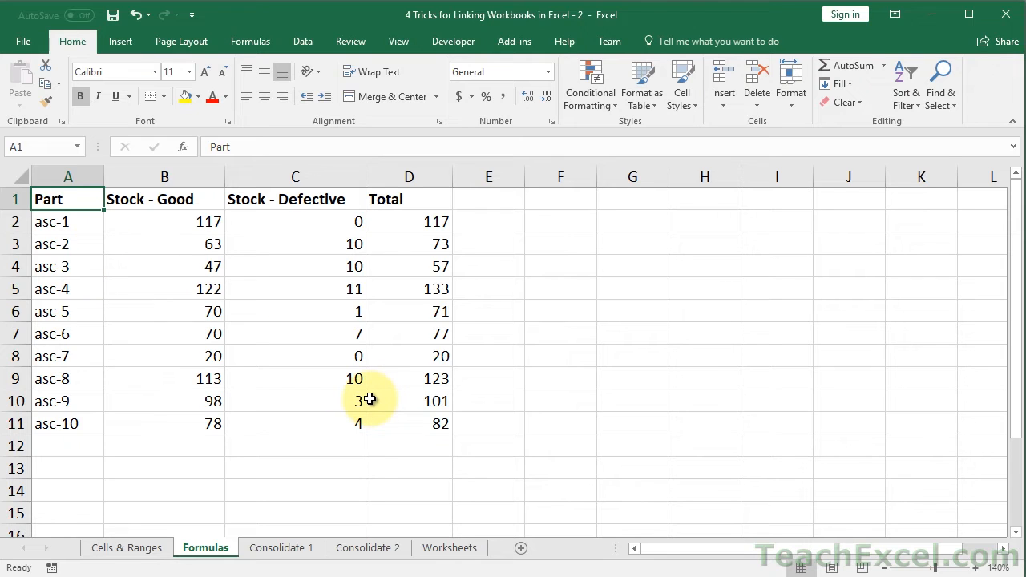
left_click(67, 268)
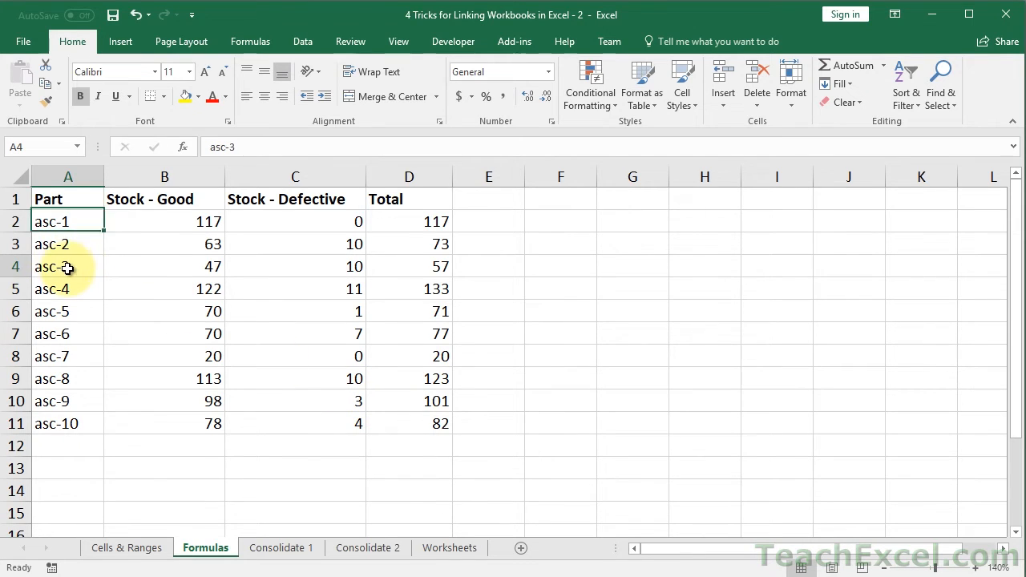
left_click(422, 266)
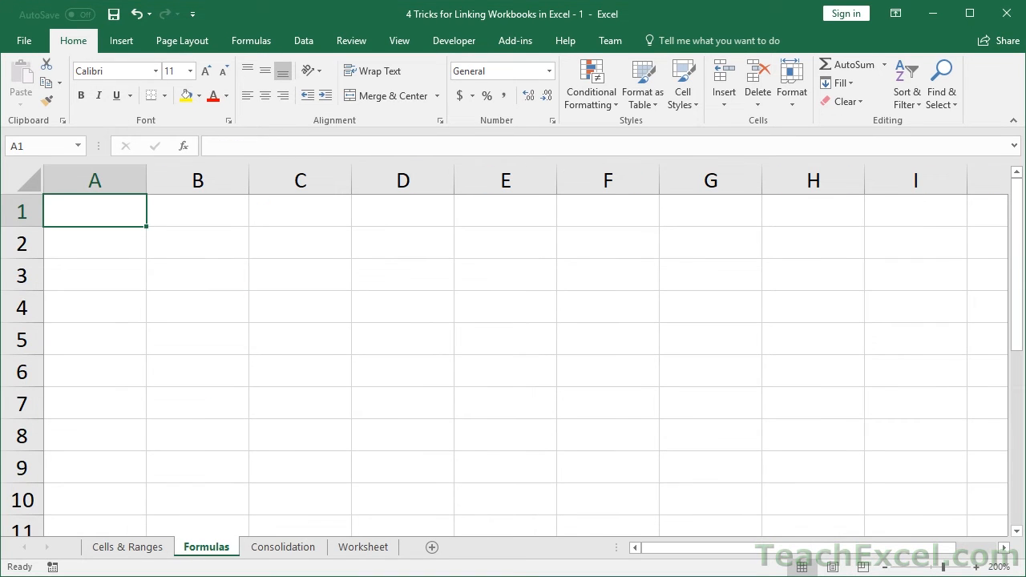
Enter the bold headers Part in A1 and Stock in B1 on the first workbook's Formulas sheet
type("Part")
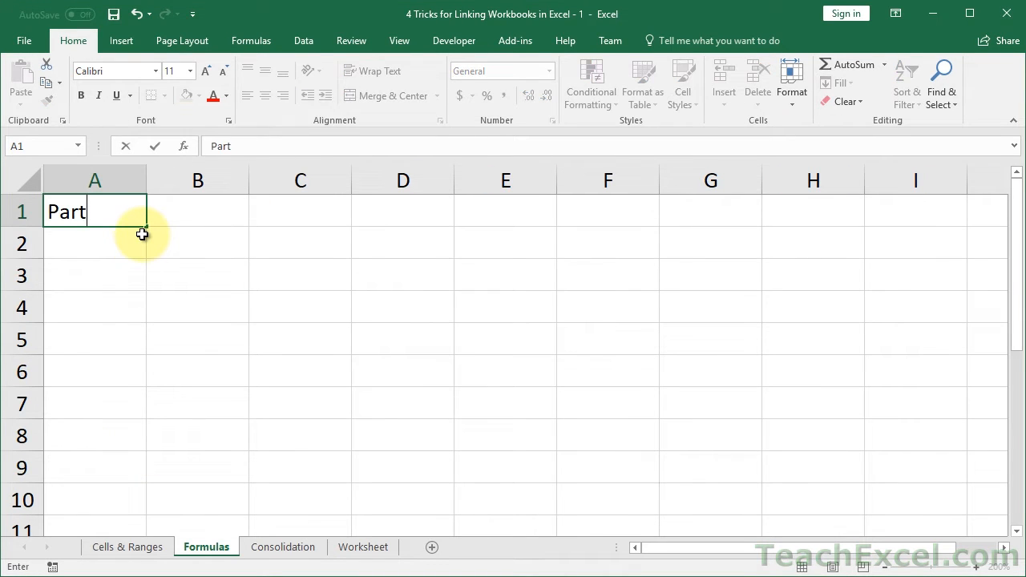
key("Tab")
type("Stock")
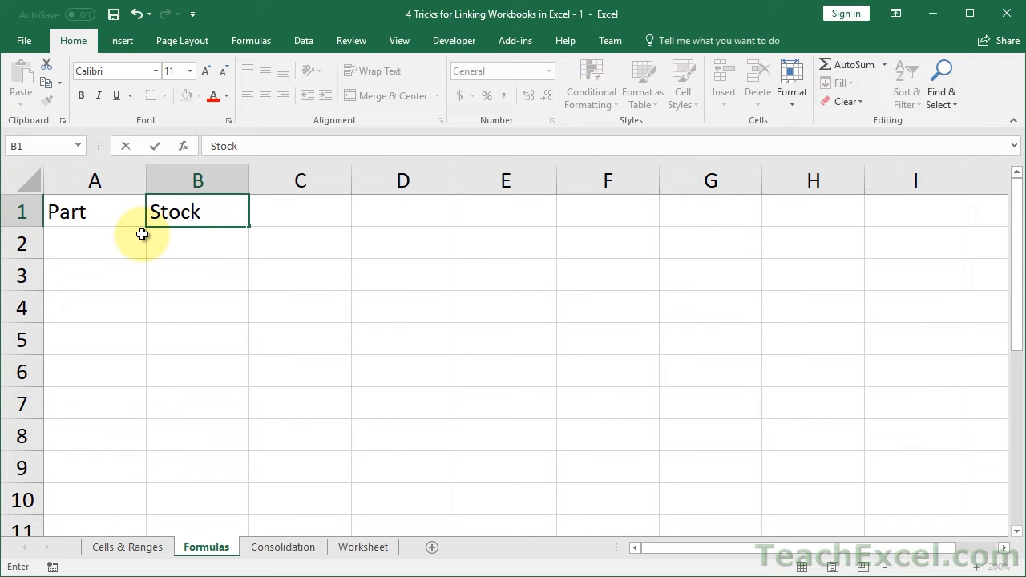
key("shift+Left")
key("ctrl+b")
key("Down")
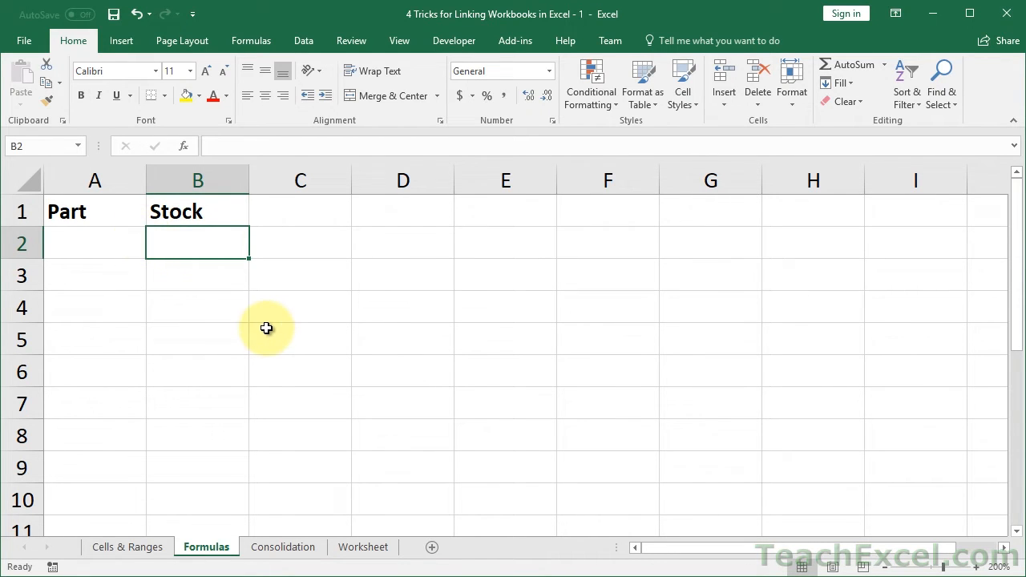
Enter a VLOOKUP in B2 that looks up A2 in the second workbook's Formulas range $A$2:$D$11, column 4, exact match (FALSE)
type("=vlo")
key("Tab")
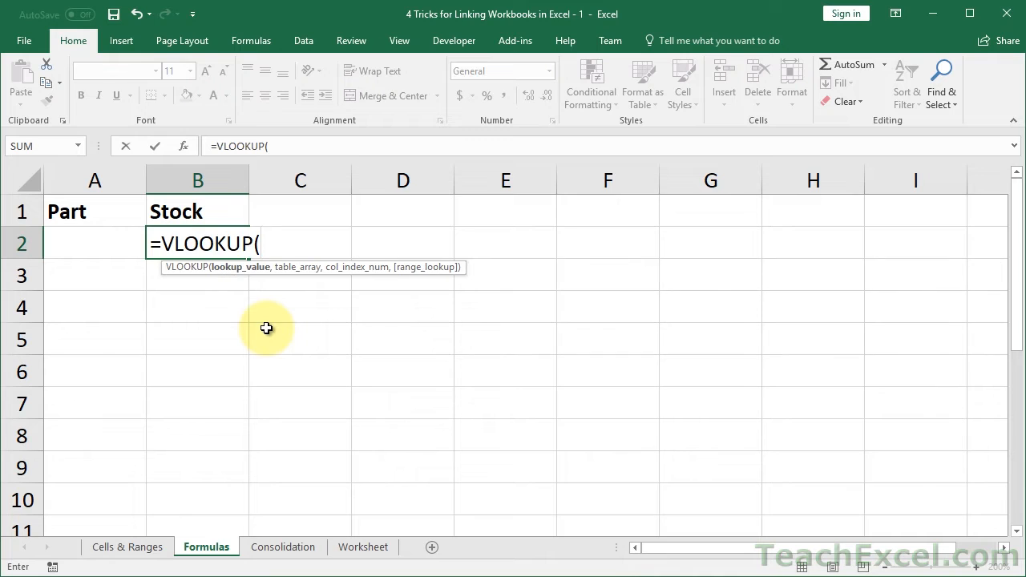
left_click(99, 247)
type(",")
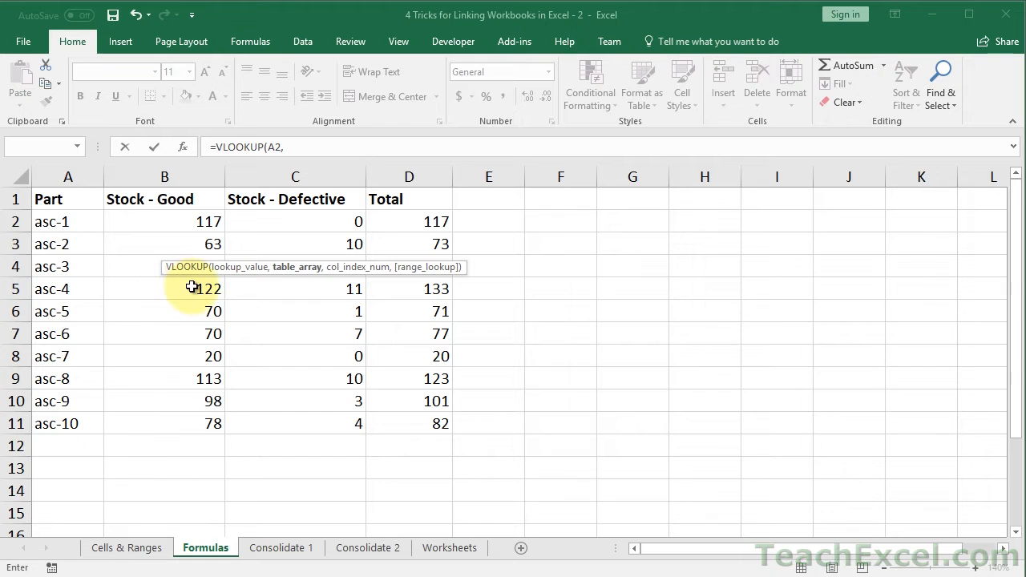
left_click_drag(71, 222, 390, 421)
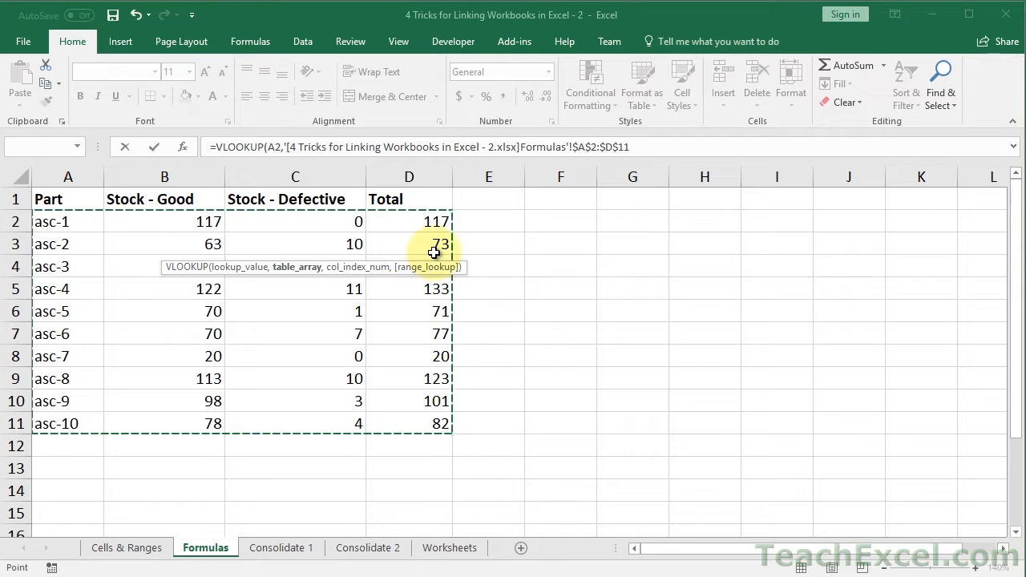
type(",")
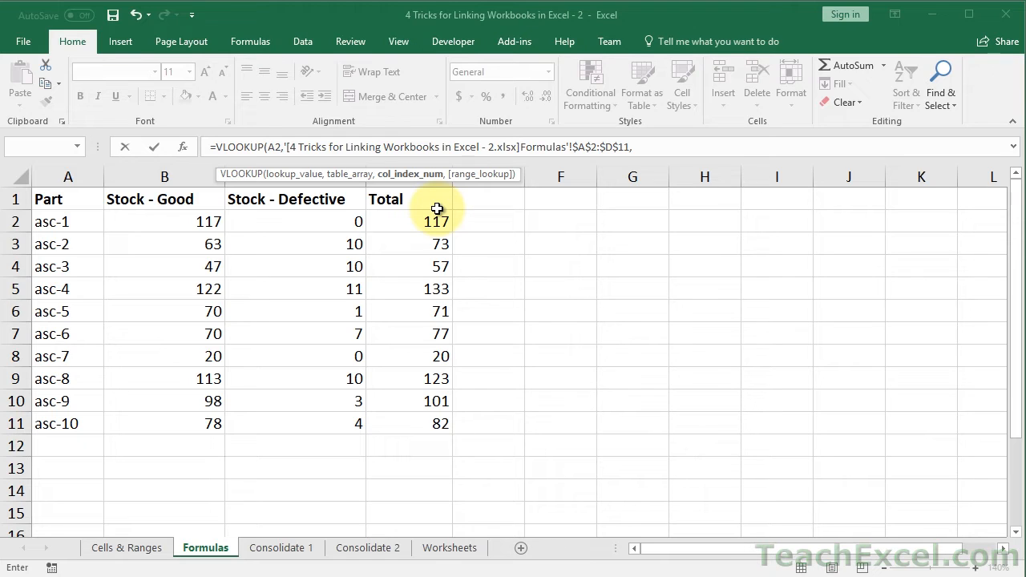
type("4,")
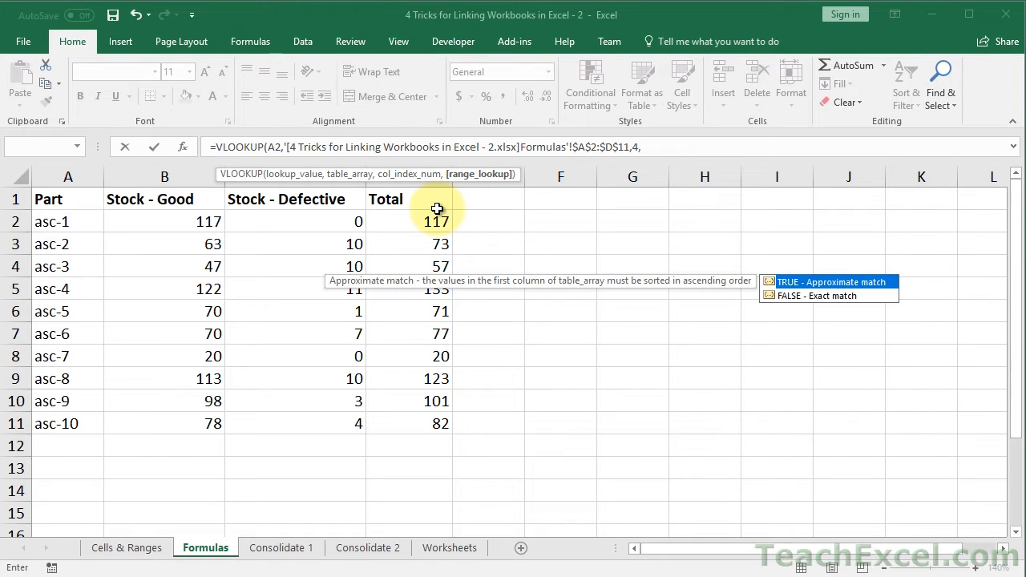
type("false)")
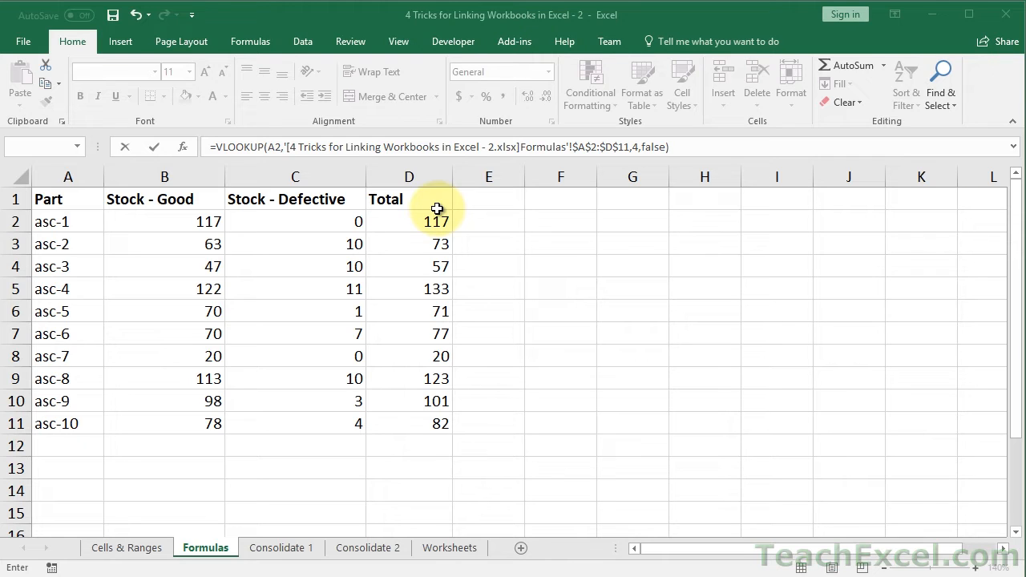
key("Return")
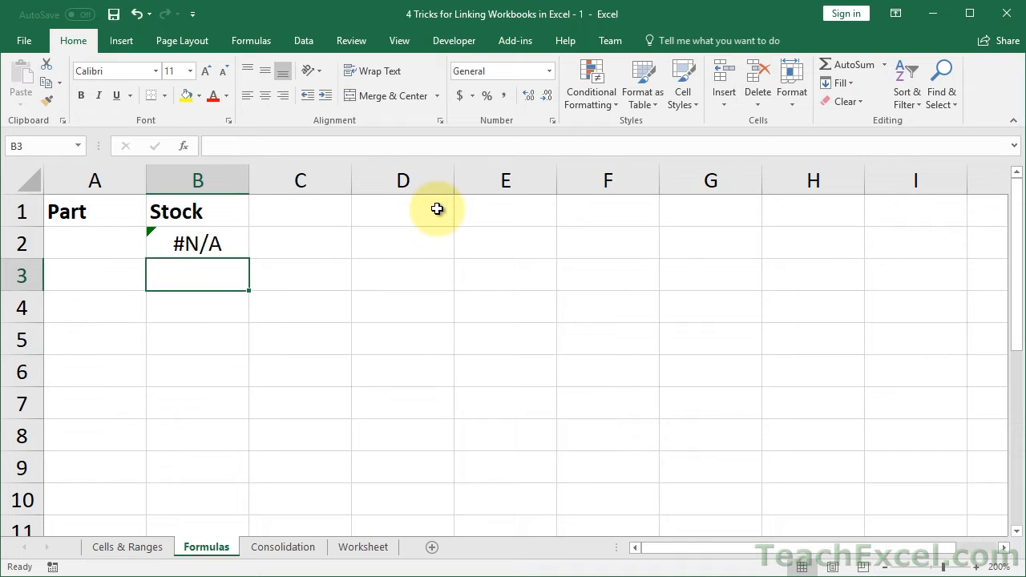
Review the complete VLOOKUP formula in B2 and the lookup cell it refers to
key("Up")
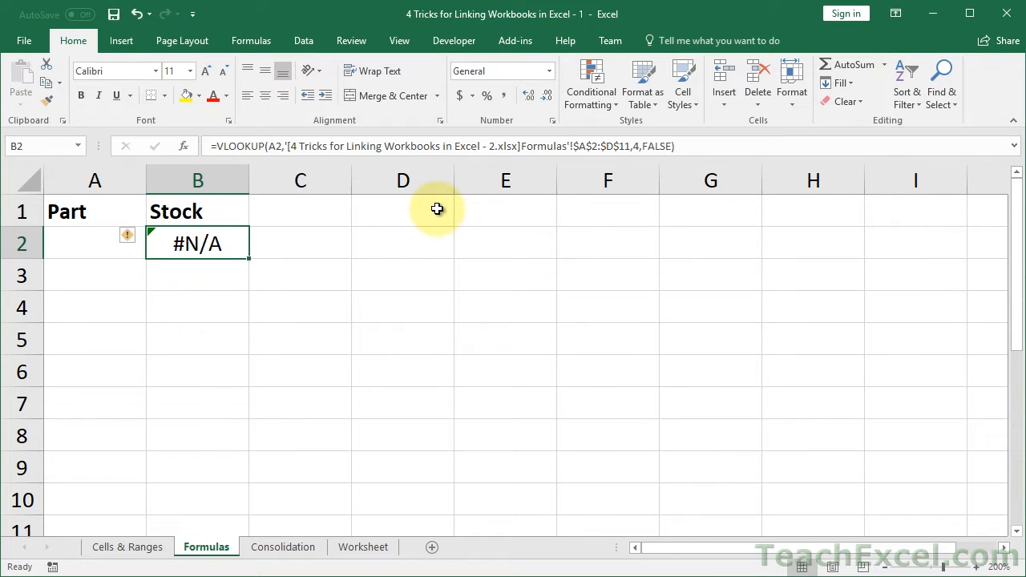
double_click(187, 242)
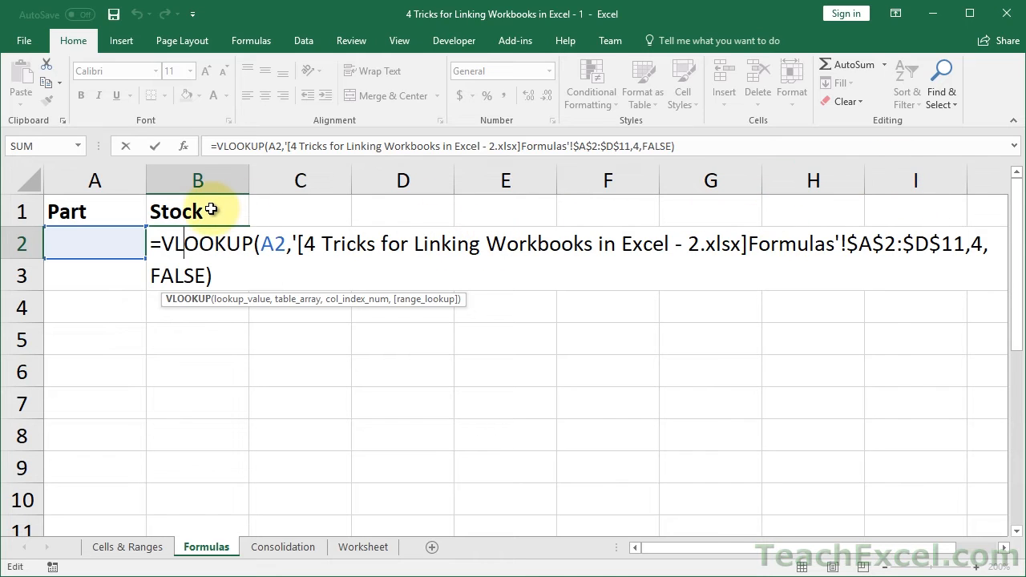
key("ctrl+Return")
Enter asc-1 in A2, and compare the looked-up stock with the Total column in the second workbook
left_click(84, 244)
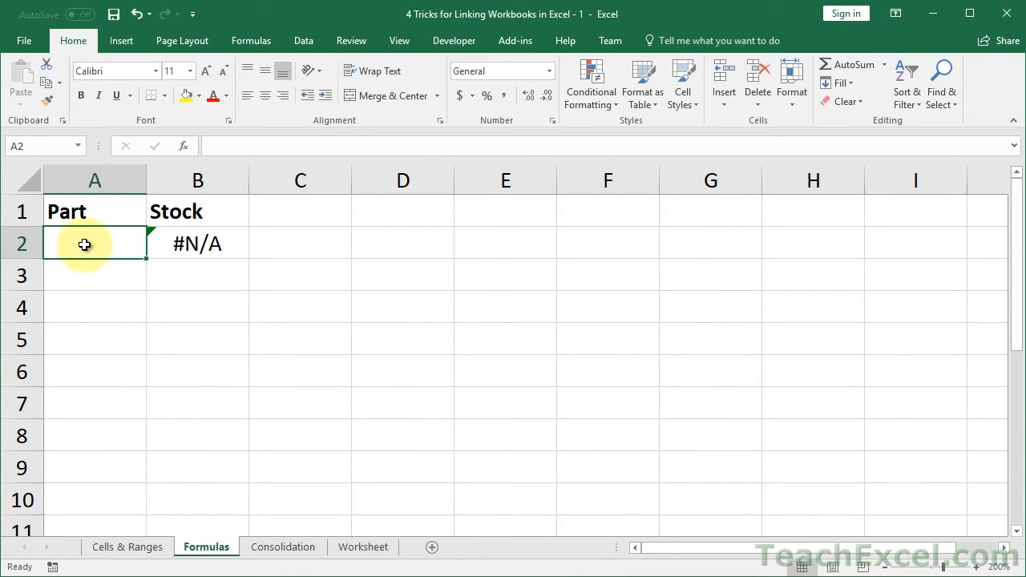
type("asc-1")
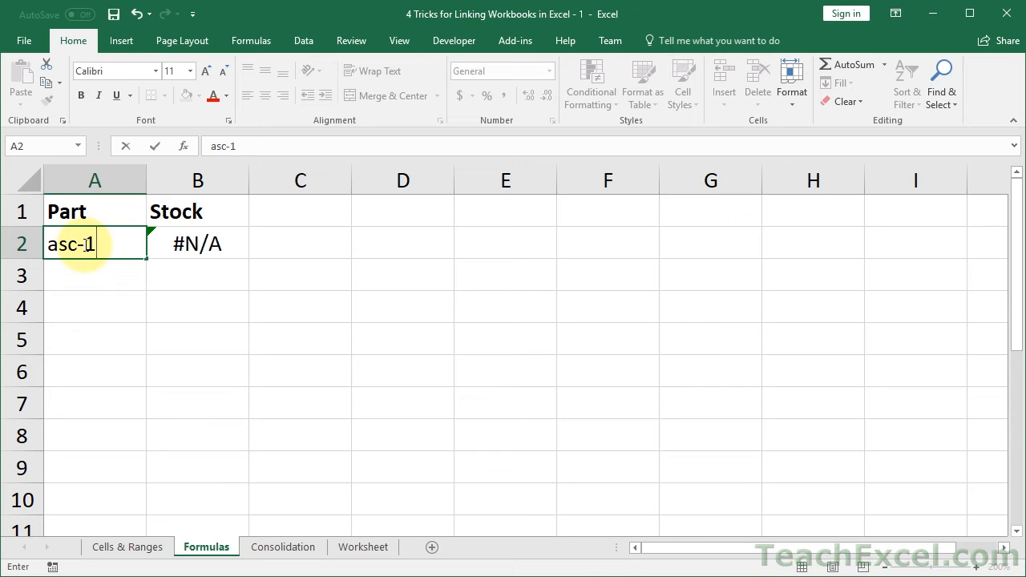
key("Return")
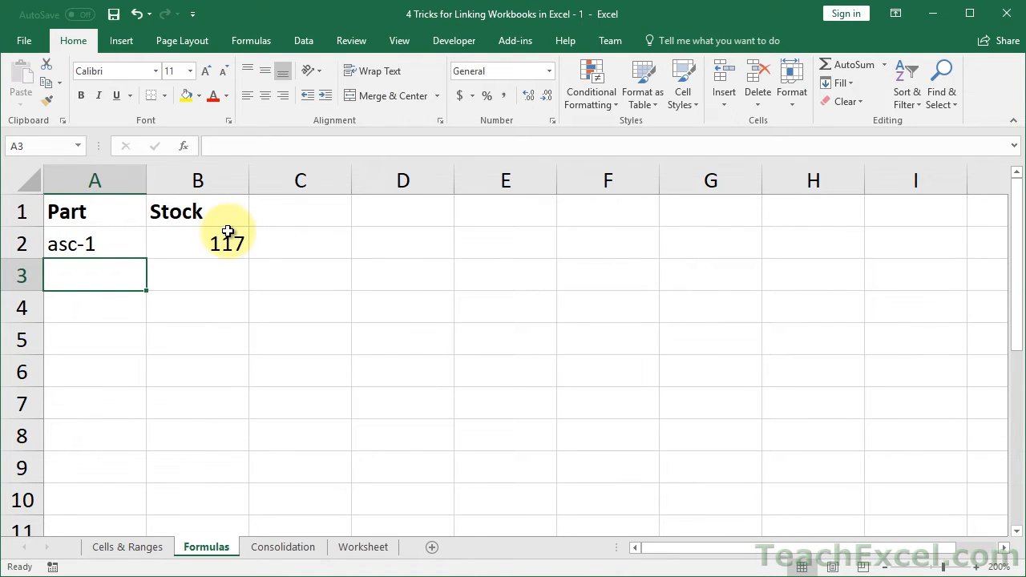
key("alt+Tab")
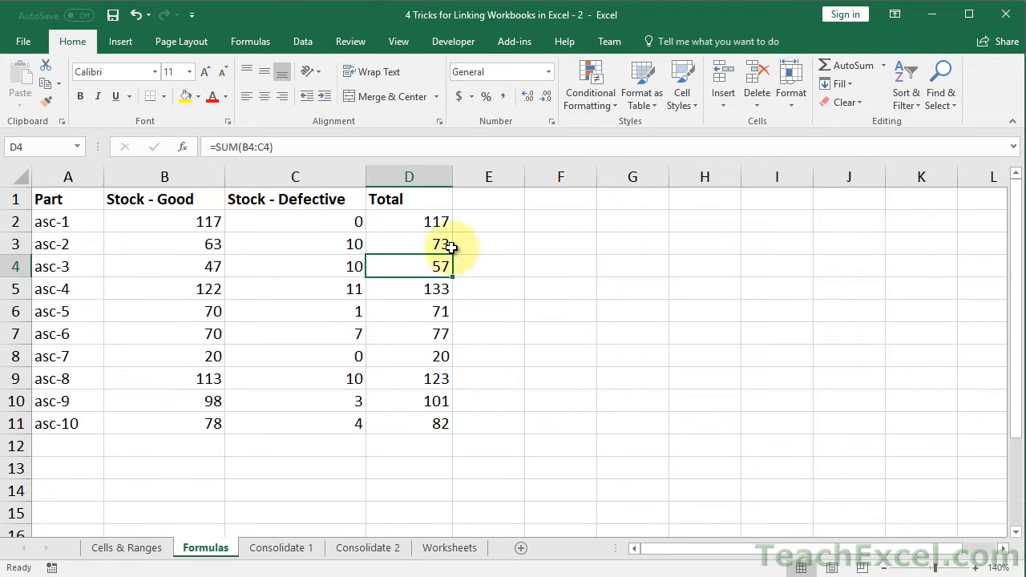
left_click(409, 222)
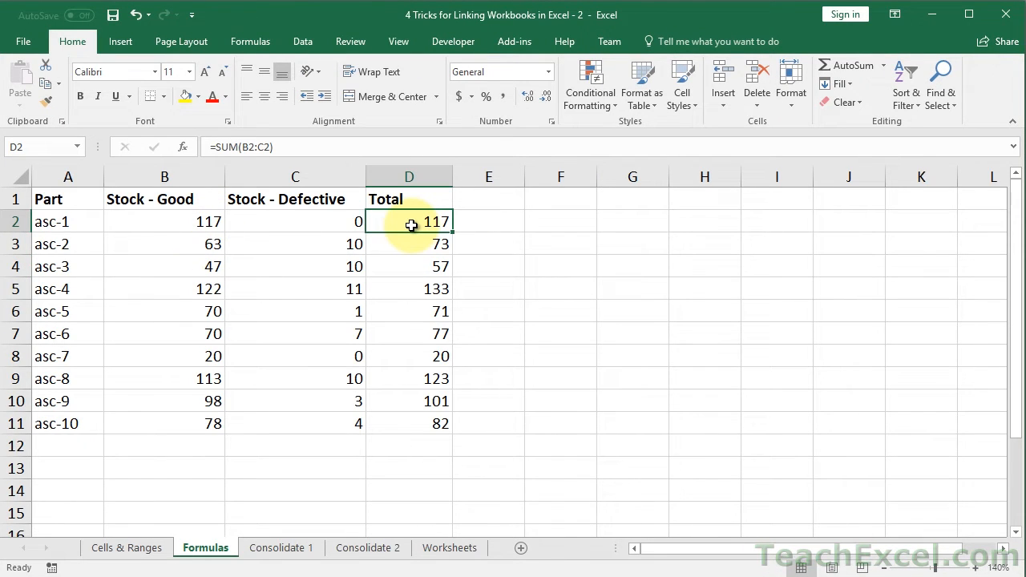
left_click(403, 266)
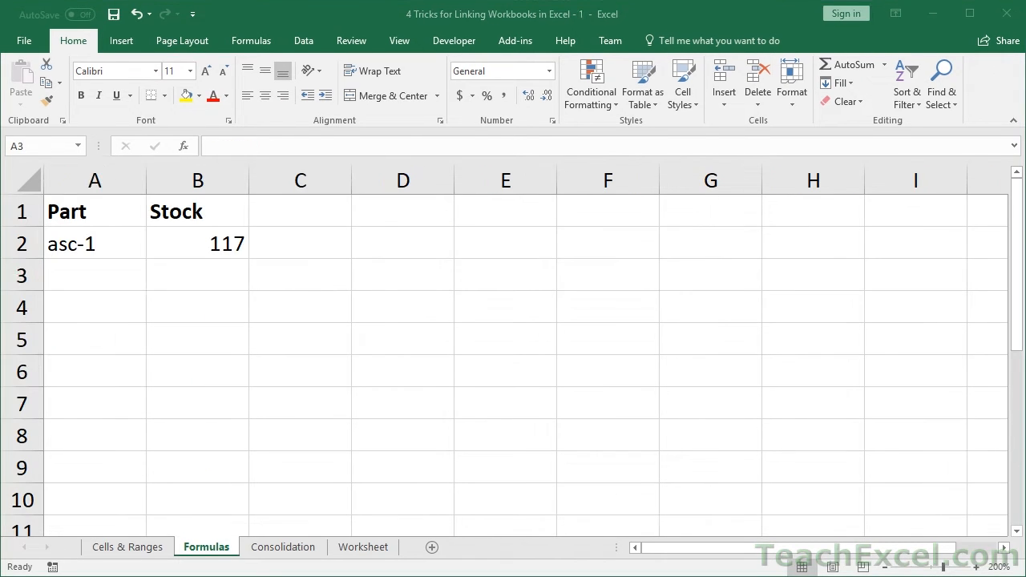
Change the part in A2 of the first workbook to asc-3
double_click(109, 251)
key("BackSpace")
type("3")
key("Return")
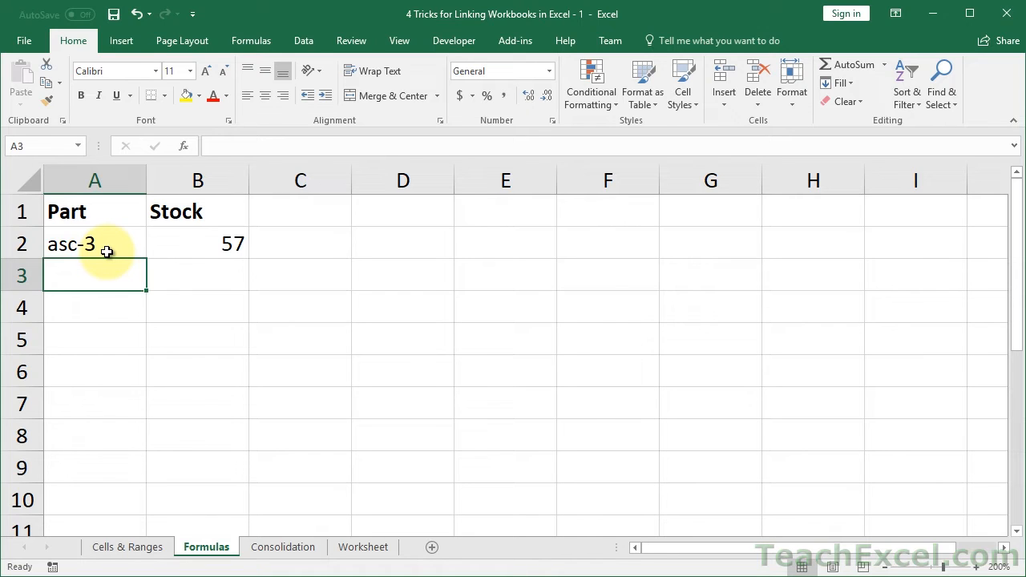
Examine the external table range $A$2:$D$11 inside B2's VLOOKUP formula
double_click(172, 244)
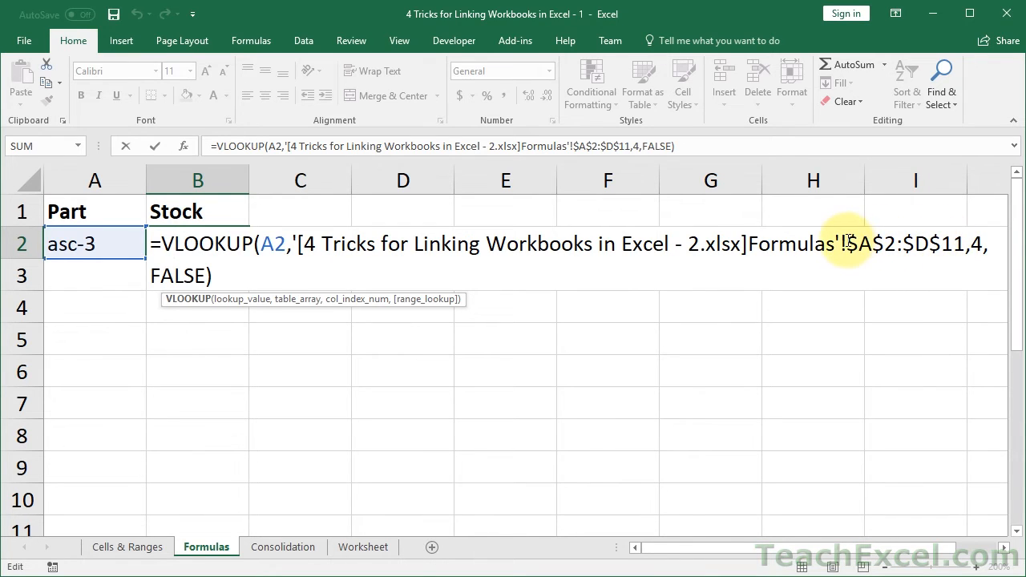
left_click_drag(847, 242, 964, 240)
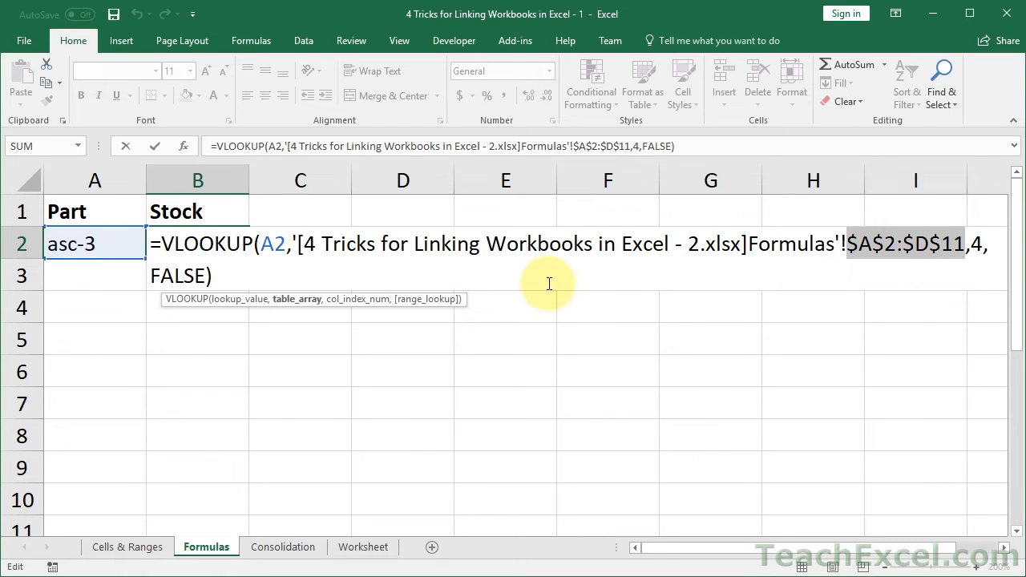
key("ctrl+Return")
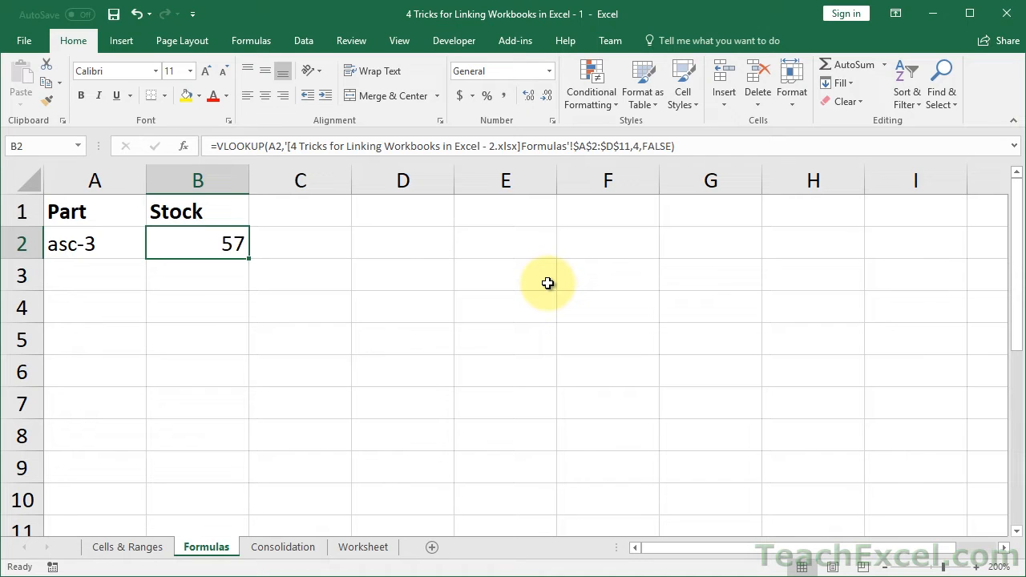
View the first workbook's Consolidation sheet, and look through the Consolidate 1 and Consolidate 2 sheets of the second workbook
left_click(275, 547)
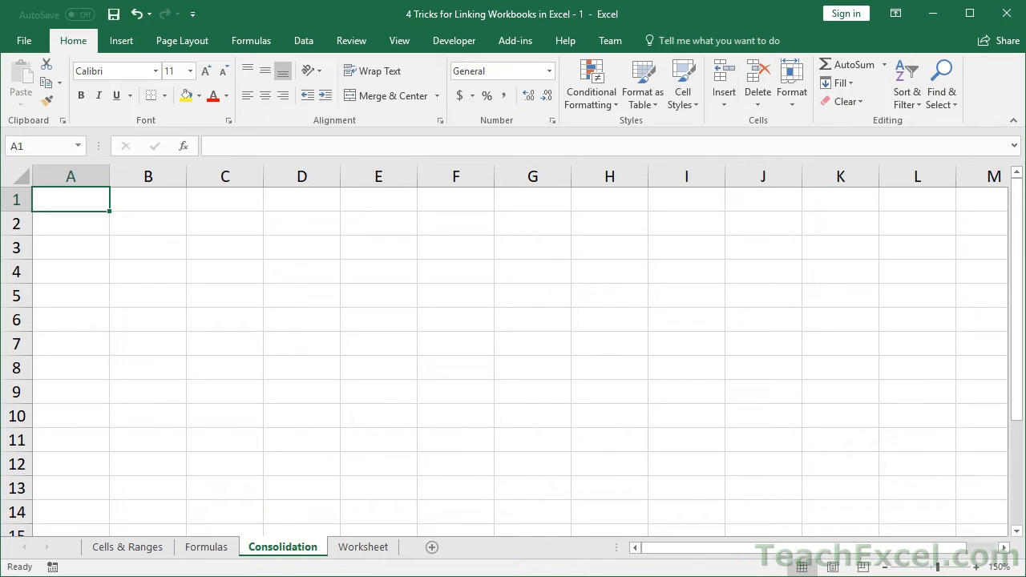
left_click(270, 576)
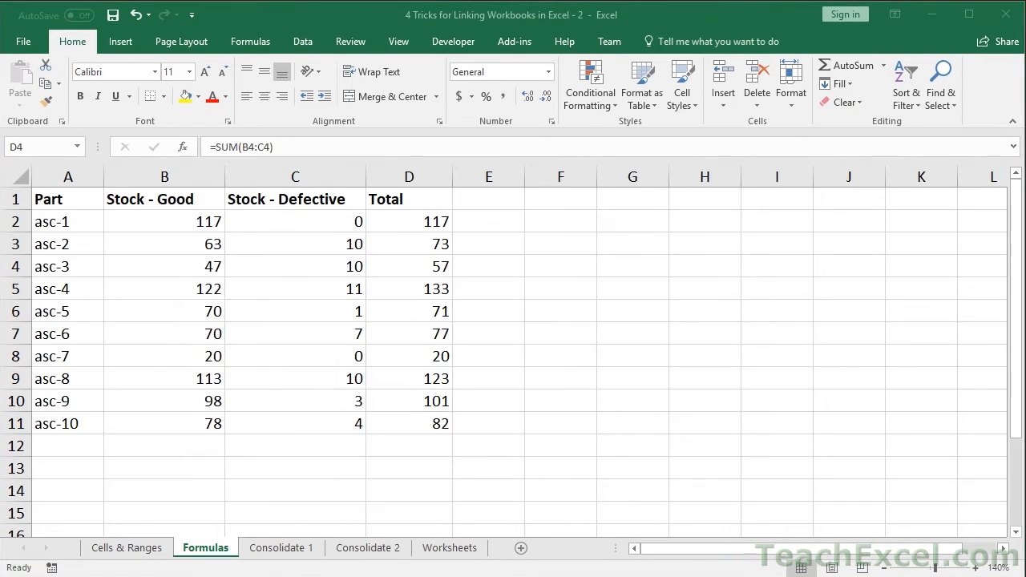
left_click(271, 576)
left_click(273, 549)
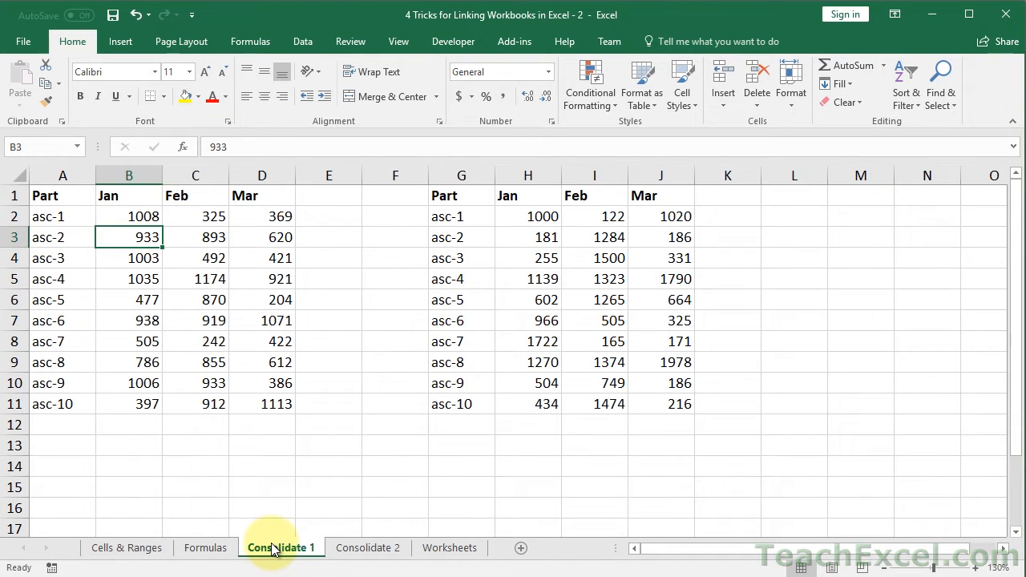
left_click(336, 550)
left_click(295, 553)
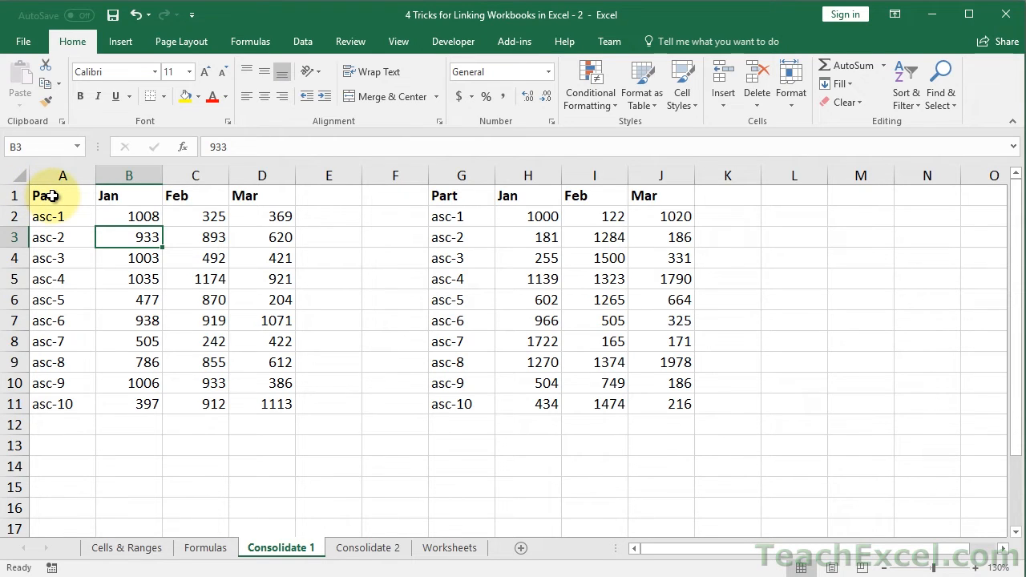
Examine the two Part/Jan/Feb/Mar tables on the Consolidate 1 sheet and the one on the Consolidate 2 sheet
left_click_drag(52, 195, 265, 403)
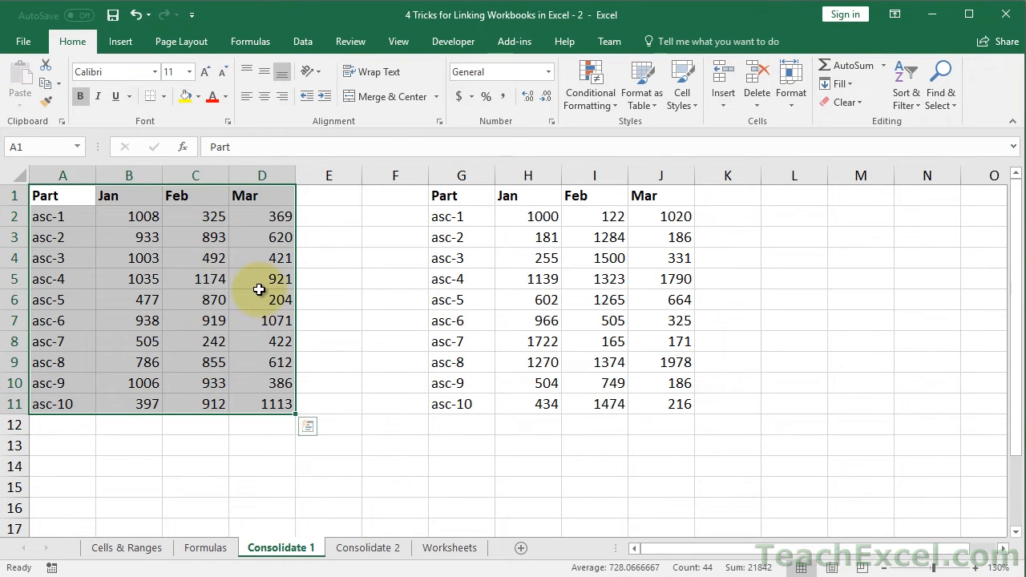
left_click(474, 195)
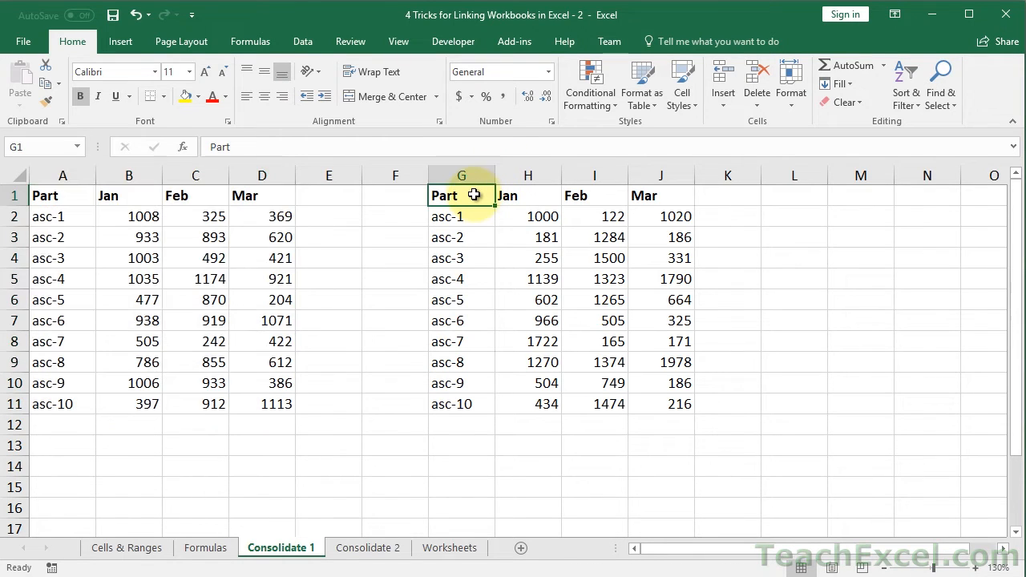
key("F2")
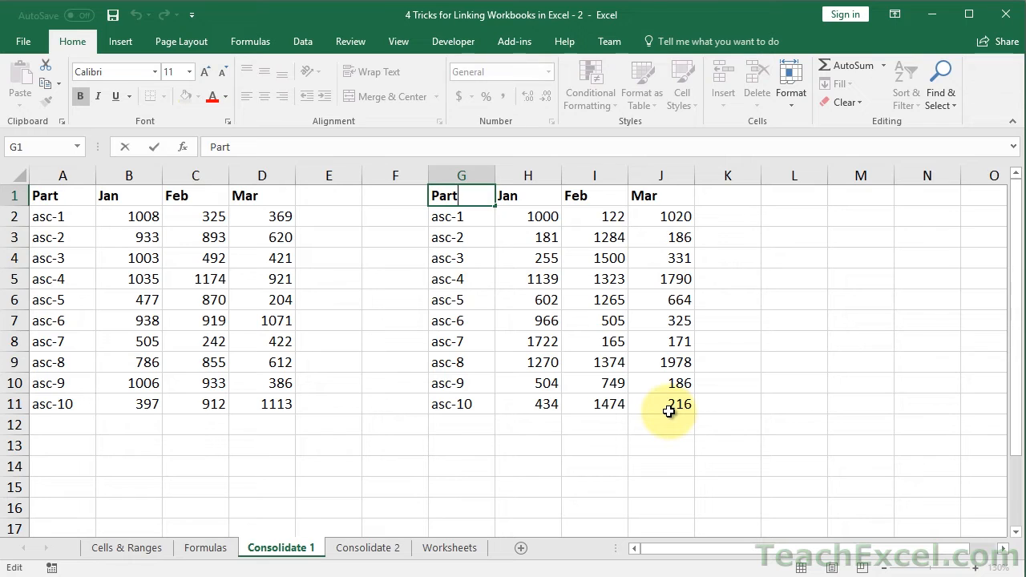
key("Escape")
key("ctrl+Page_Down")
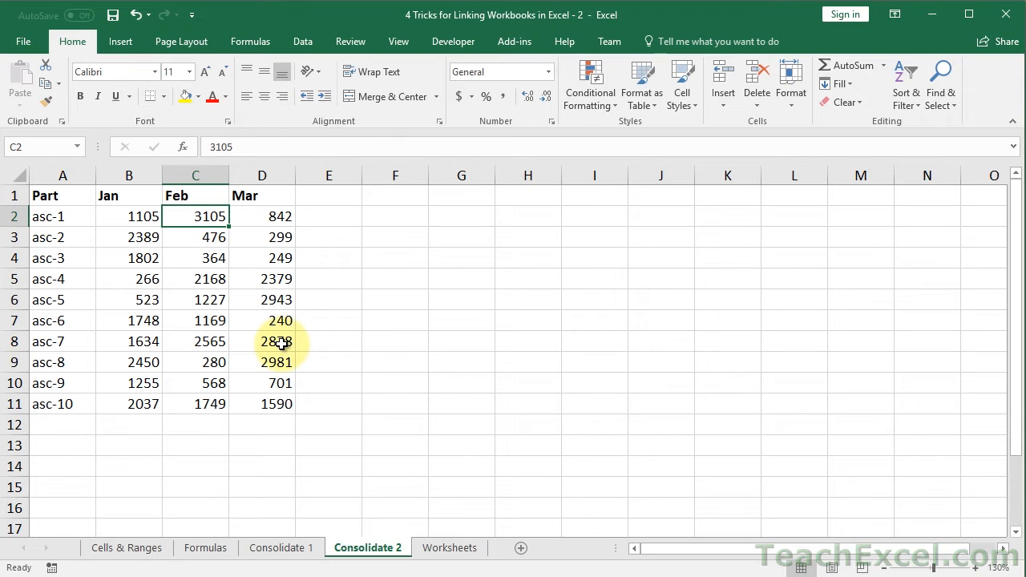
key("ctrl+Page_Up")
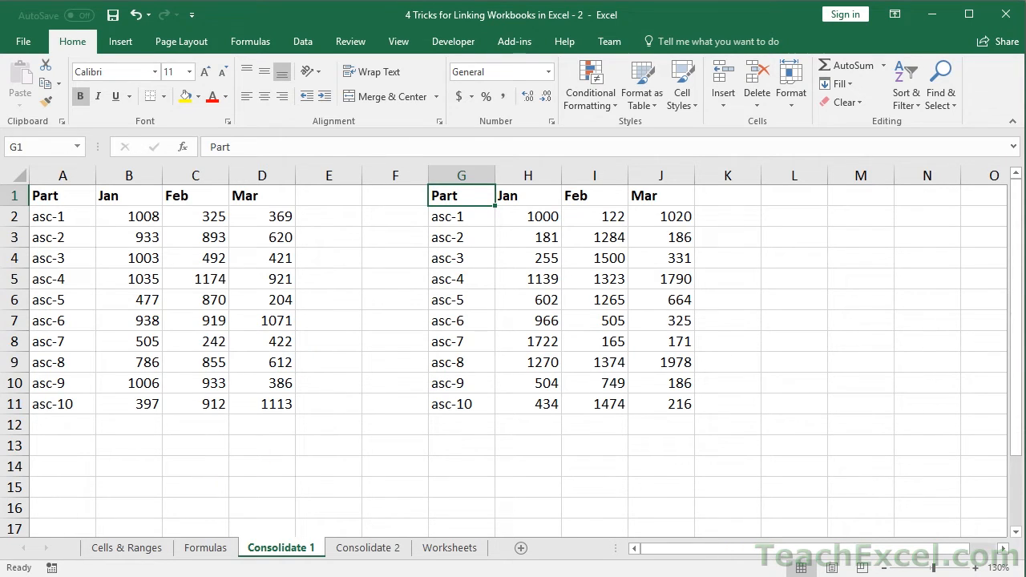
Start a Consolidate operation at A1 of the first workbook's Consolidation sheet, using the Sum function
key("alt+Tab")
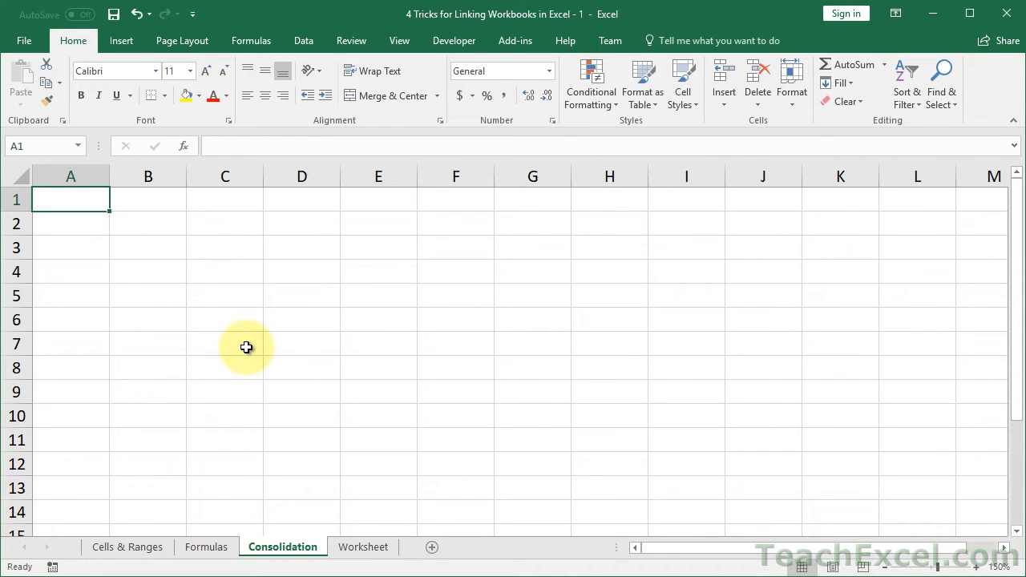
left_click(299, 44)
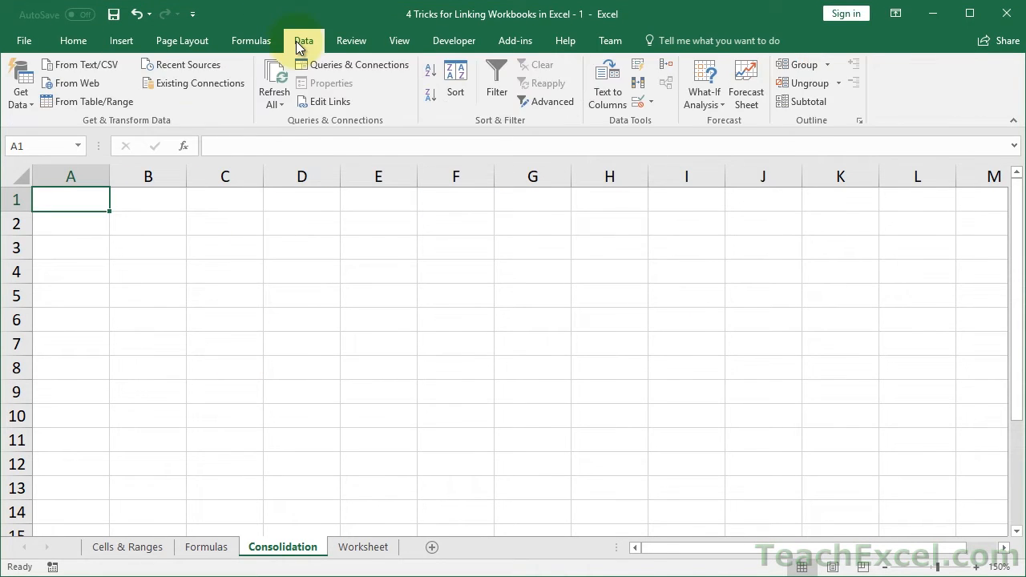
left_click(667, 64)
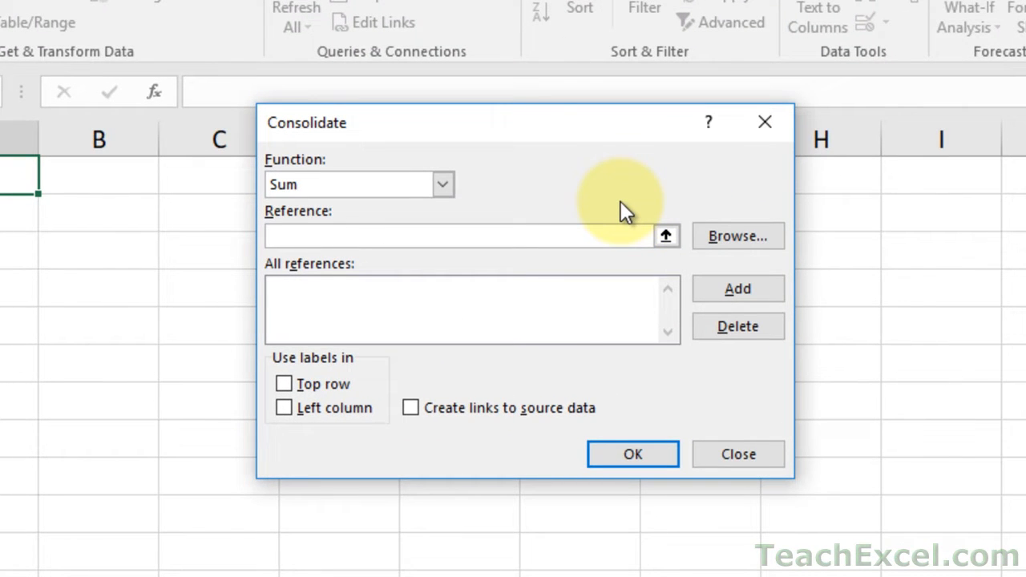
left_click(443, 185)
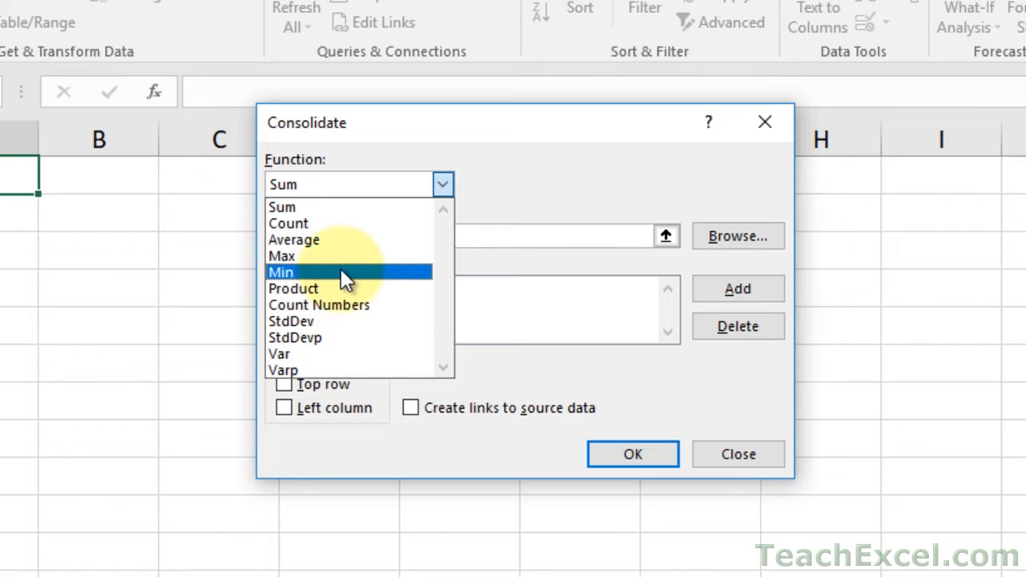
left_click(401, 206)
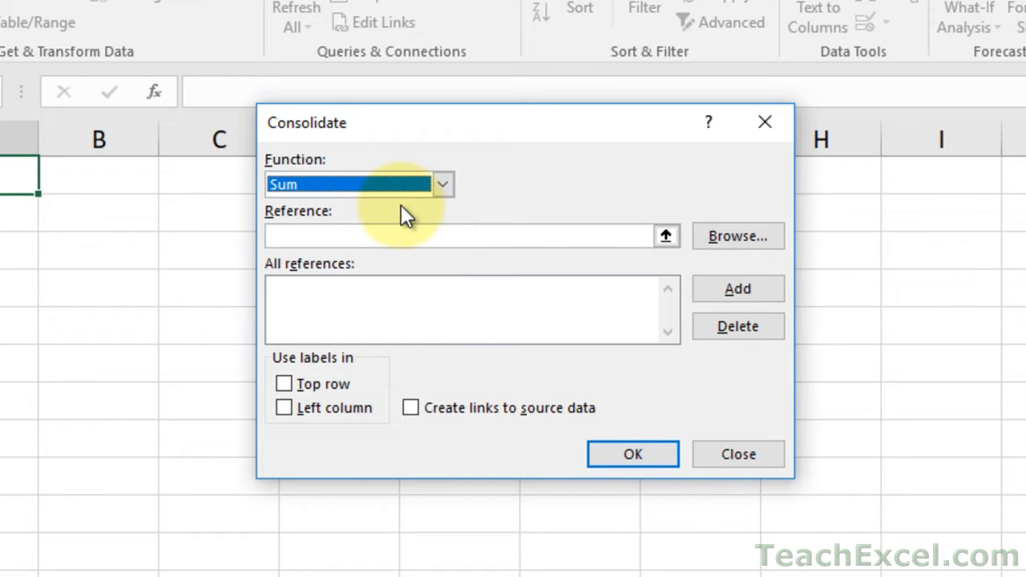
left_click(558, 237)
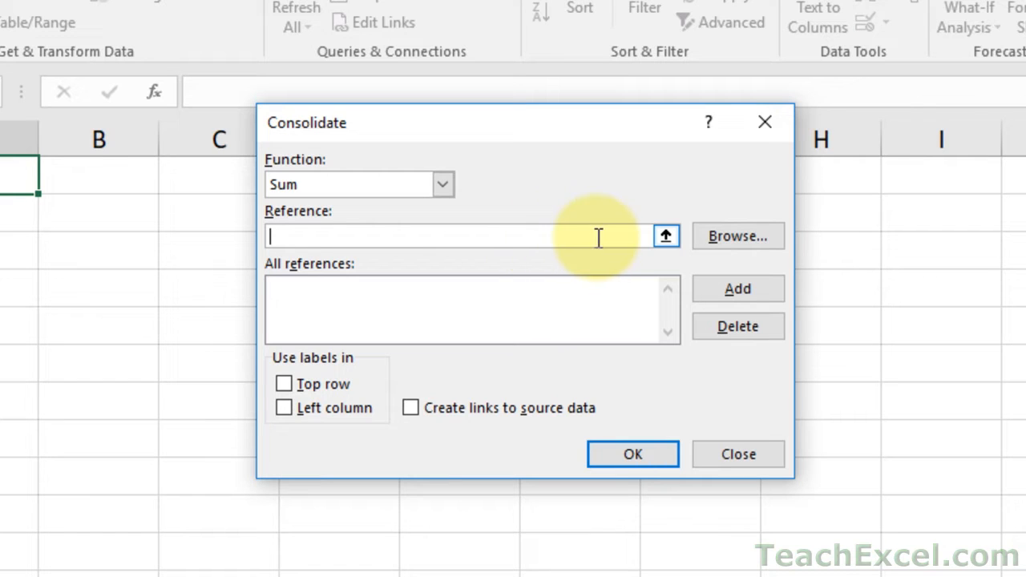
left_click(664, 235)
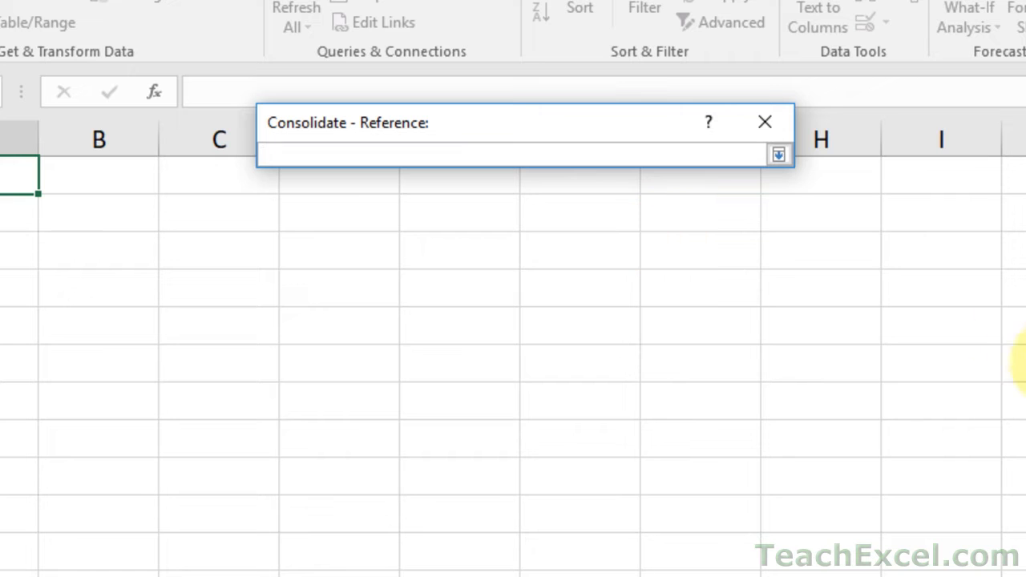
left_click_drag(745, 265, 1006, 481)
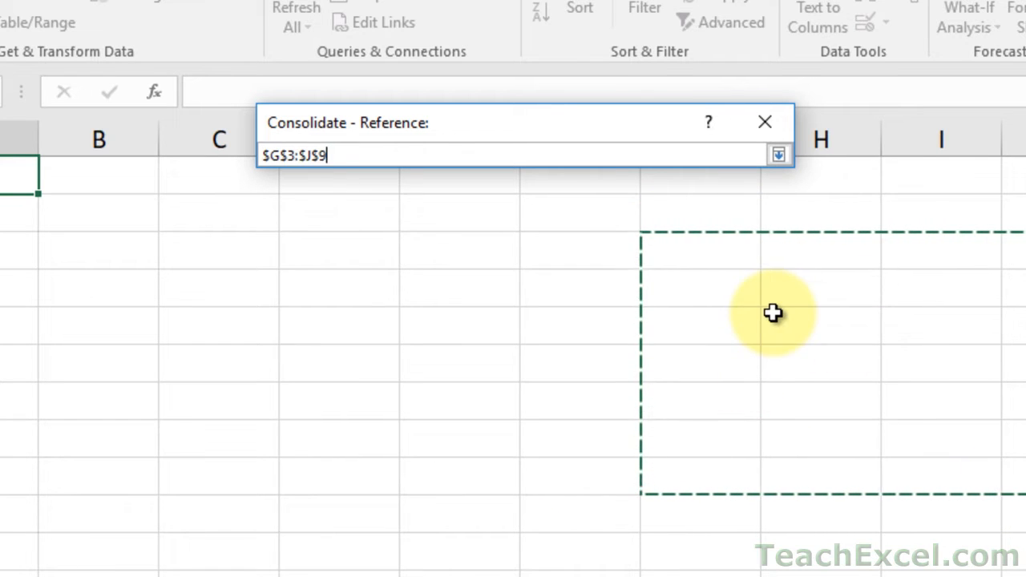
left_click(777, 154)
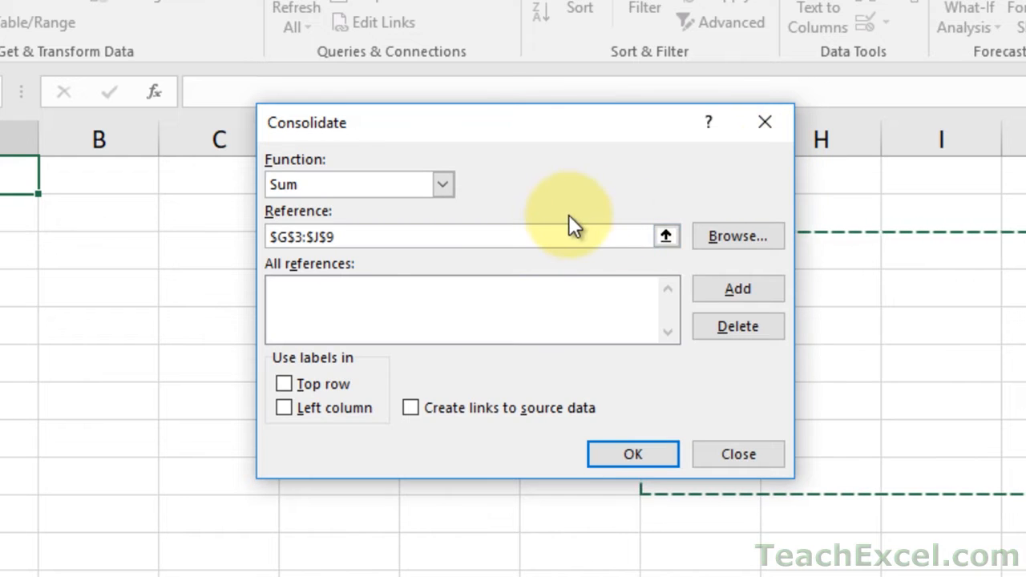
left_click(559, 235)
key("BackSpace")
key("BackSpace")
key("BackSpace")
key("BackSpace")
key("BackSpace")
key("BackSpace")
key("BackSpace")
key("BackSpace")
key("BackSpace")
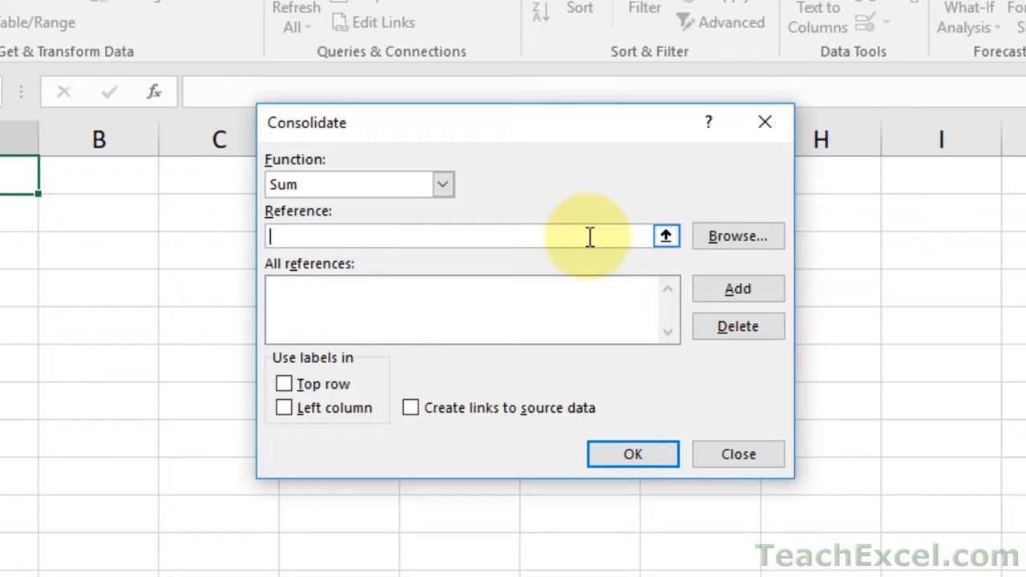
Add the range $A$1:$D$11 from the second workbook's Consolidate 1 sheet to the consolidation references
left_click(662, 236)
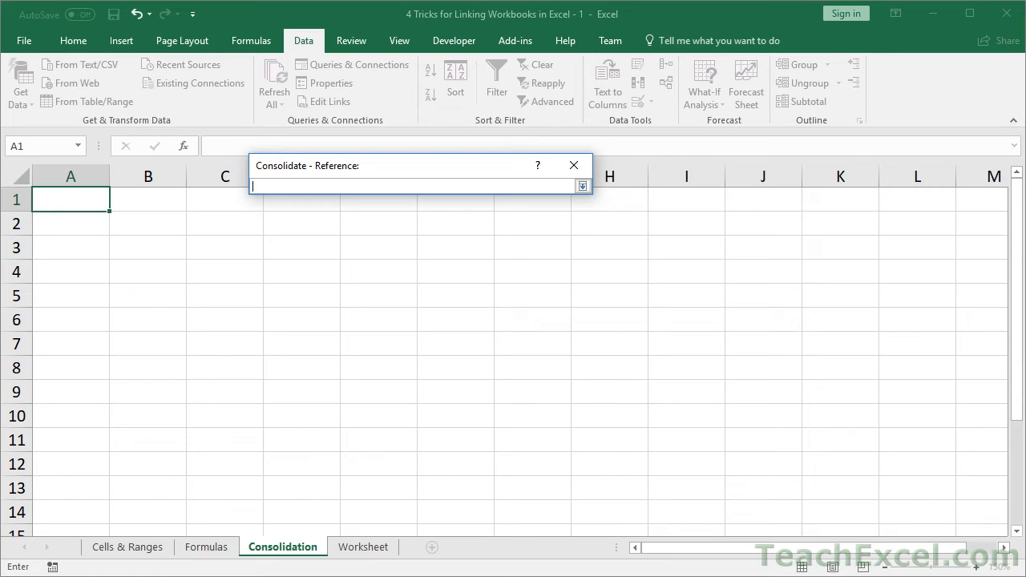
key("alt+Tab")
key("alt+Tab")
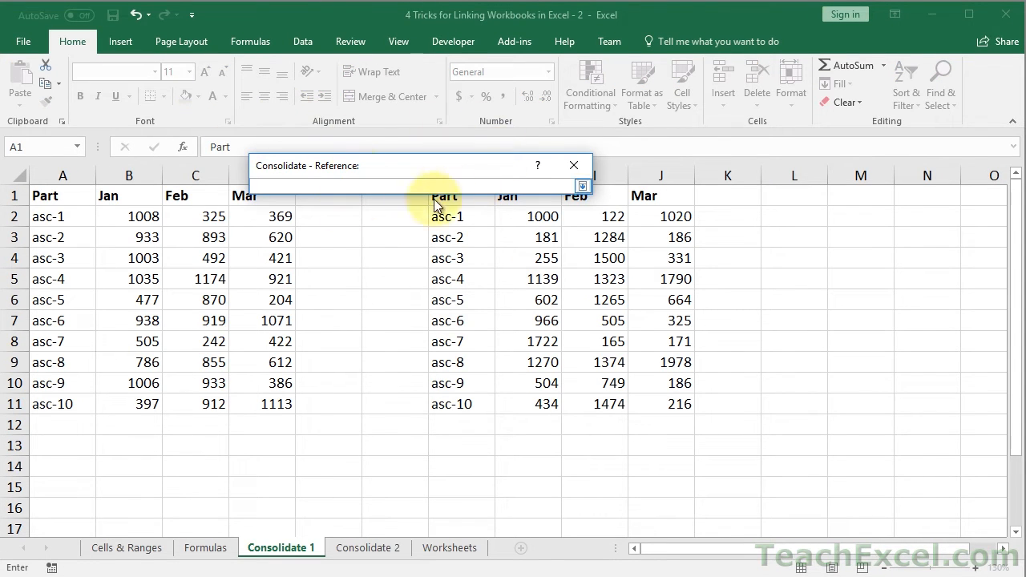
left_click_drag(38, 196, 259, 404)
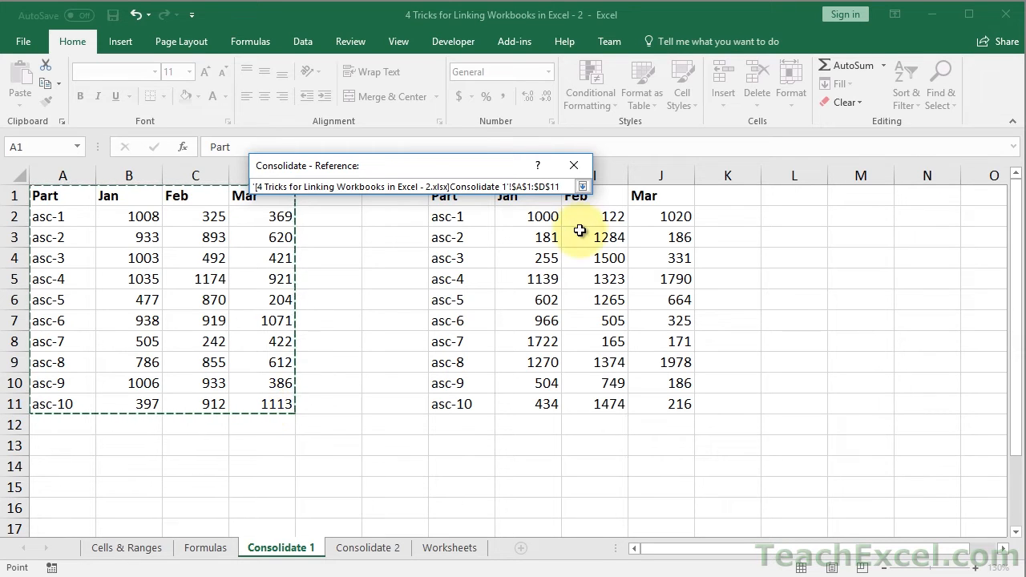
left_click(582, 187)
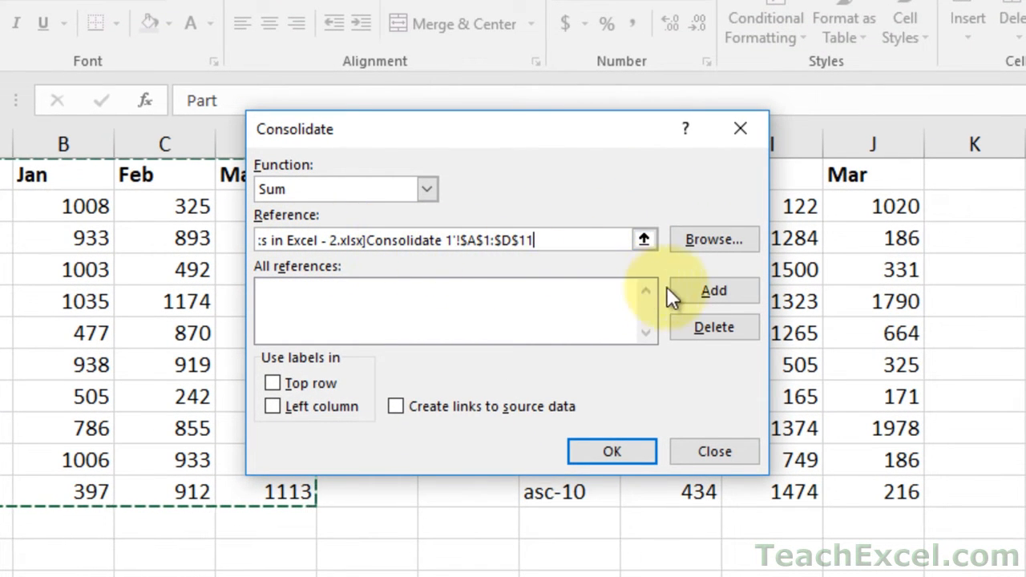
left_click(702, 290)
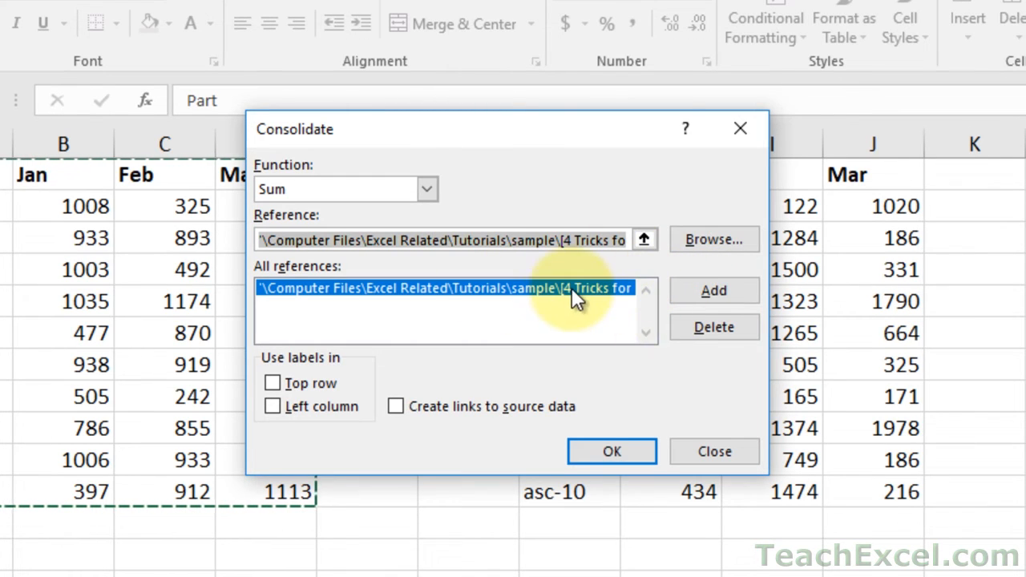
Add the second table on the Consolidate 1 sheet, $G$1:$J$11, to the consolidation references
left_click(646, 240)
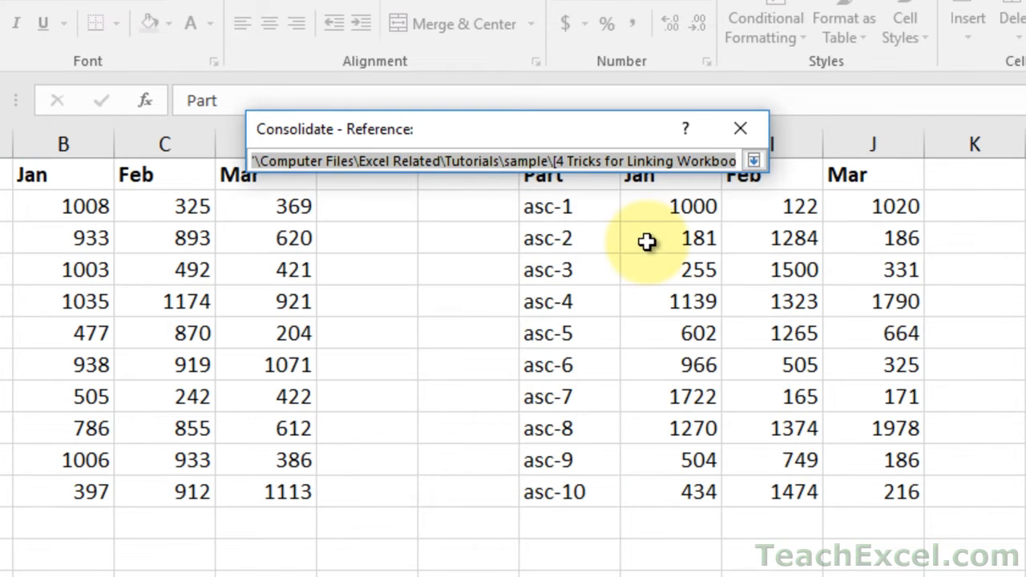
left_click_drag(876, 492, 564, 186)
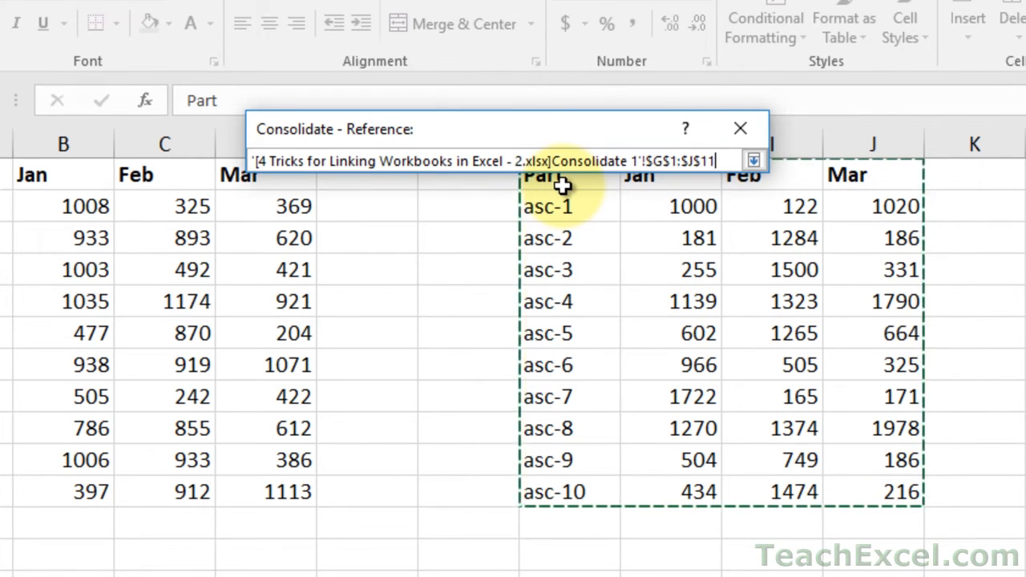
key("Return")
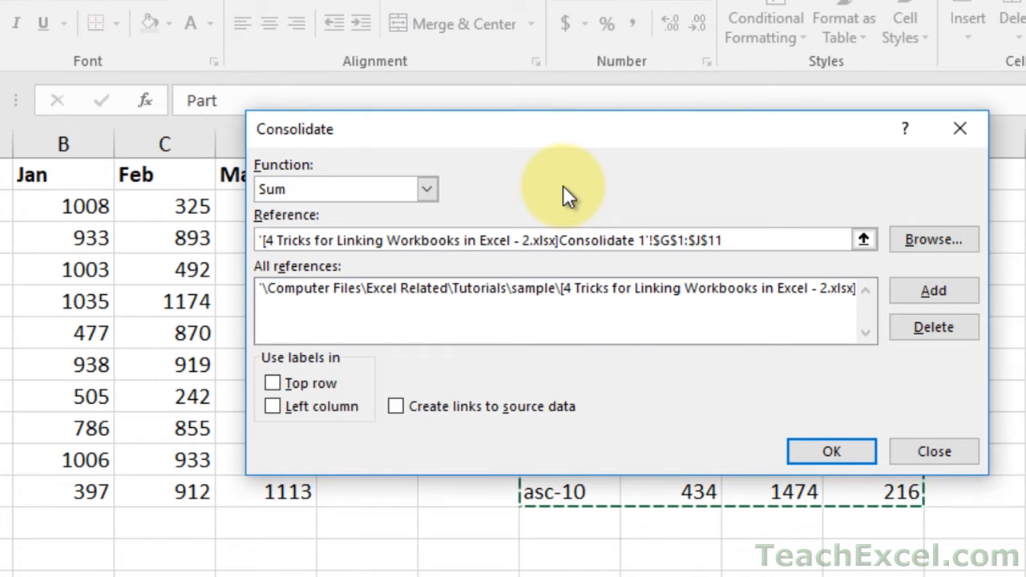
left_click(918, 287)
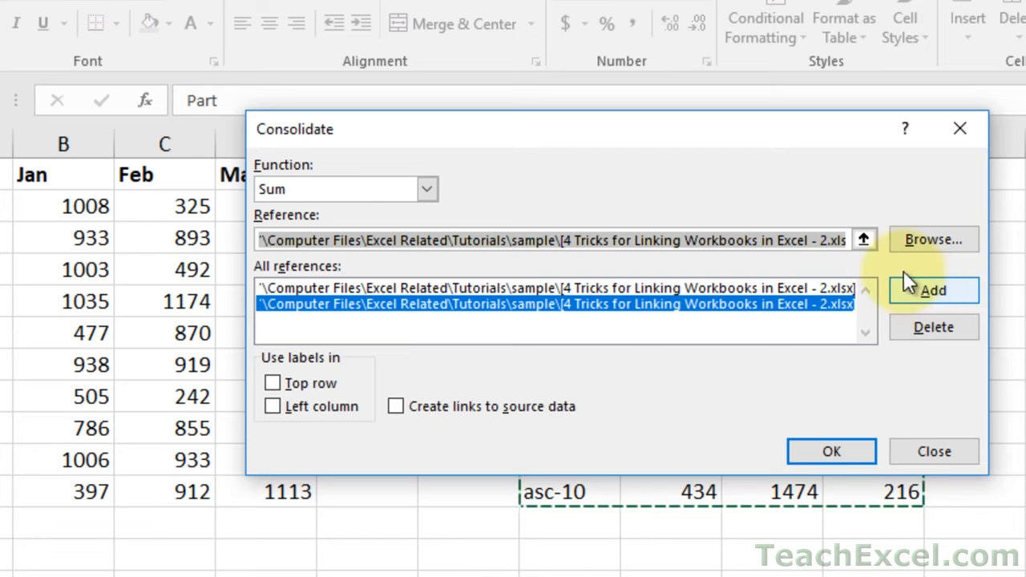
Add the range $A$1:$D$11 from the Consolidate 2 sheet to the consolidation references
left_click(863, 240)
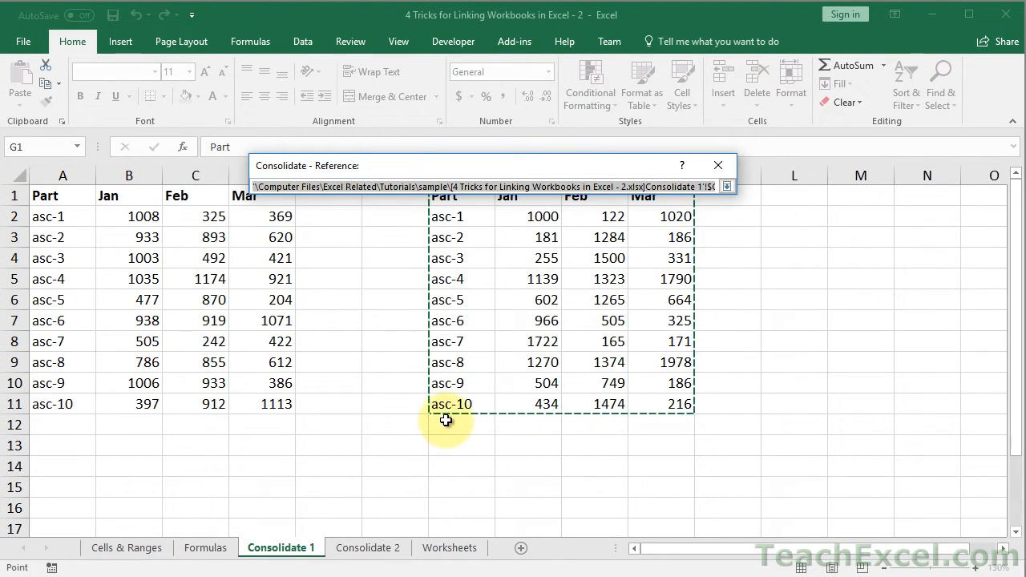
left_click(369, 551)
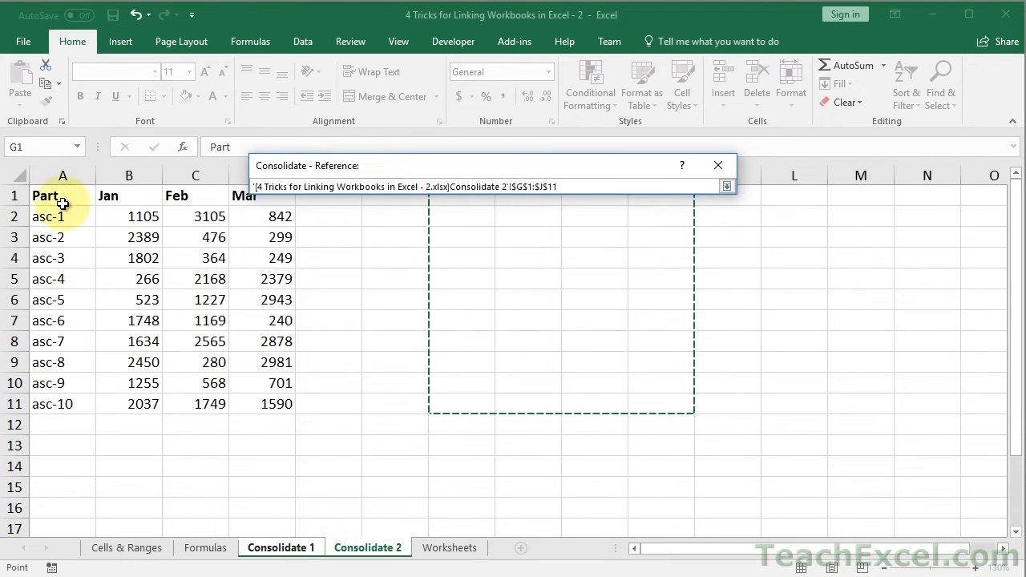
left_click_drag(61, 200, 243, 412)
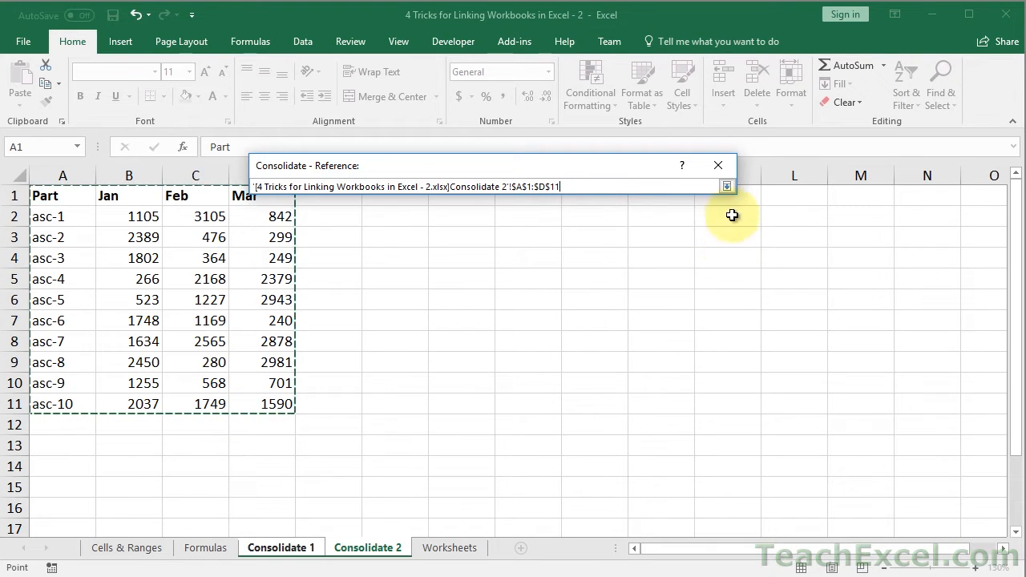
left_click(727, 185)
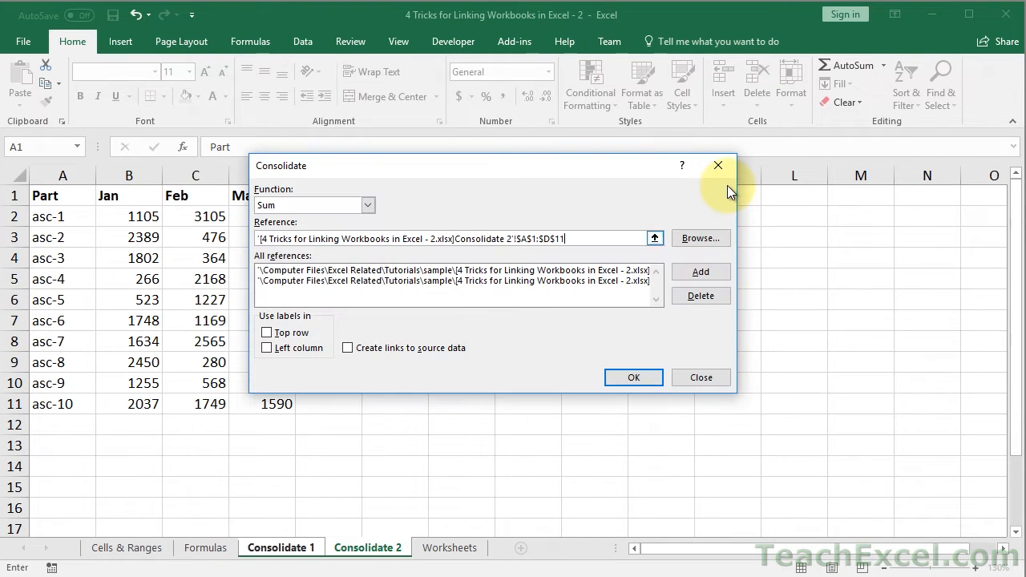
left_click(696, 273)
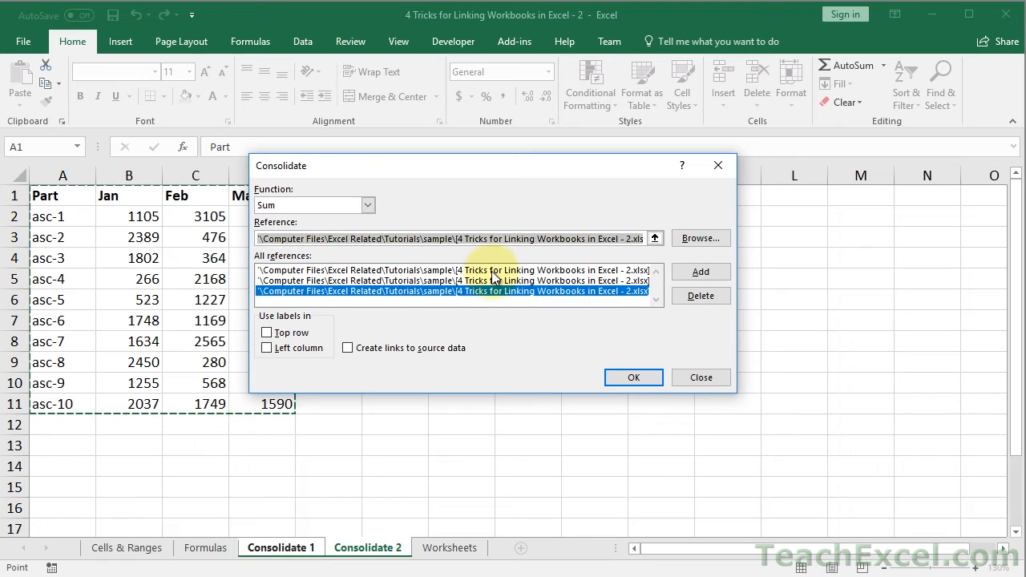
Check the three references, use labels in the top row and left column, and run the consolidation
left_click(580, 282)
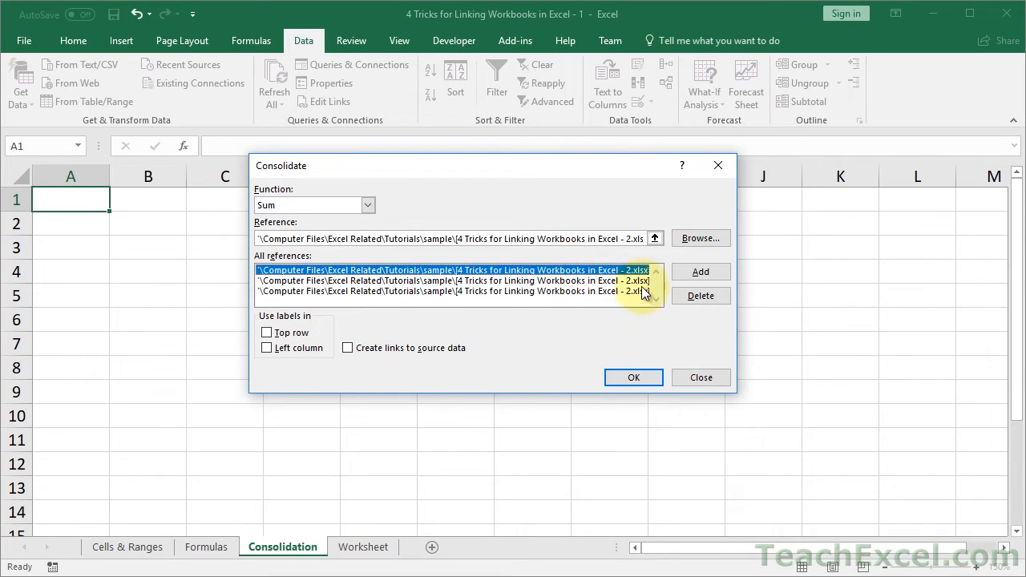
left_click(632, 282)
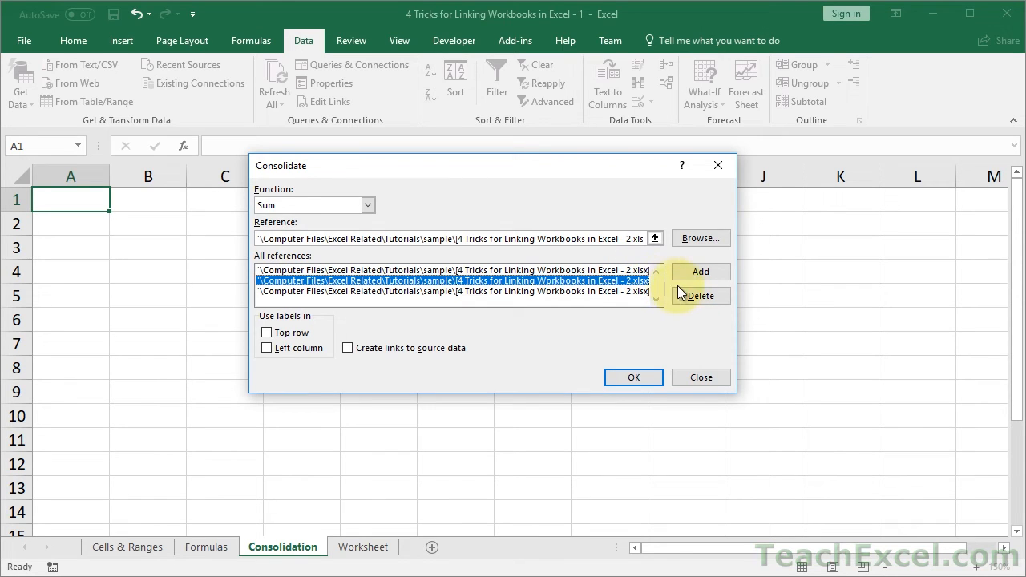
left_click(595, 293)
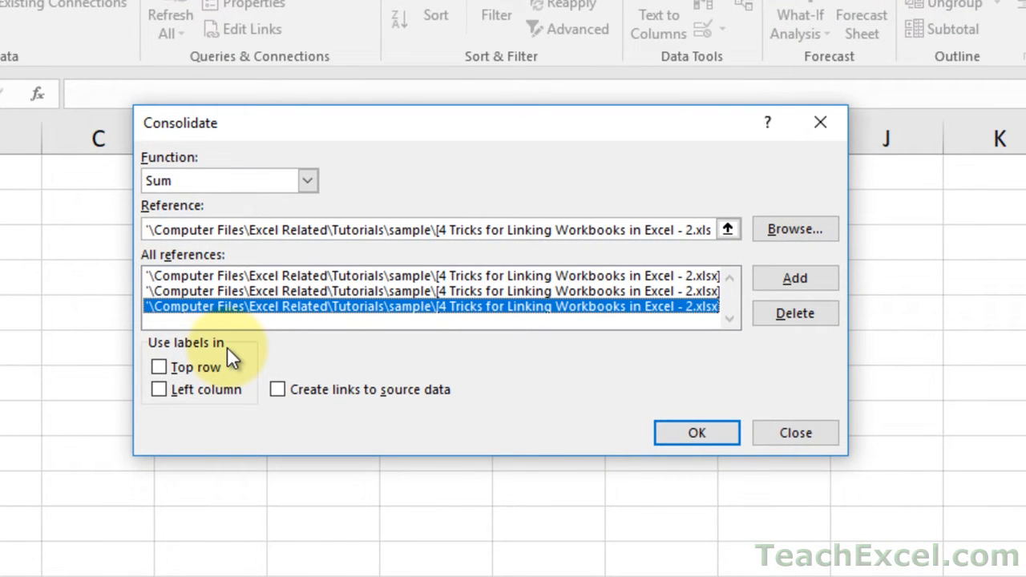
left_click(157, 367)
left_click(158, 391)
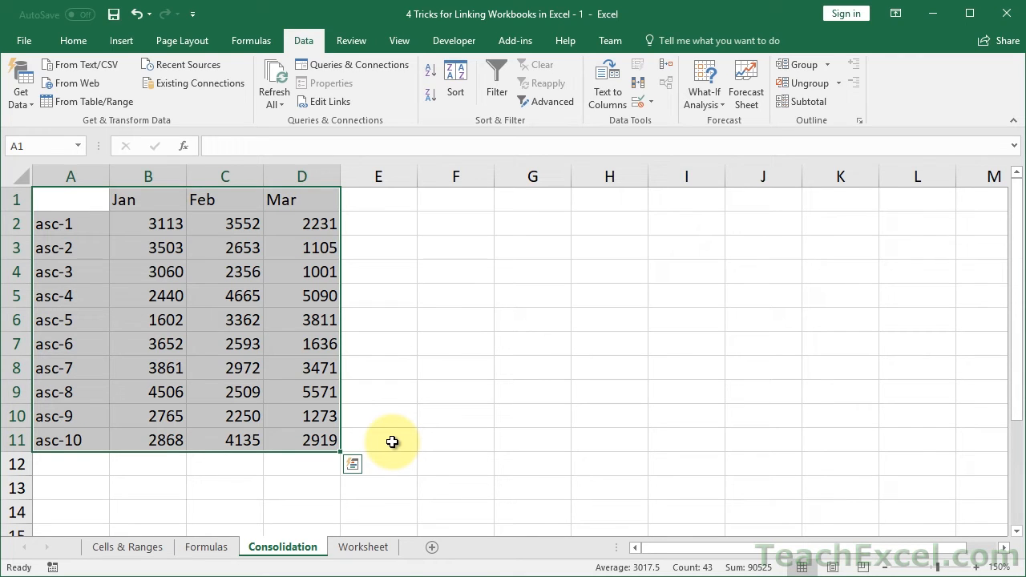
Compare the consolidated Jan value for asc-1 with its source values on the second workbook's Consolidate 1 and Consolidate 2 sheets
left_click(135, 201)
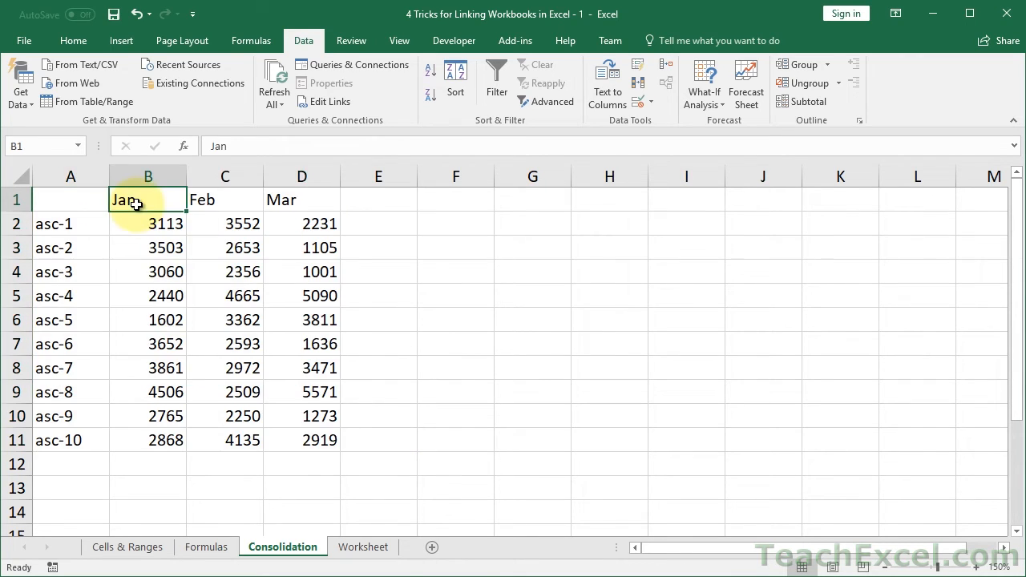
left_click(144, 225)
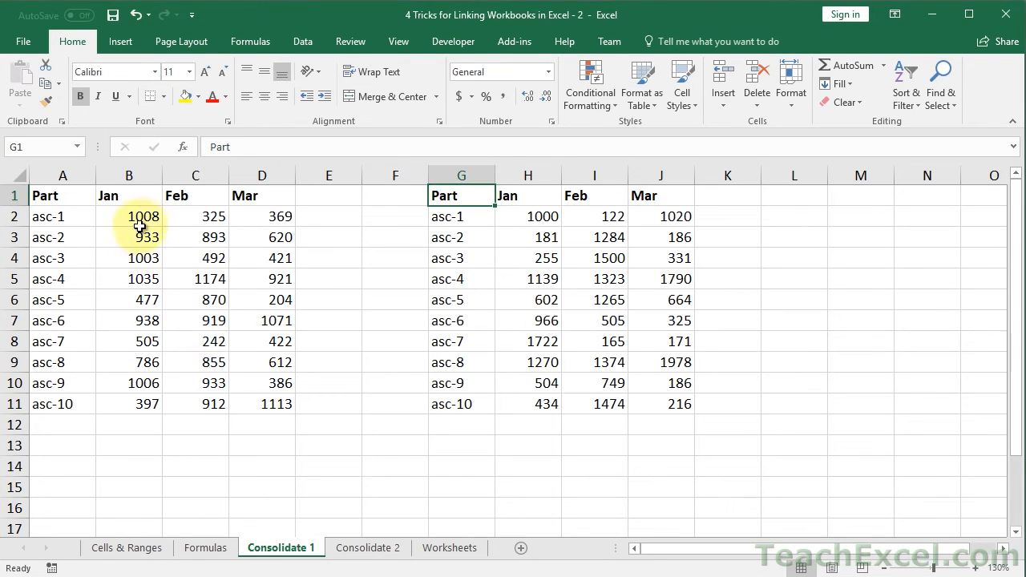
left_click(139, 222)
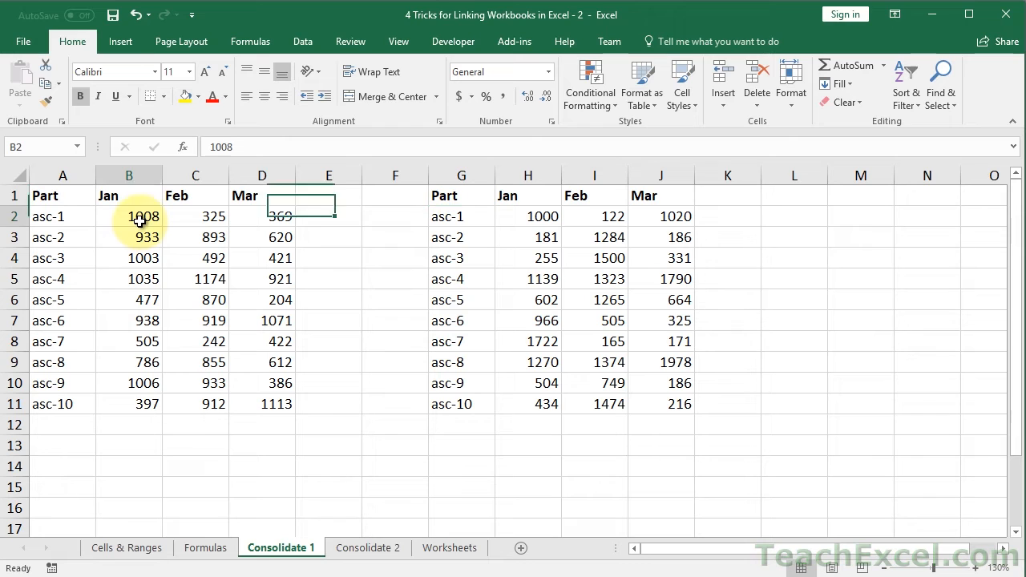
left_click(519, 218)
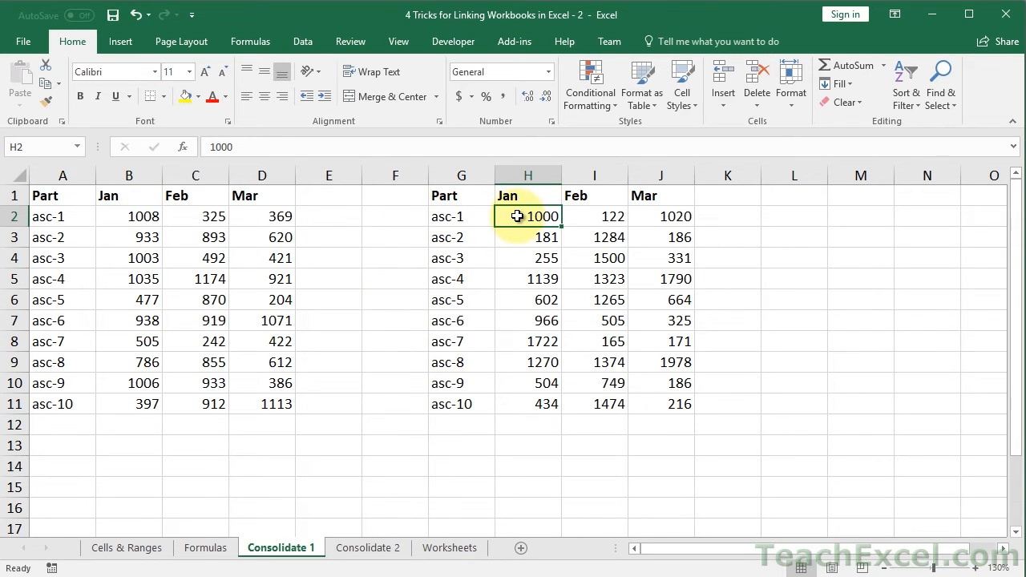
left_click(348, 550)
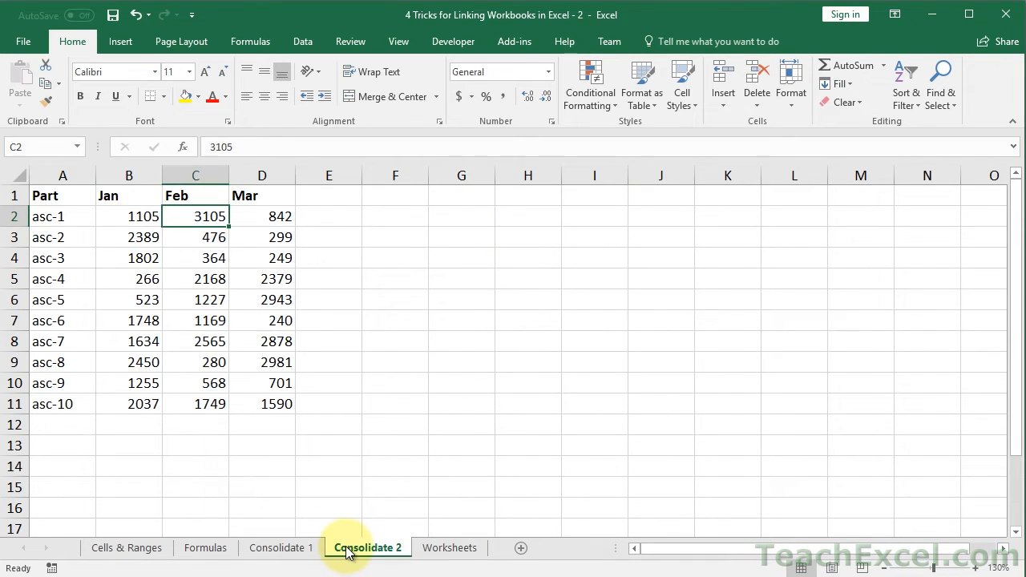
left_click(120, 222)
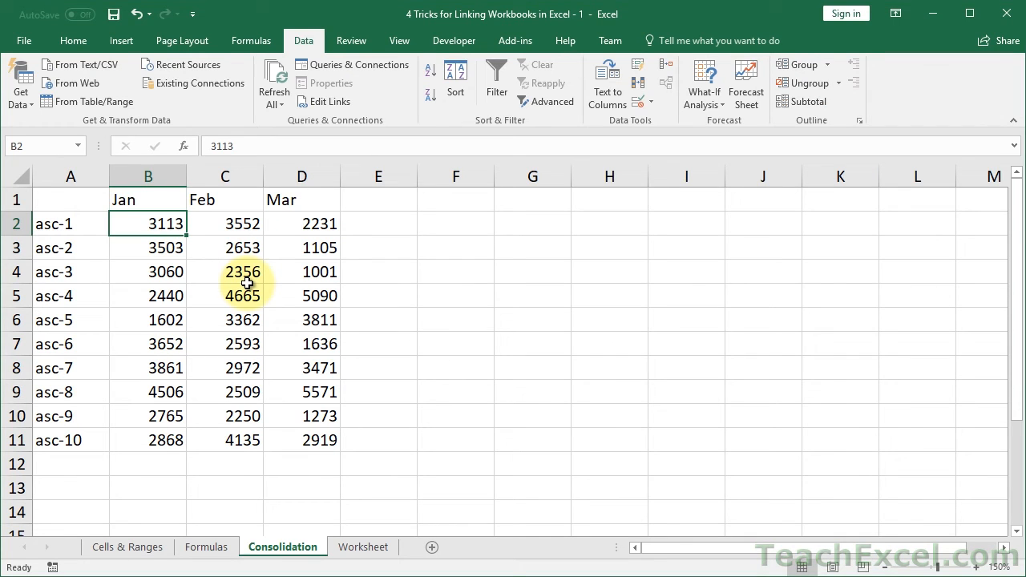
Back on the first workbook's Consolidation sheet, check whether cells B2, B1 and A4 hold formulas or plain values
double_click(150, 222)
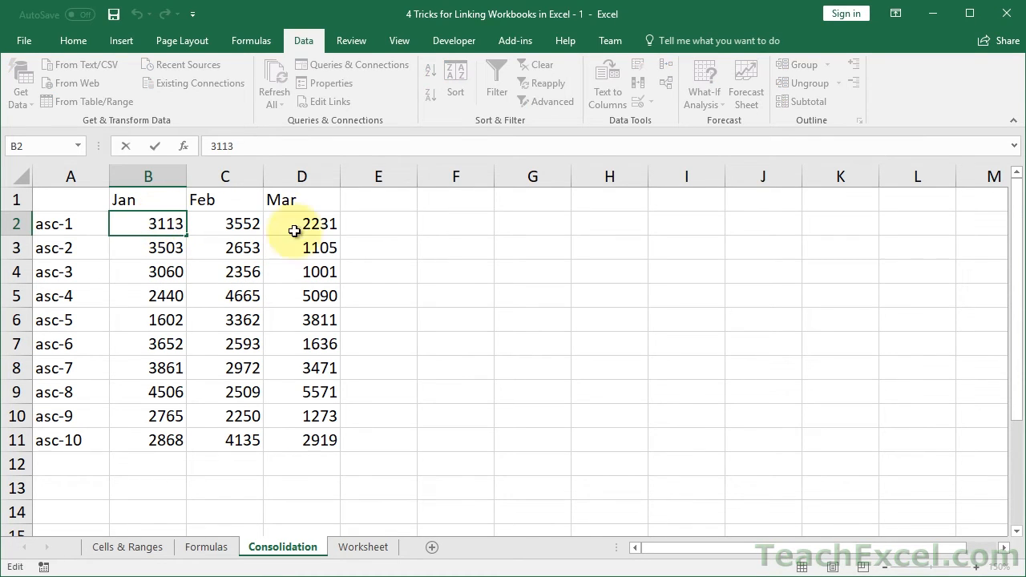
key("Escape")
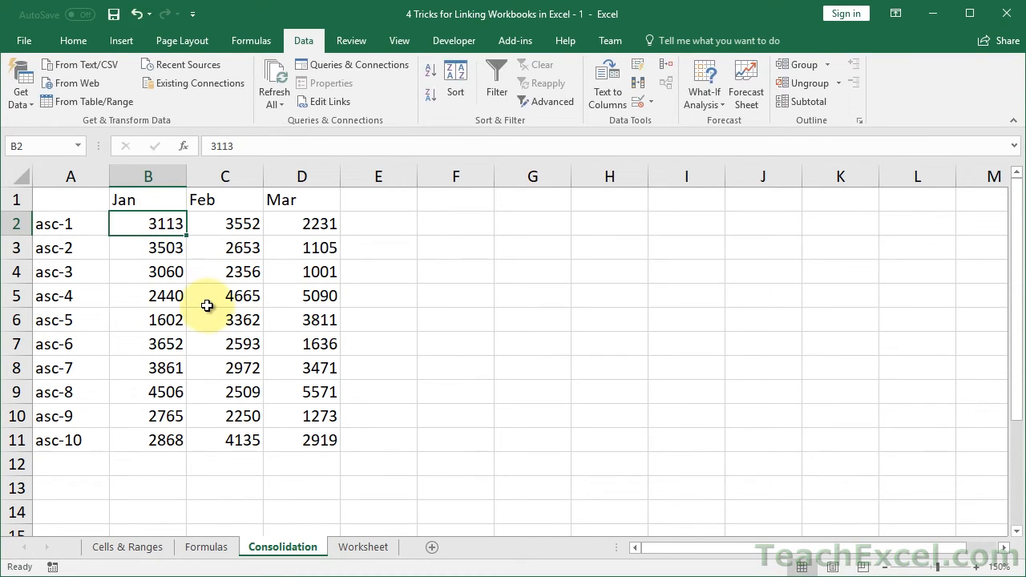
double_click(140, 199)
key("Escape")
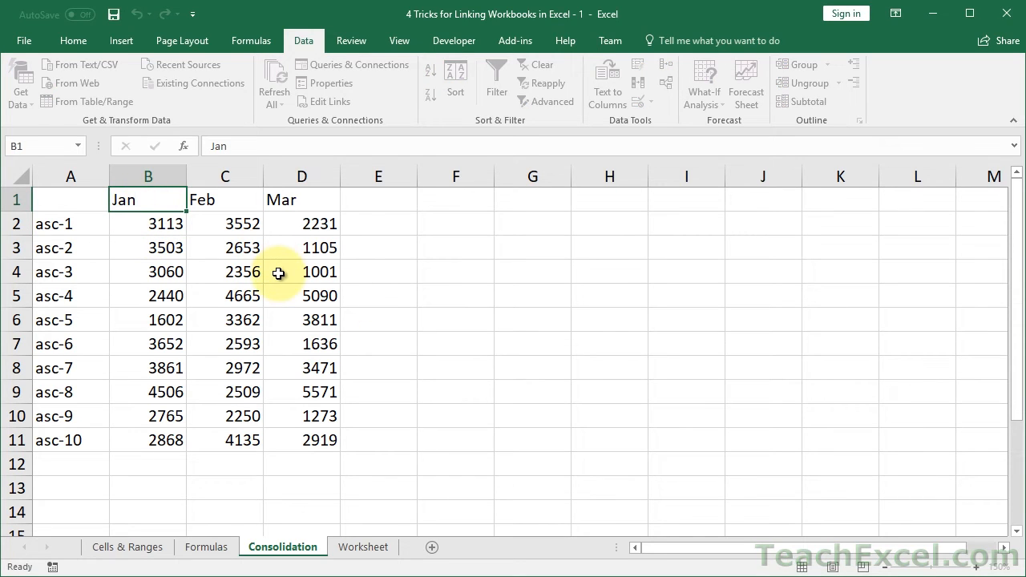
double_click(55, 274)
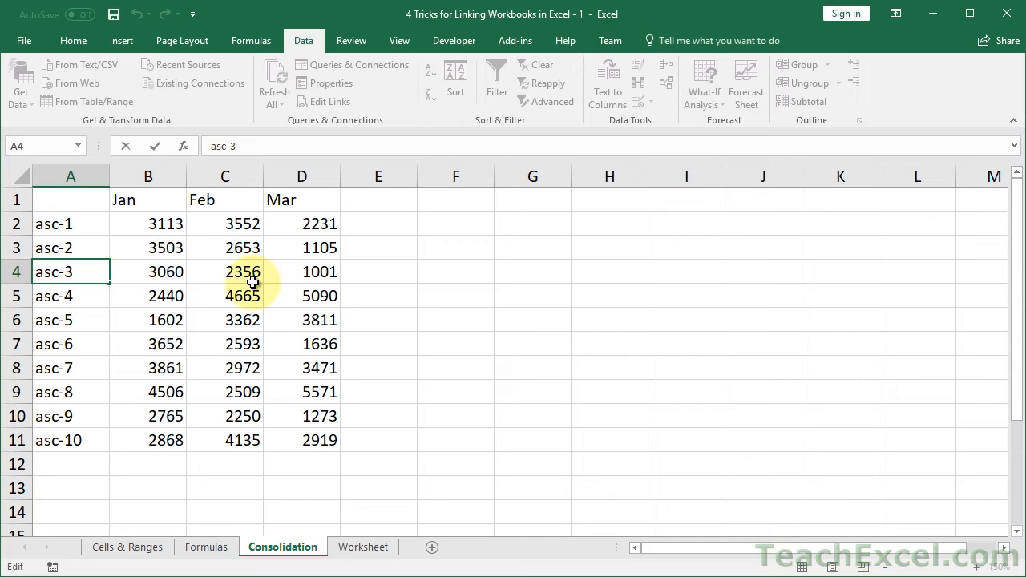
key("Escape")
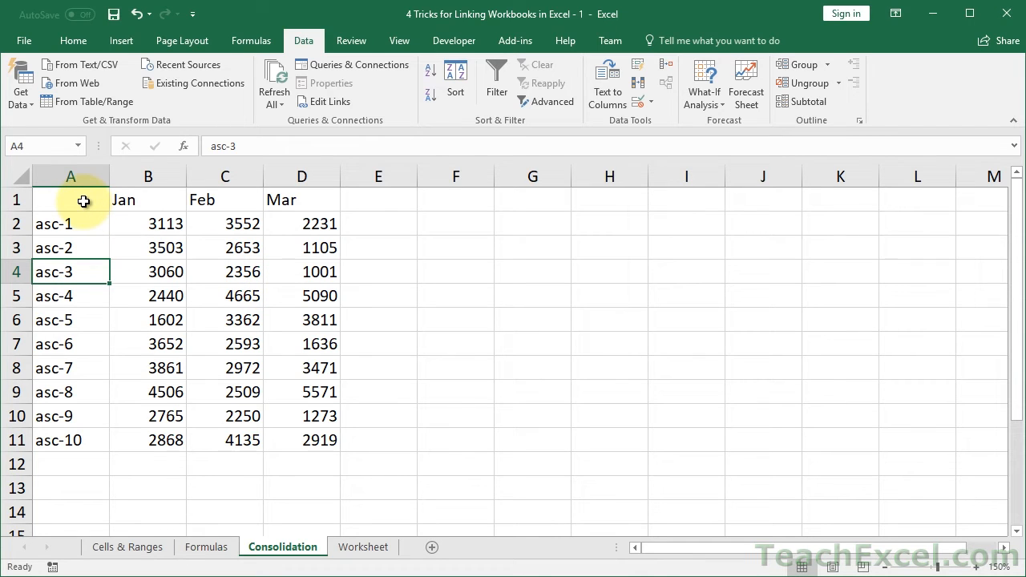
Clear the consolidated data from columns A to D of the Consolidation sheet and select cell A1
left_click(70, 178)
left_click_drag(71, 177, 297, 160)
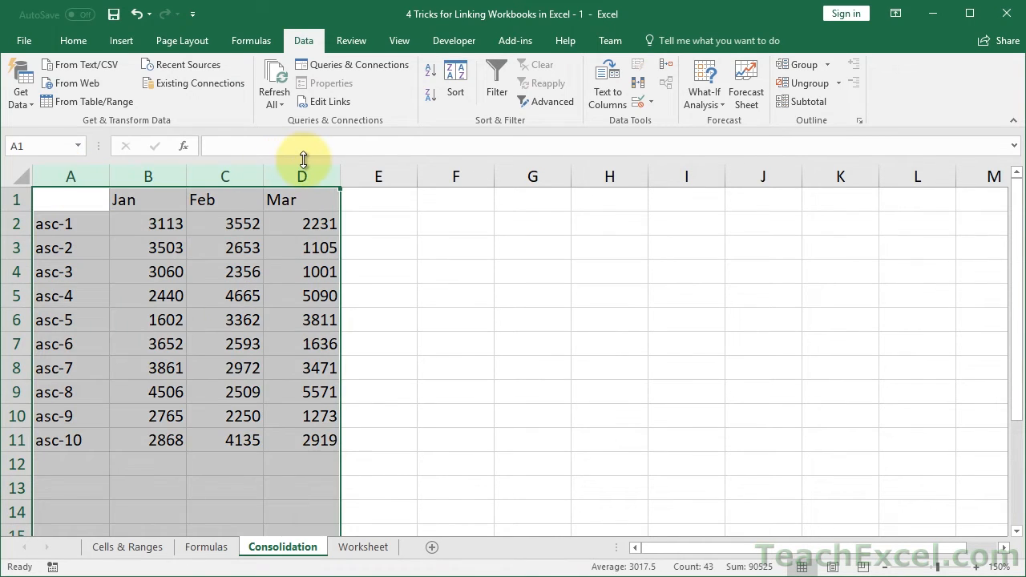
key("Delete")
left_click(71, 204)
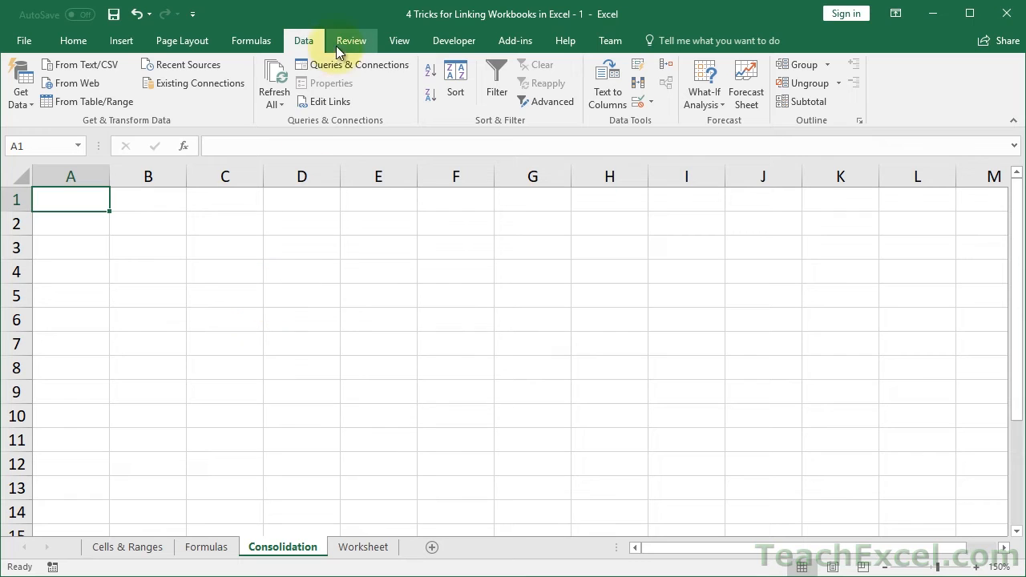
Run Consolidate again with the existing Sum function, references and labels, and with links to the source data created
left_click(666, 64)
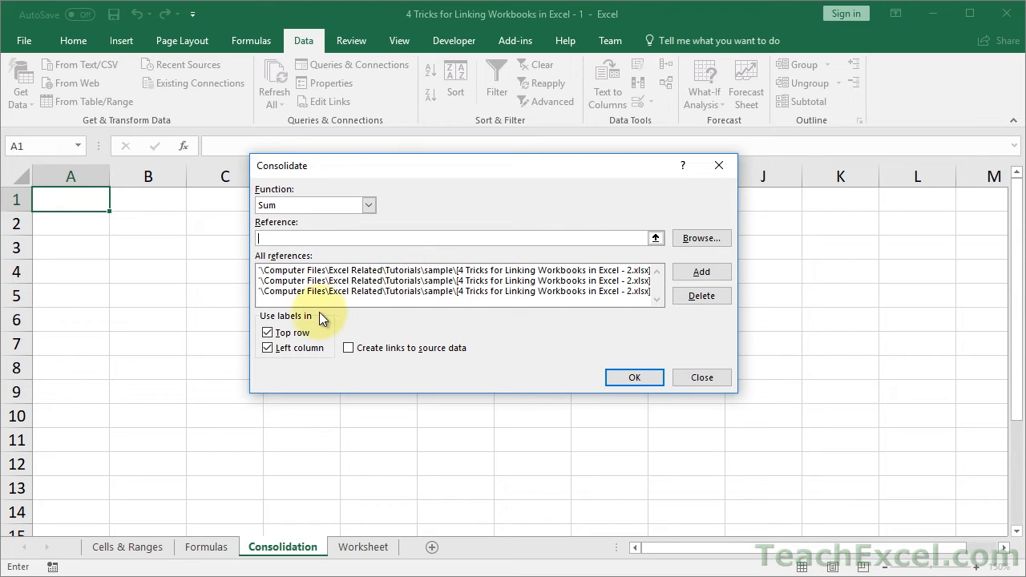
left_click(348, 351)
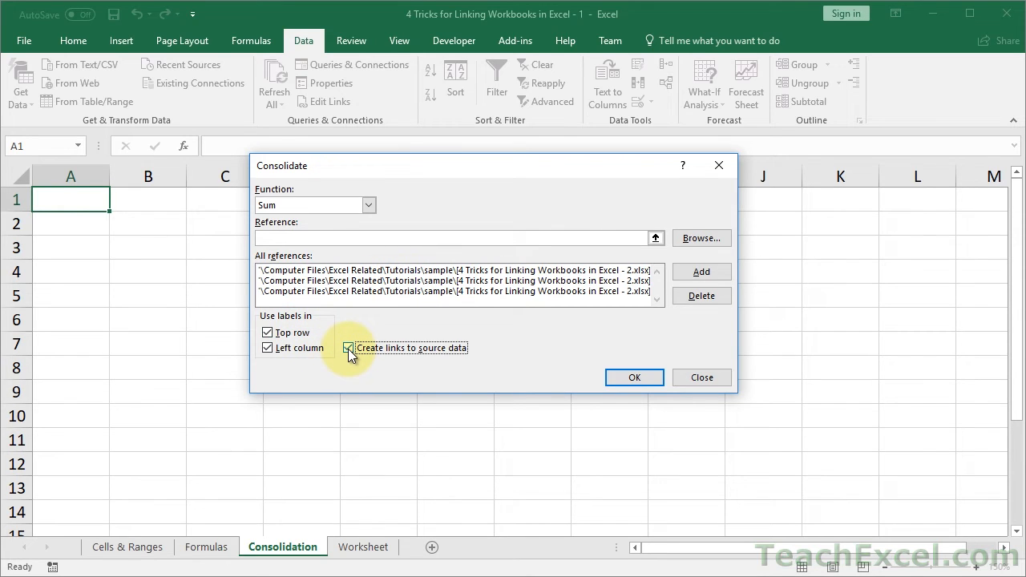
left_click(645, 380)
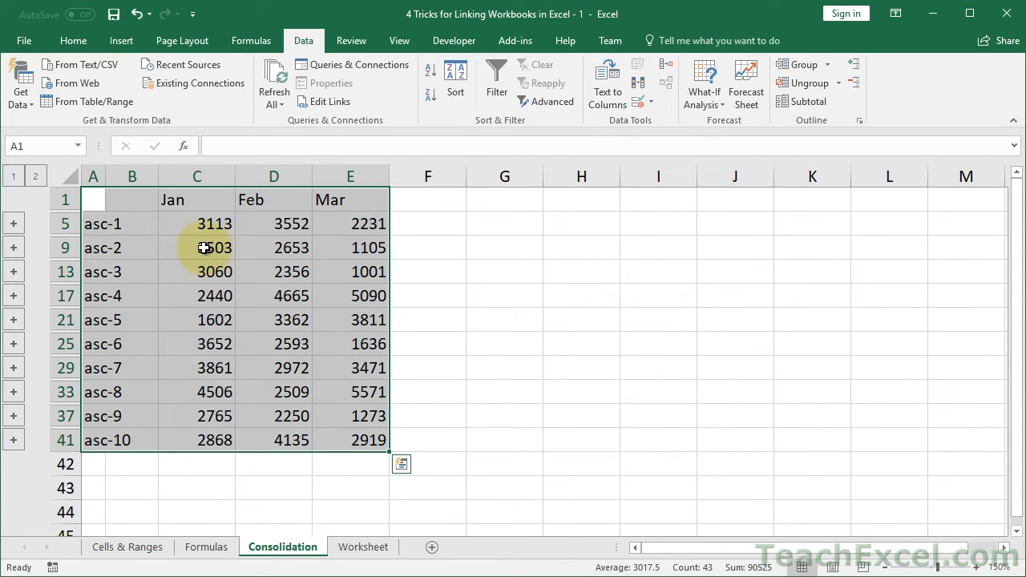
Inspect the formula behind the asc-1 Jan total in cell C5 without changing it
left_click(189, 224)
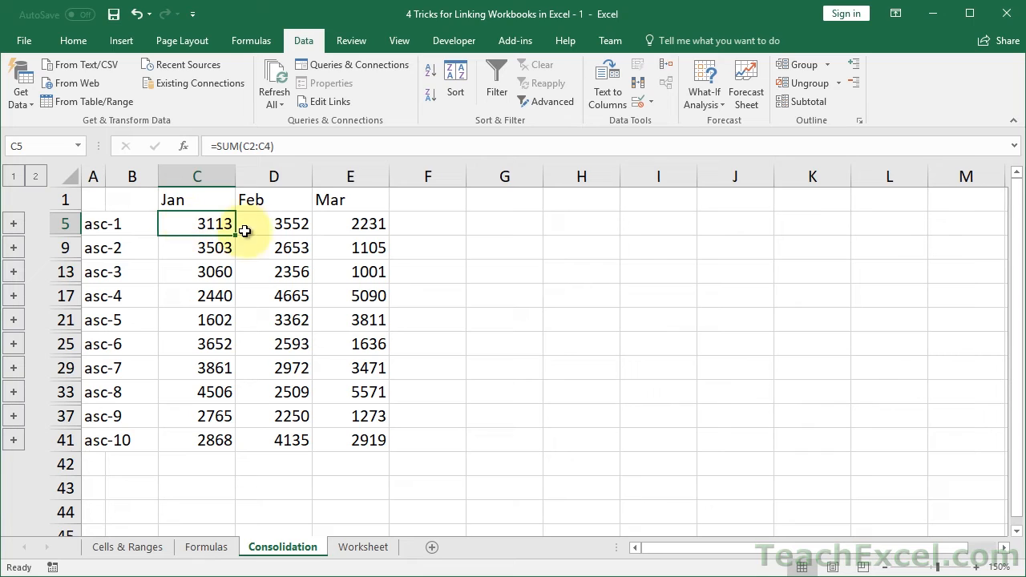
left_click(265, 227)
left_click(195, 226)
double_click(194, 226)
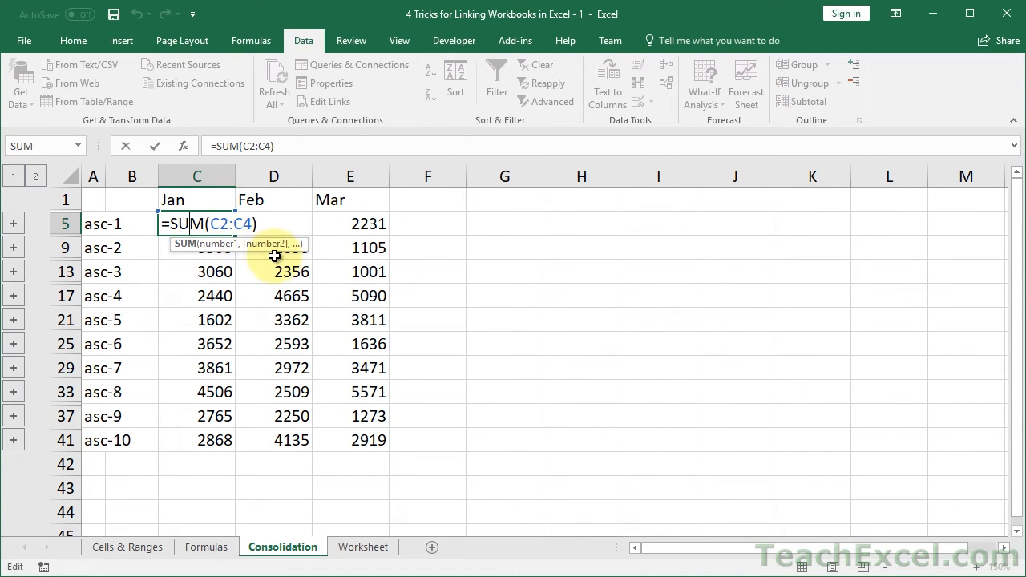
key("Escape")
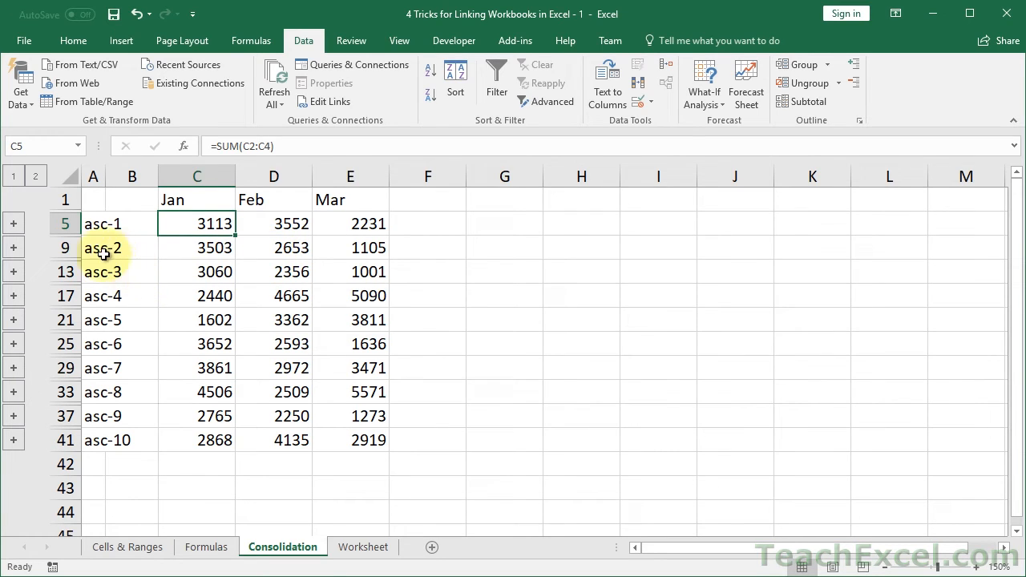
Expand the asc-1 detail rows, widen column B, and inspect the link formulas in the Jan cells from C2 down
left_click(13, 225)
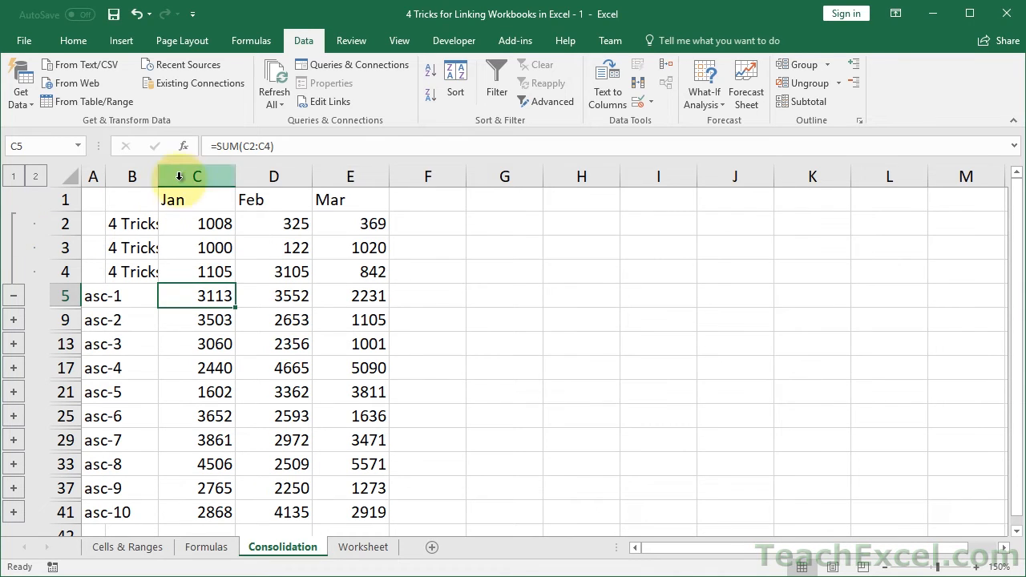
left_click_drag(157, 177, 312, 176)
left_click(362, 221)
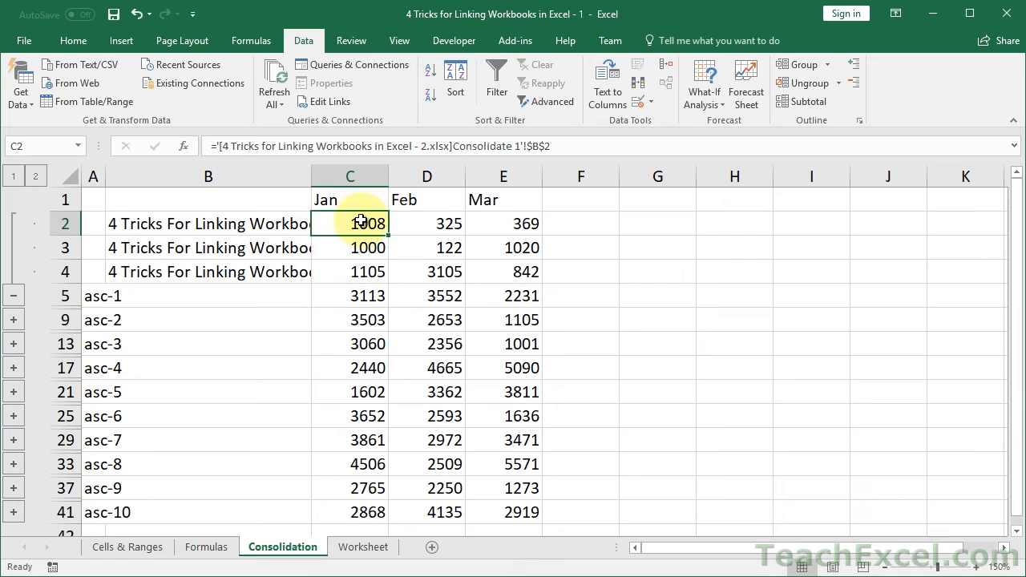
double_click(340, 224)
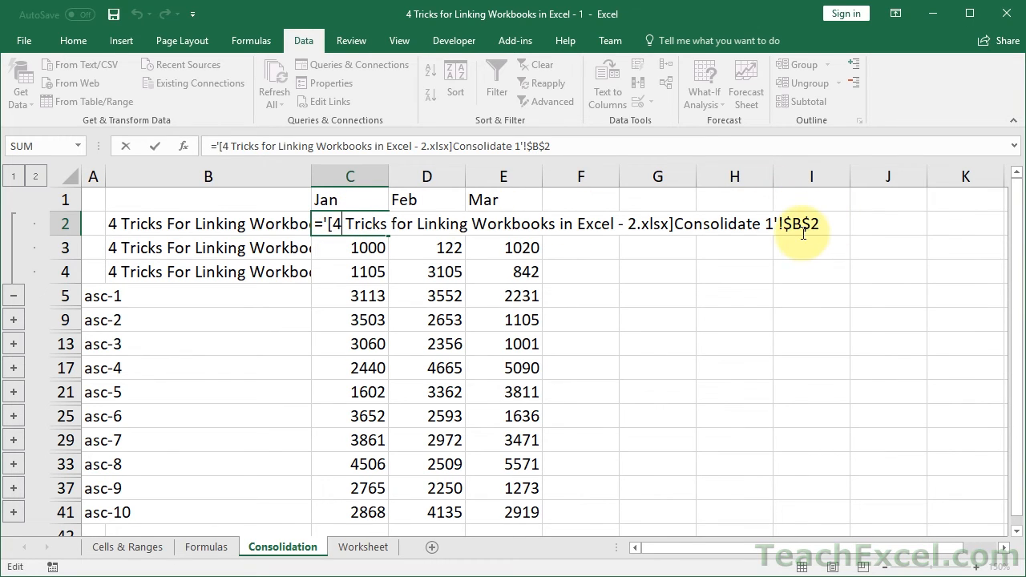
key("Escape")
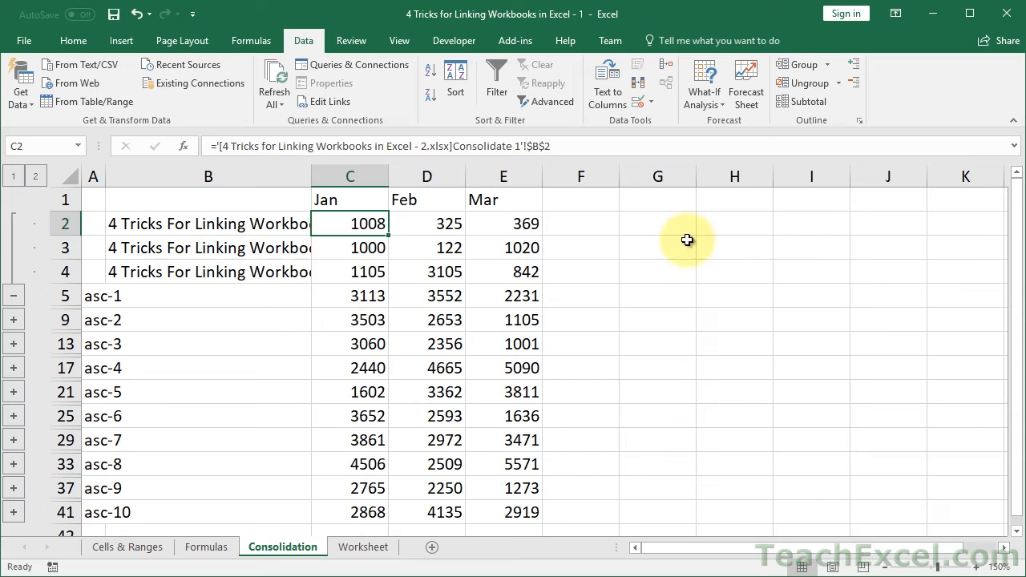
key("Down")
key("Down")
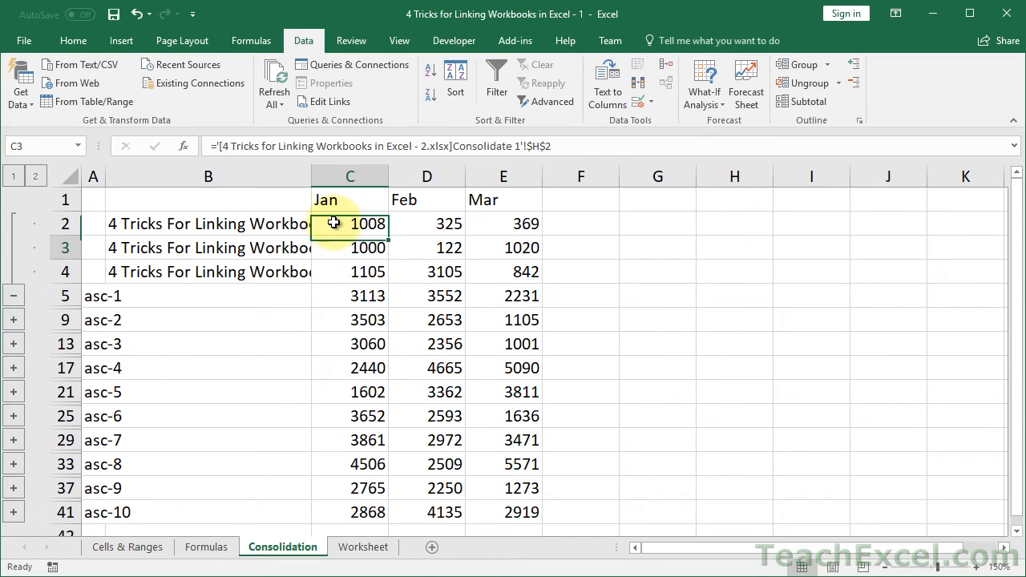
Check which detail cells the asc-1 Jan total in C5 sums, and collapse the asc-1 detail rows
left_click(350, 297)
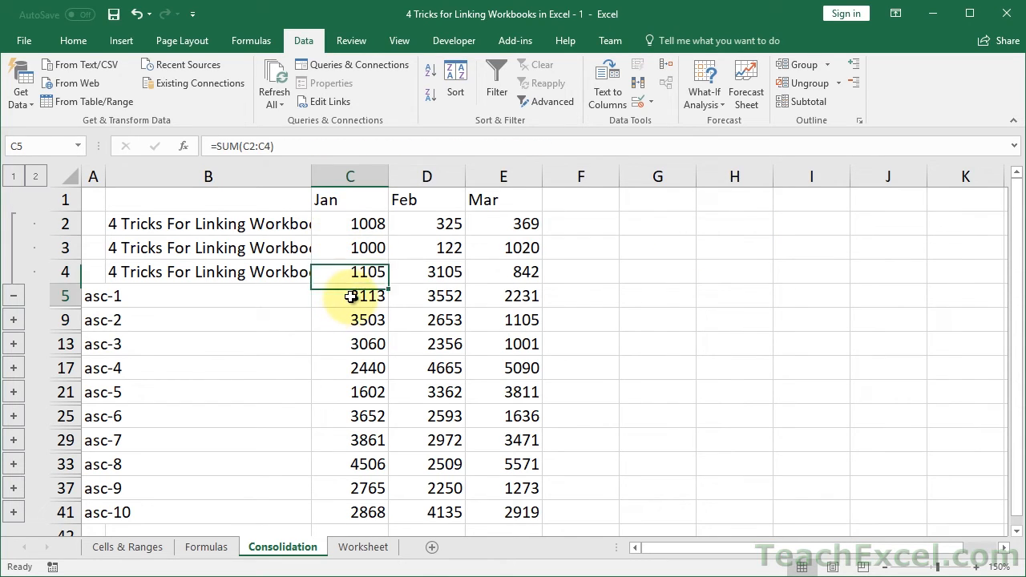
double_click(351, 298)
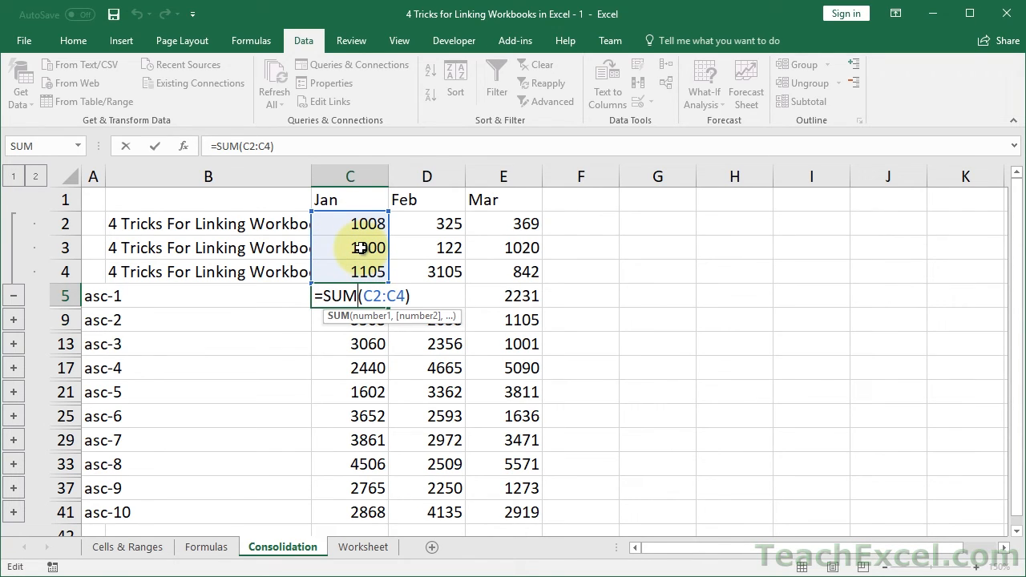
key("Escape")
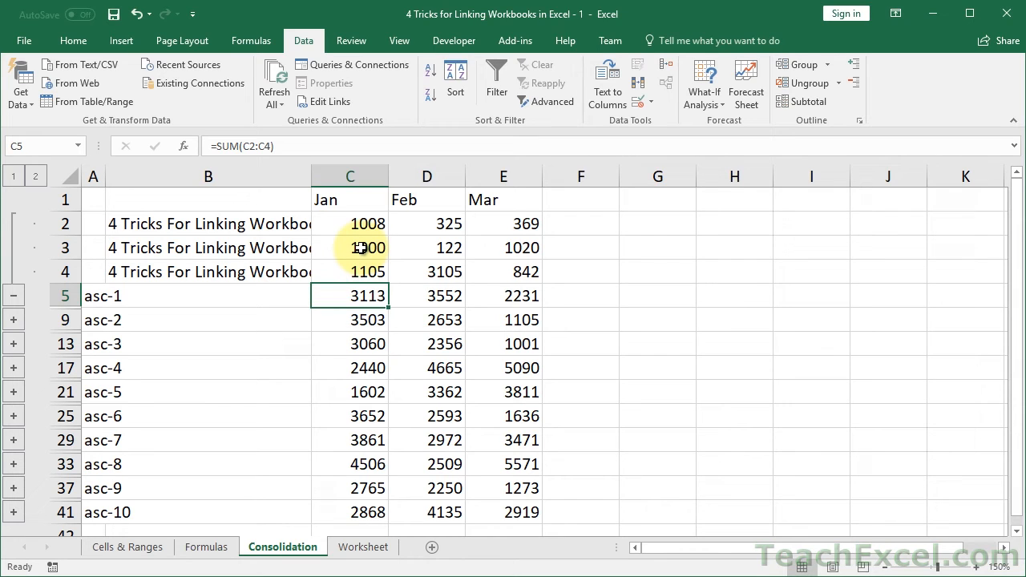
left_click(15, 297)
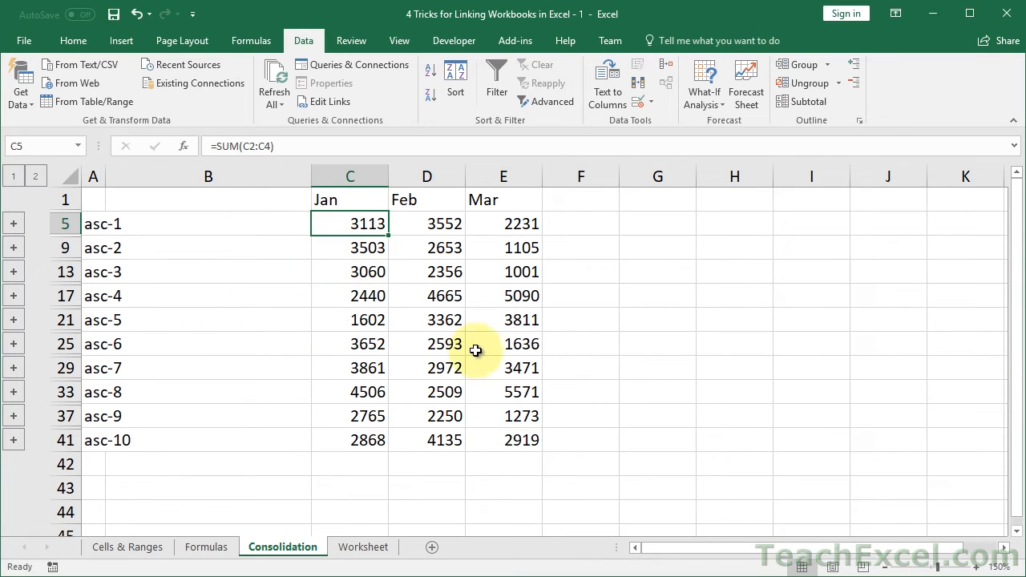
Re-expand the asc-1 detail rows, view column B at its full label width, and narrow the column again
left_click(13, 225)
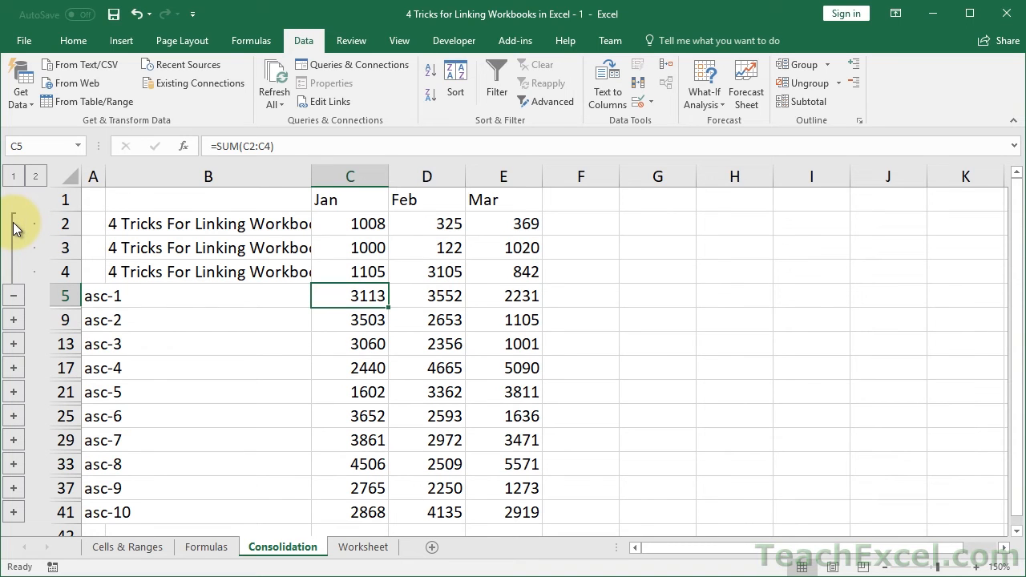
double_click(311, 176)
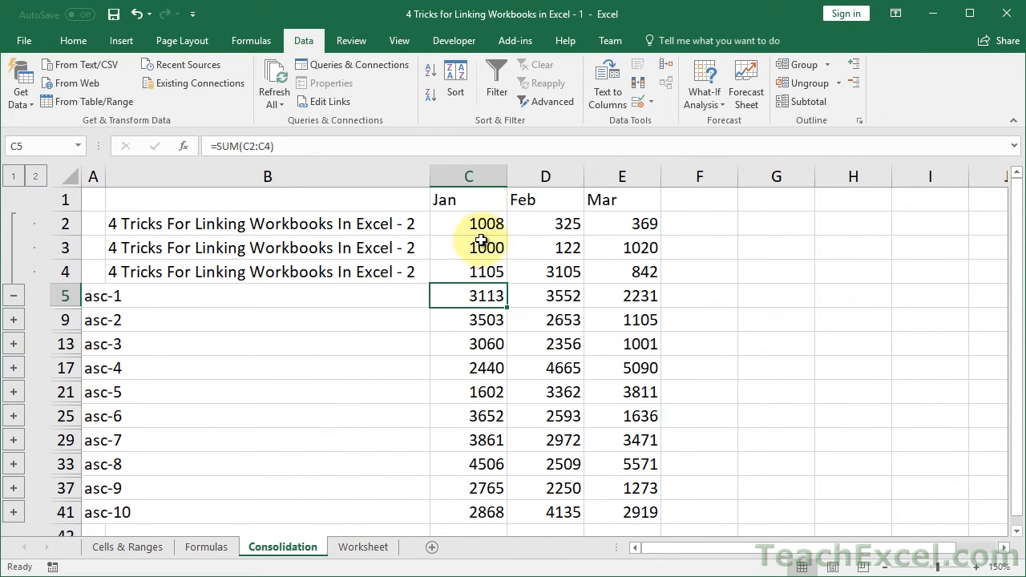
left_click_drag(431, 171, 184, 177)
left_click(238, 226)
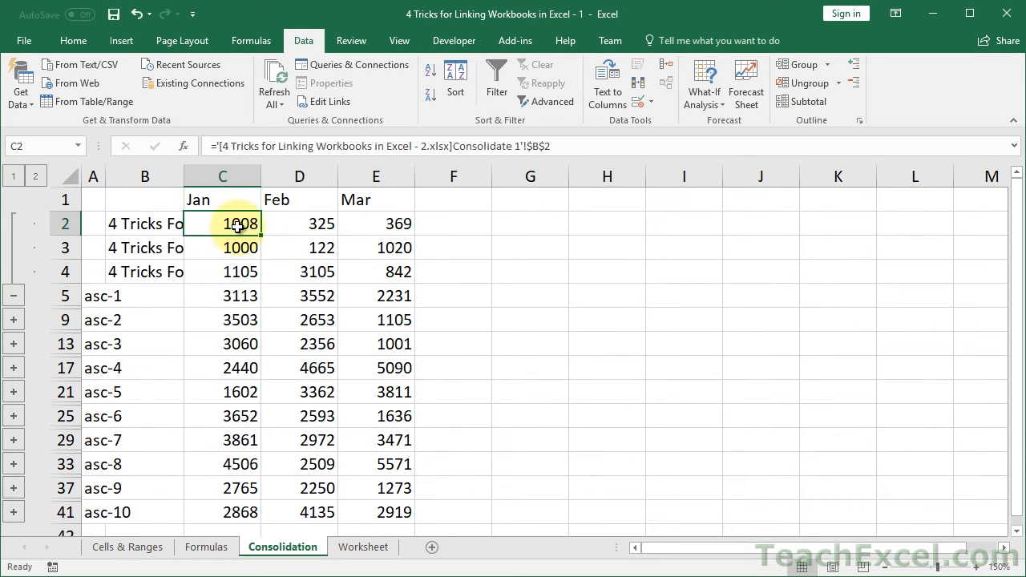
Expand the detail rows of all parts and autofit column B to show the full source workbook names
left_click(37, 179)
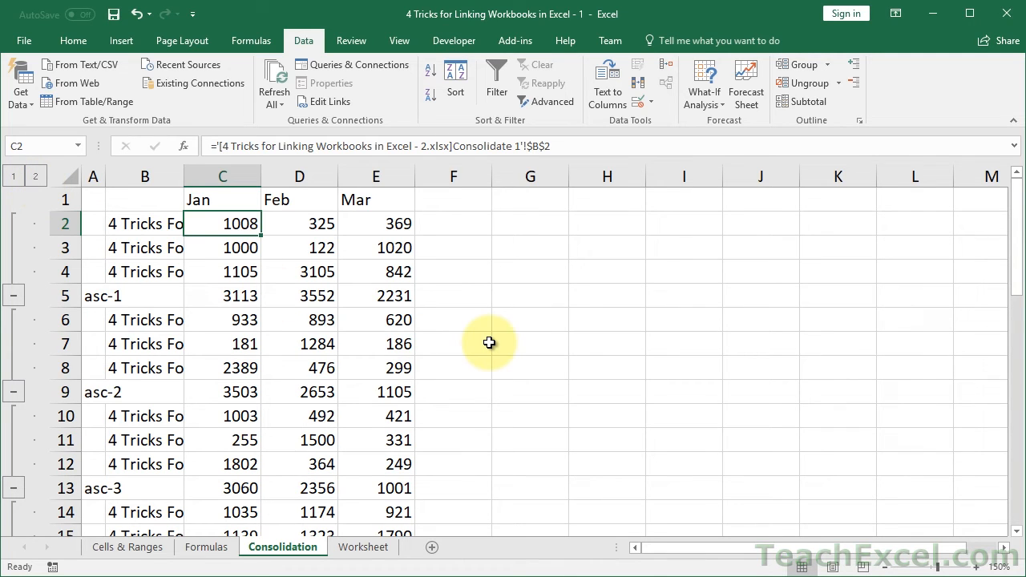
left_click_drag(184, 178, 185, 178)
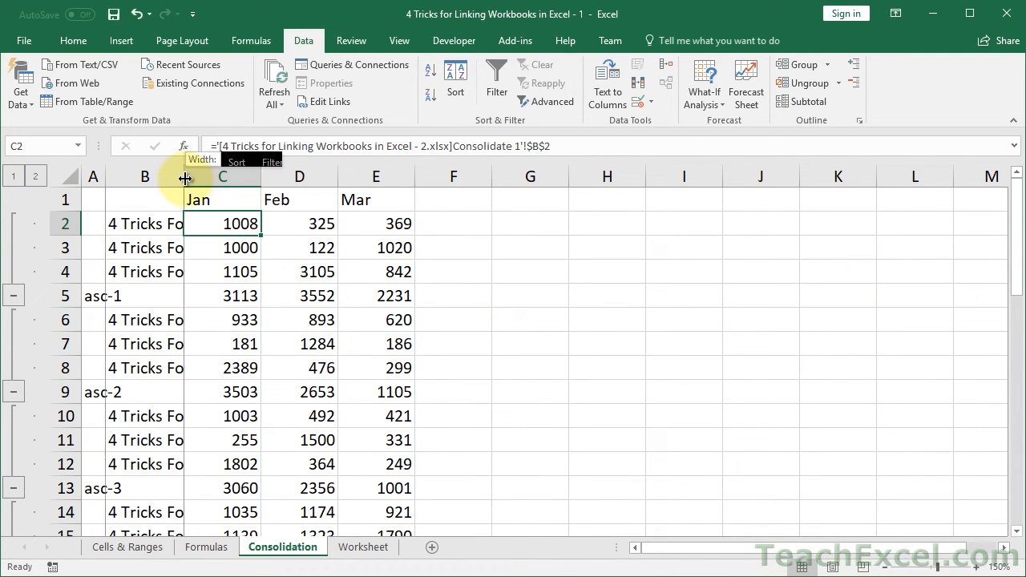
double_click(184, 178)
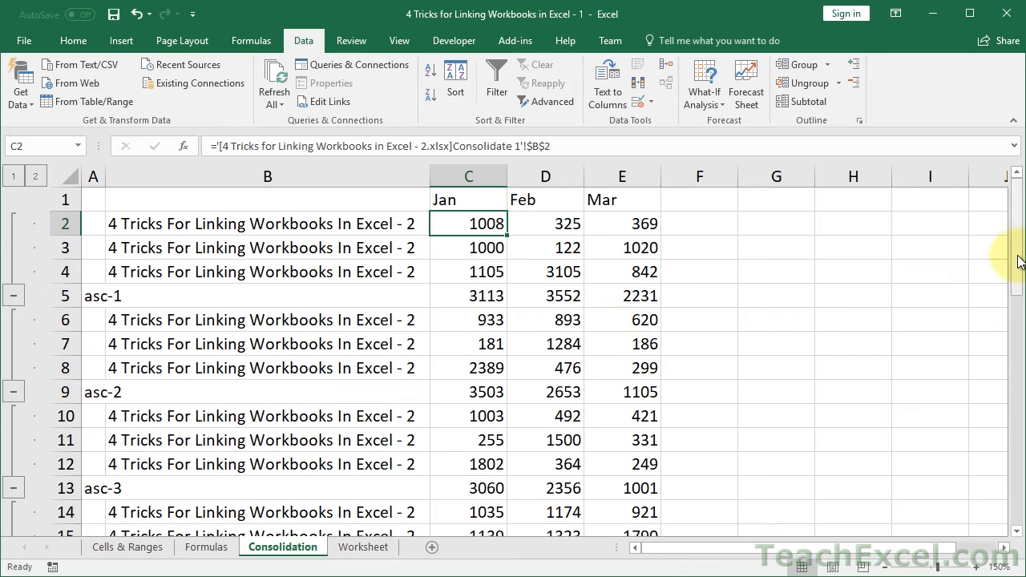
left_click_drag(1018, 260, 1010, 222)
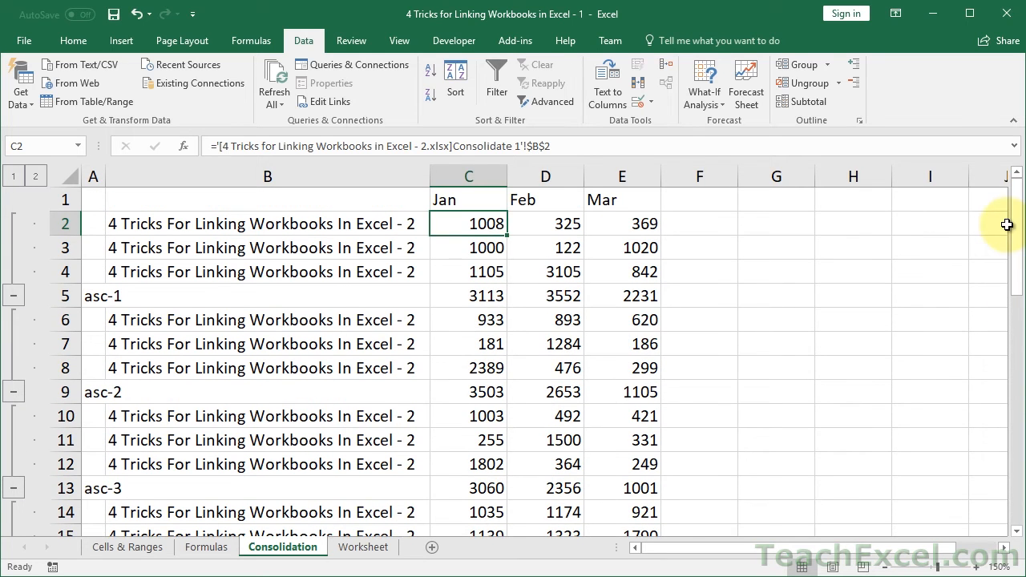
Collapse the detail rows of all parts and narrow column B beside the monthly totals
left_click(12, 178)
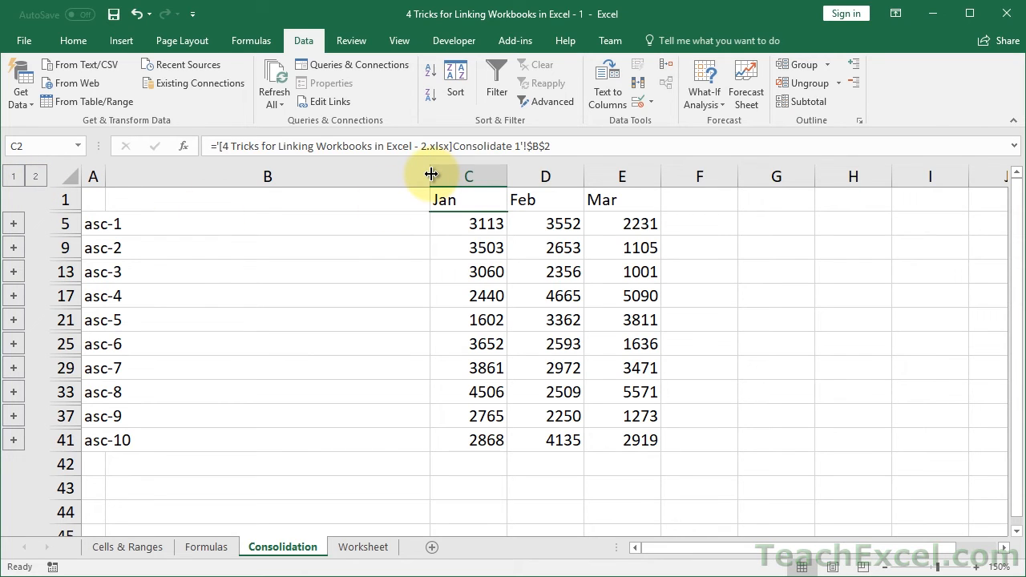
left_click_drag(430, 175, 170, 177)
left_click(234, 226)
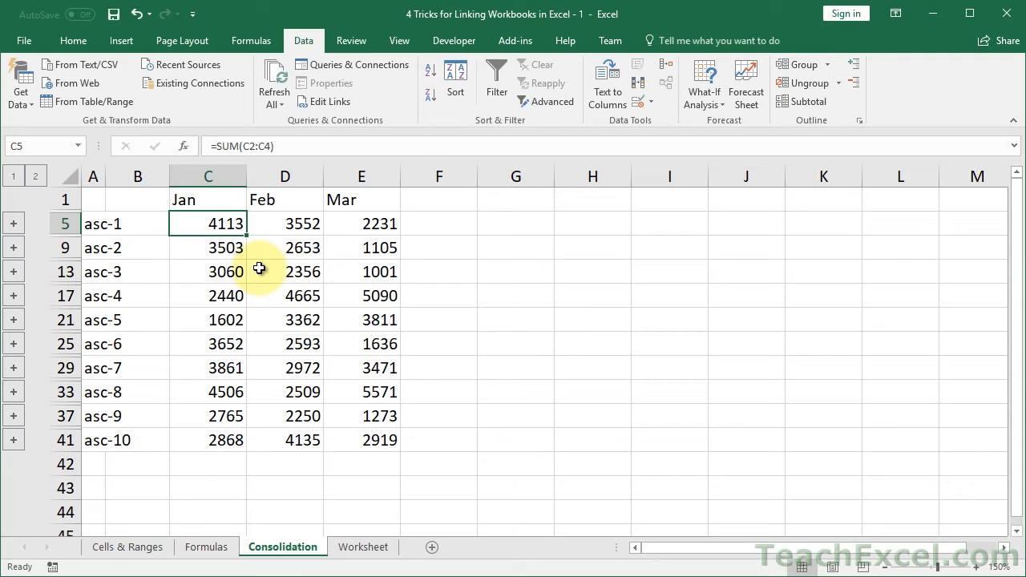
key("Up")
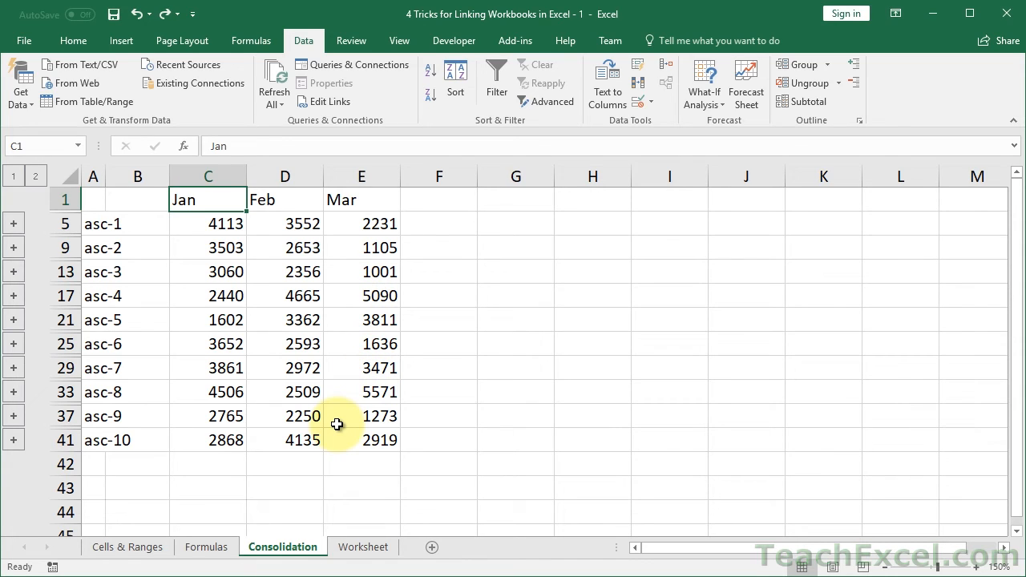
Open the empty Worksheet sheet, and enlarge the view of the Worksheets sheet's table in the second workbook
left_click(362, 547)
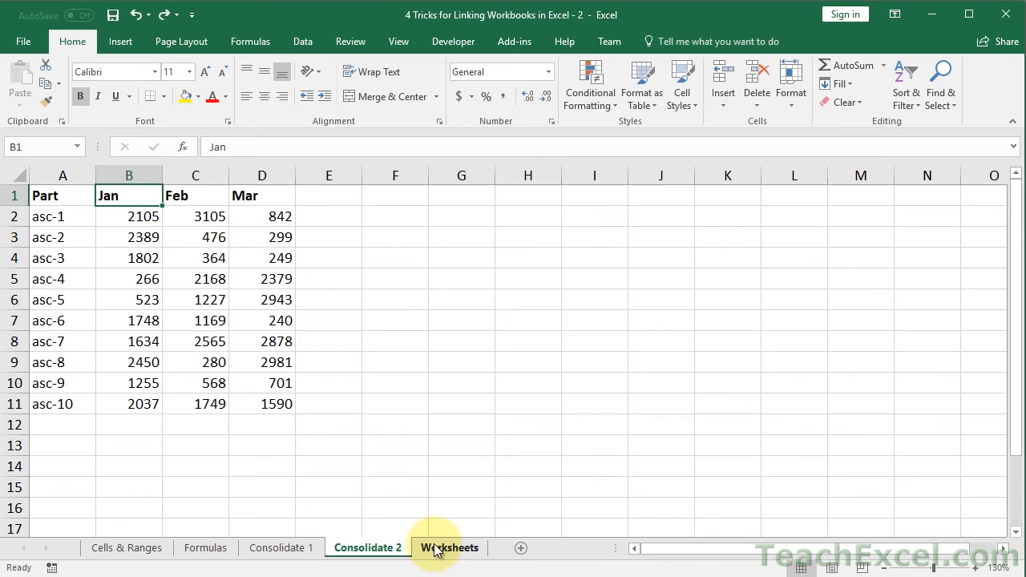
left_click(439, 548)
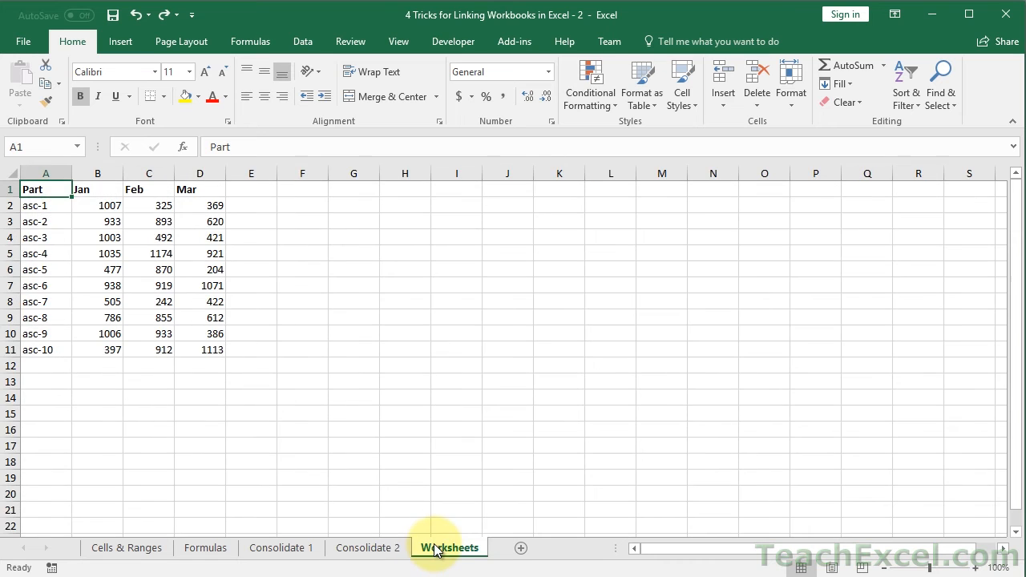
left_click(972, 568)
left_click(971, 567)
left_click(971, 567)
left_click(972, 568)
left_click(971, 567)
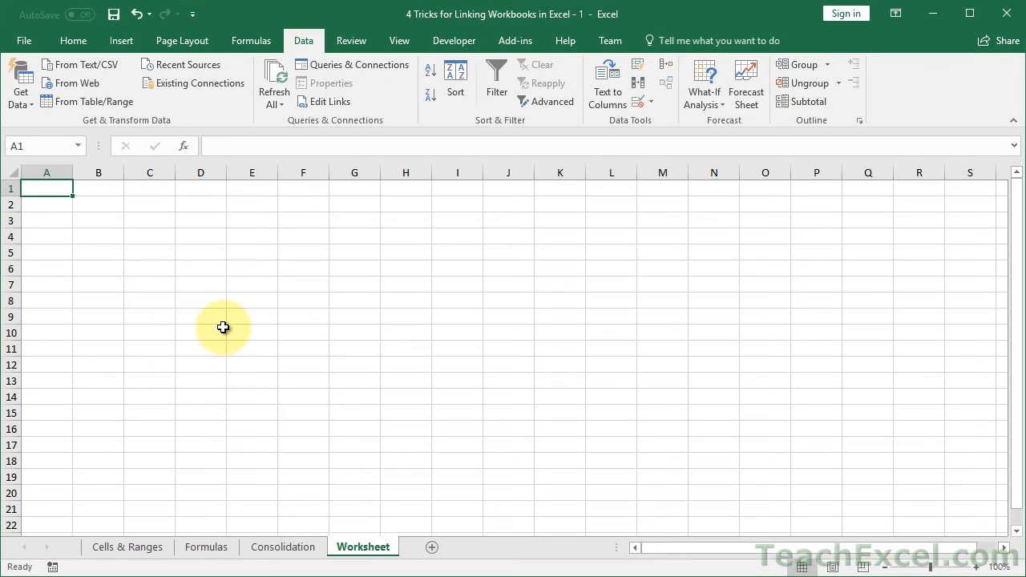
Start a data import from the workbook 4 Tricks for Linking Workbooks in Excel - 2 and bring the whole Navigator into view
left_click(21, 87)
mouse_move(49, 130)
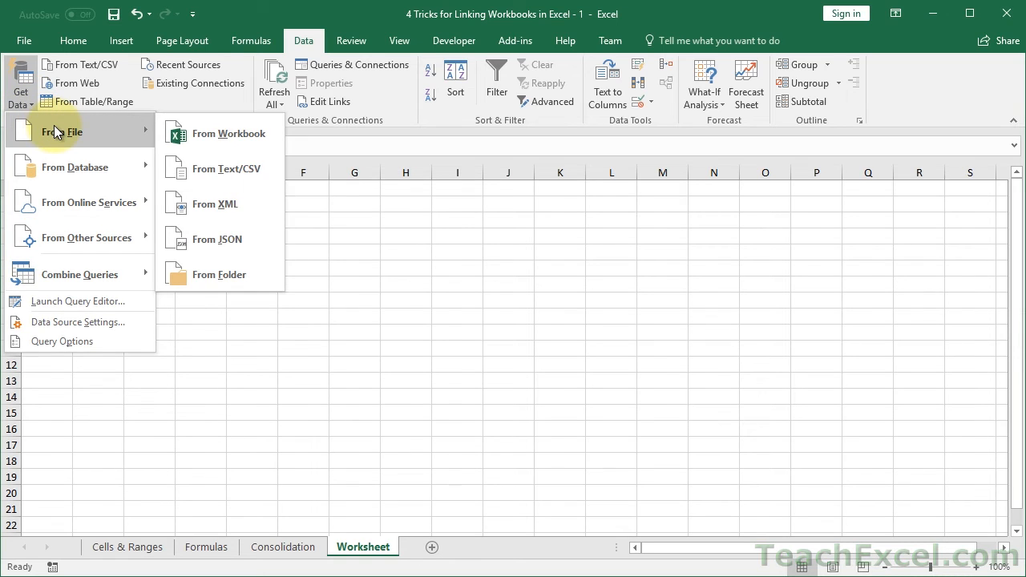
left_click(206, 135)
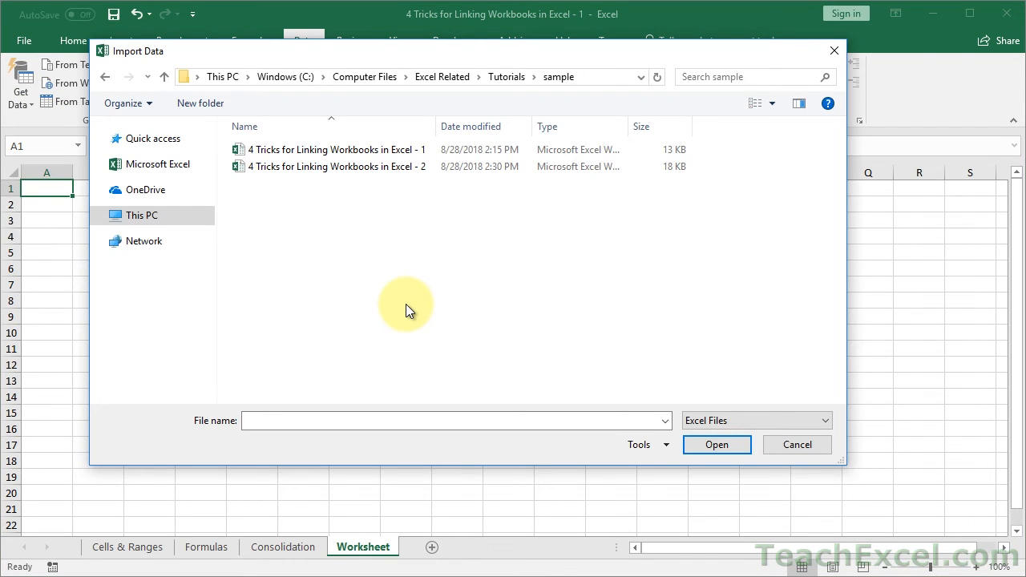
double_click(347, 167)
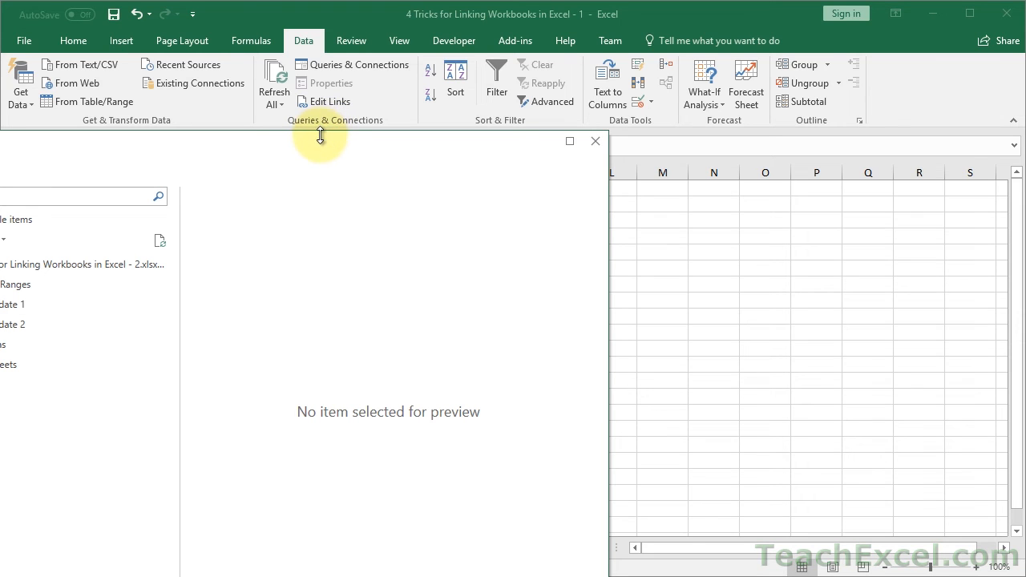
left_click_drag(320, 133, 536, 64)
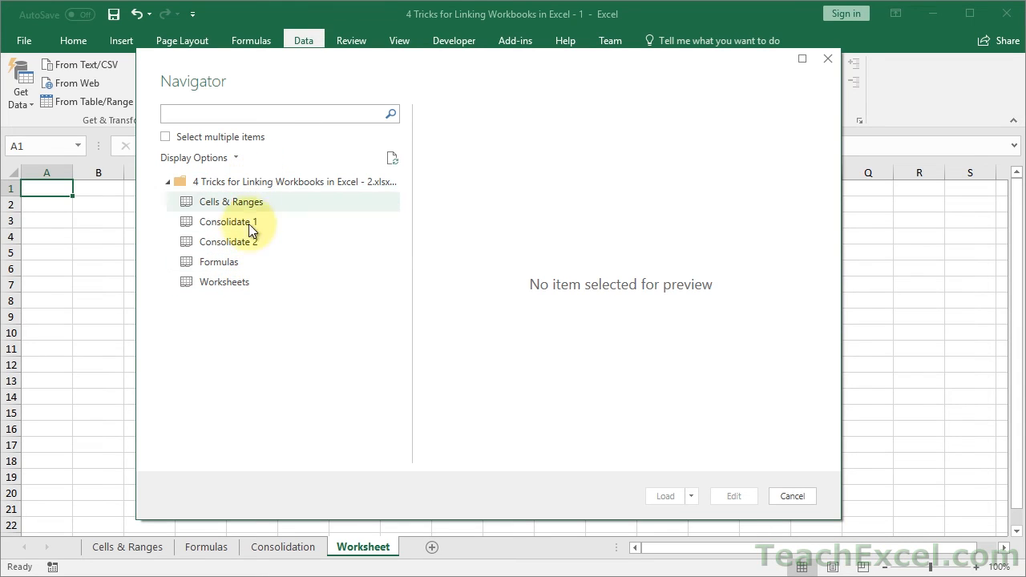
Preview the source workbook's Worksheets, Formulas, Consolidate 2, Consolidate 1 and Cells & Ranges sheets in the Navigator
left_click(237, 282)
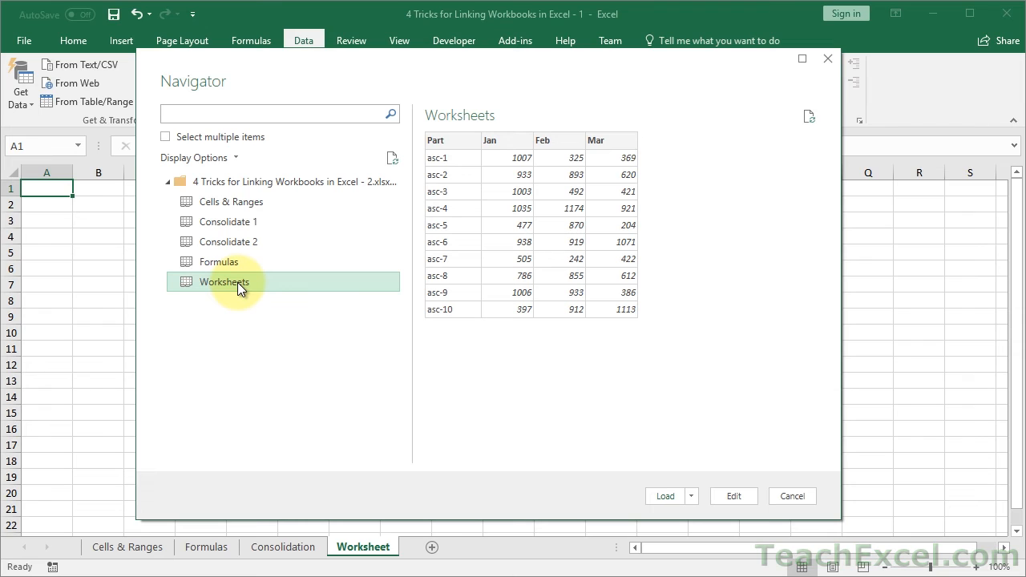
left_click(226, 263)
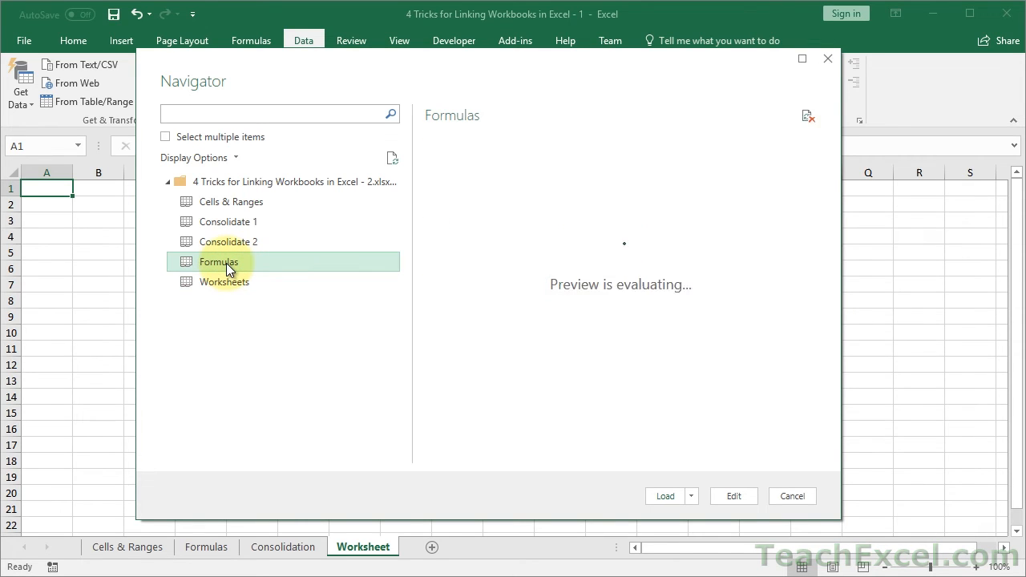
left_click(223, 241)
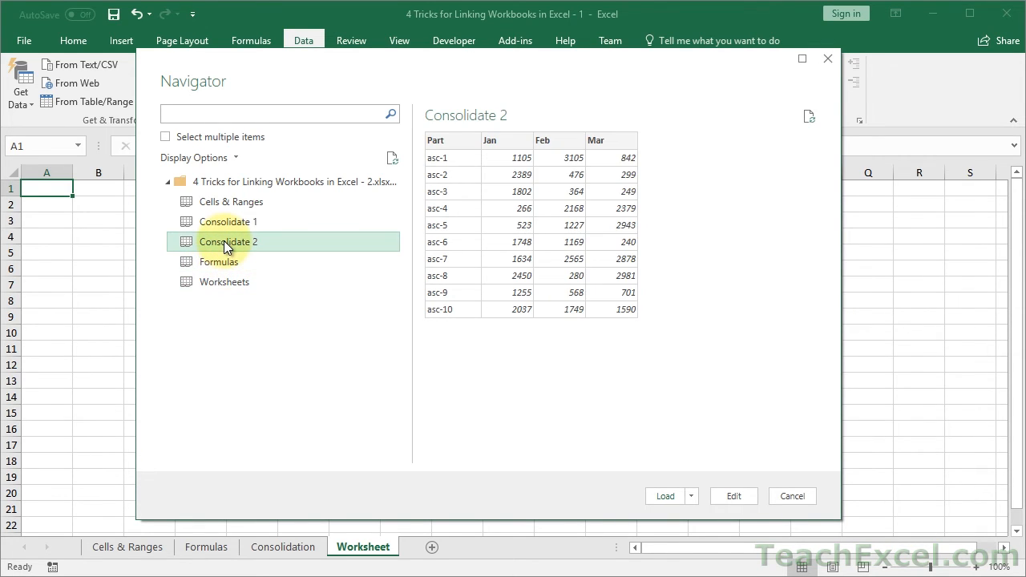
left_click(219, 225)
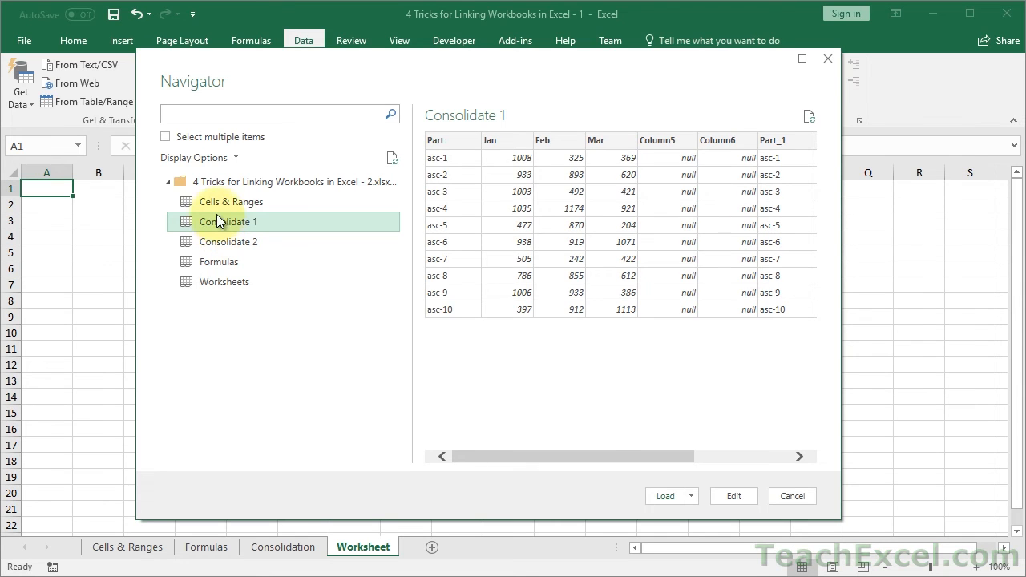
left_click(217, 200)
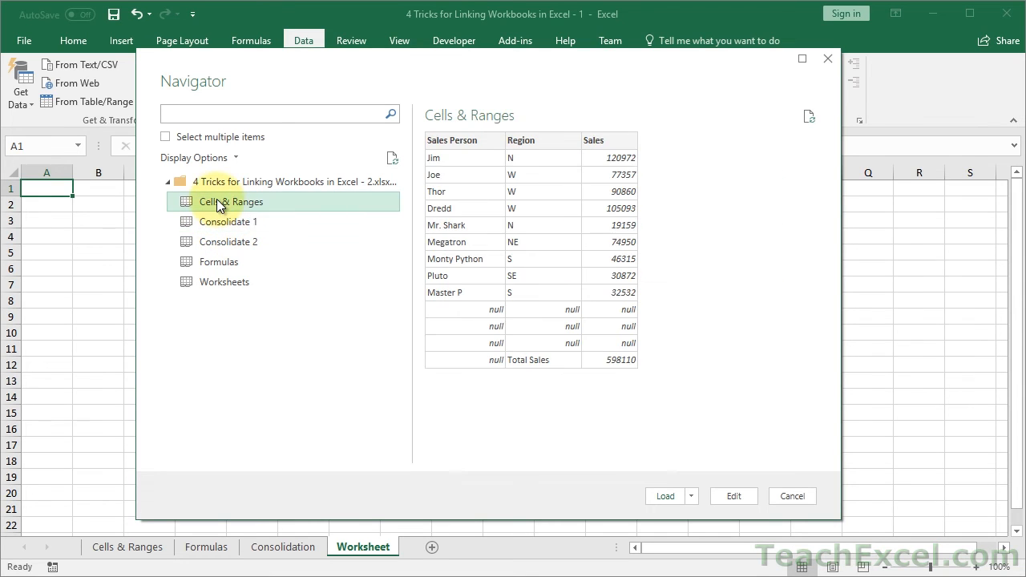
Choose the Worksheets sheet for import and open it in the Query Editor
left_click(220, 285)
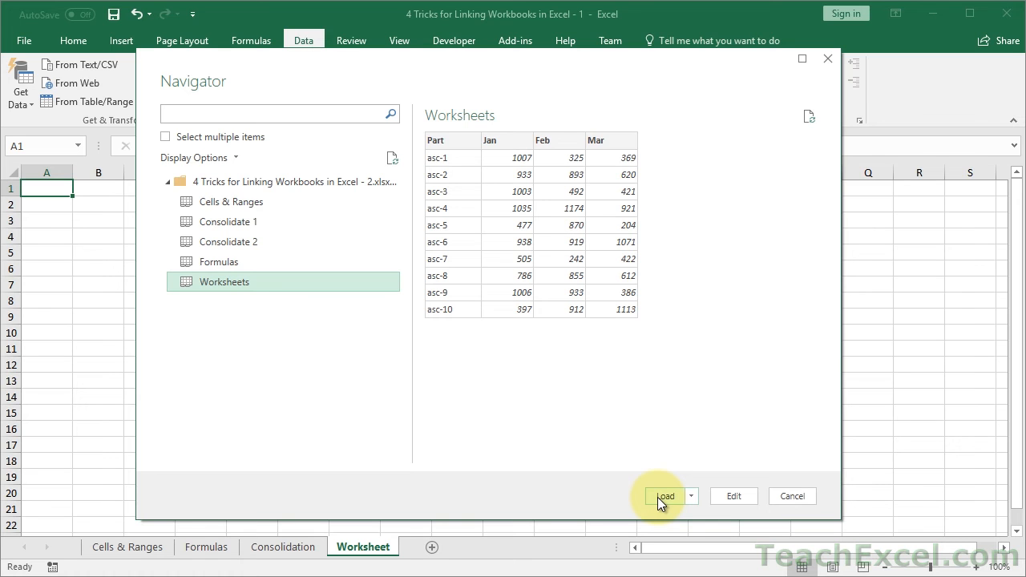
left_click(725, 495)
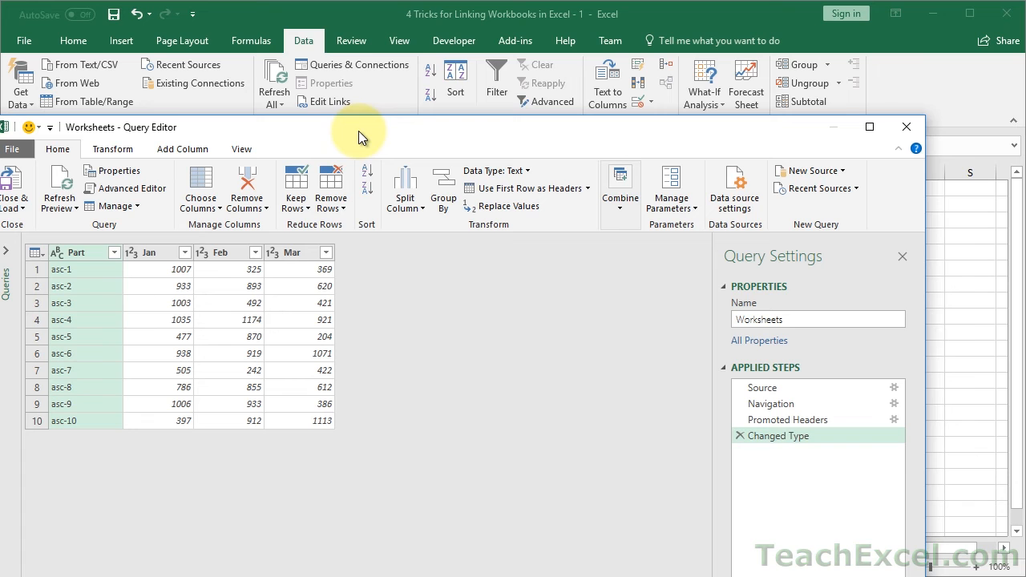
left_click_drag(358, 130, 435, 31)
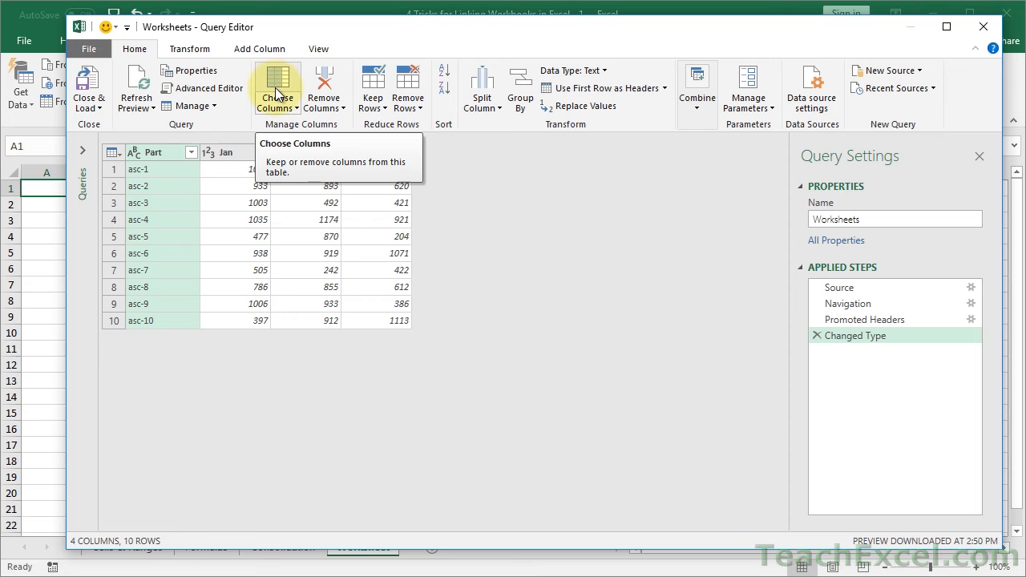
Look over the Query Editor's commands for transforming data, adding columns and changing the view
left_click(184, 54)
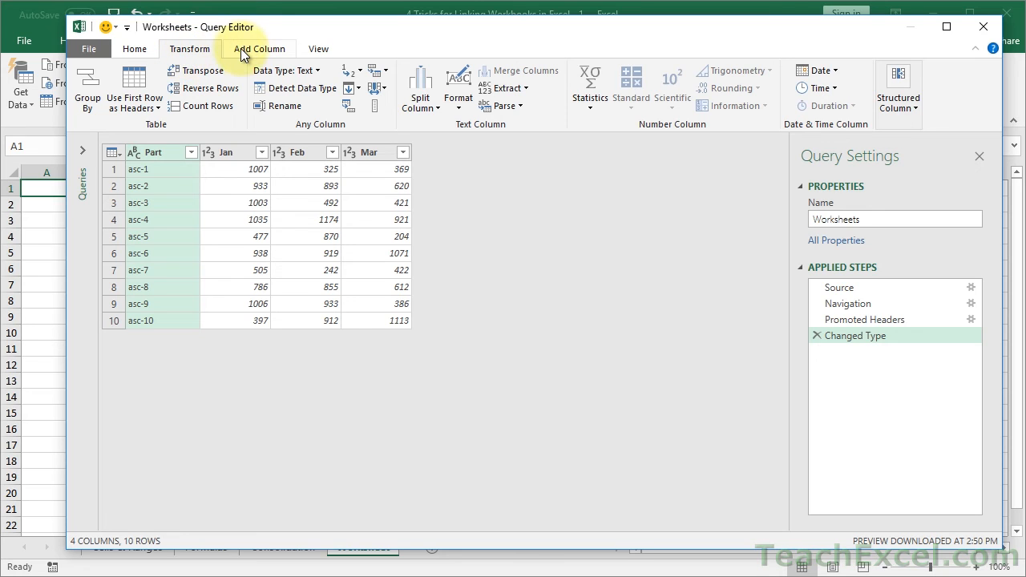
left_click(265, 49)
left_click(308, 46)
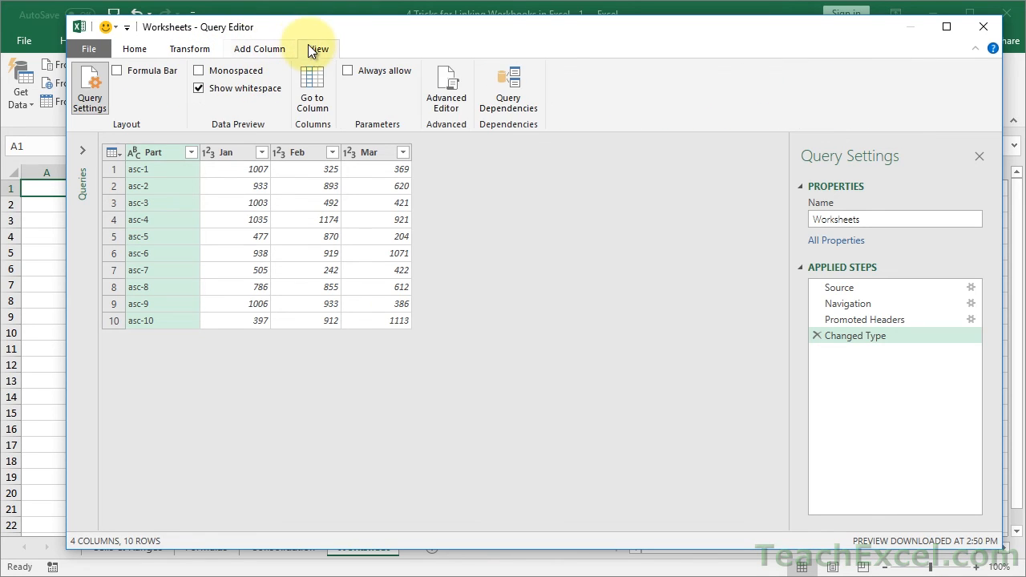
left_click(262, 51)
left_click(195, 49)
left_click(141, 52)
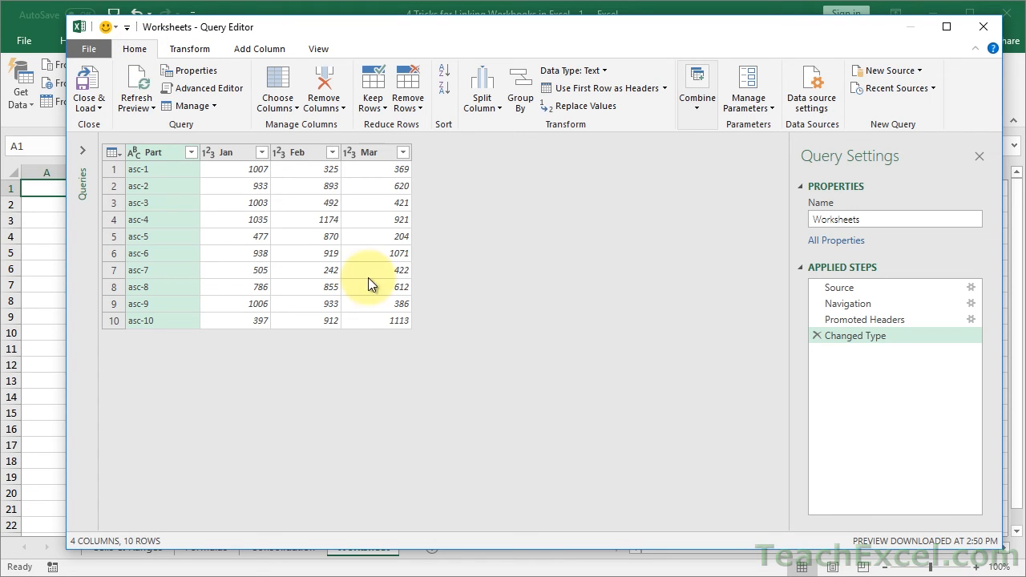
Load the Worksheets query as a table on a new sheet and widen columns A through D equally
left_click(84, 80)
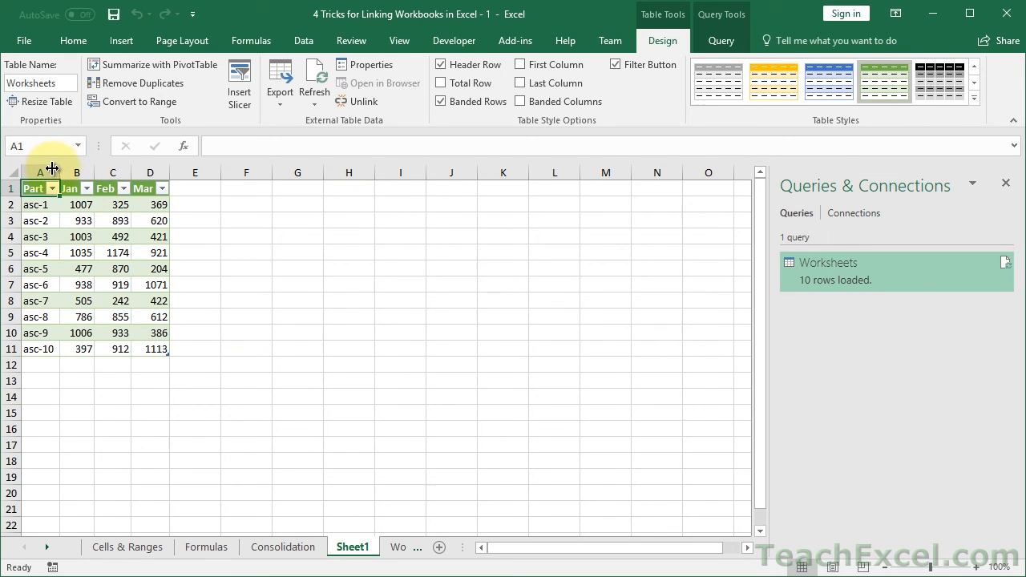
left_click_drag(42, 167, 203, 169)
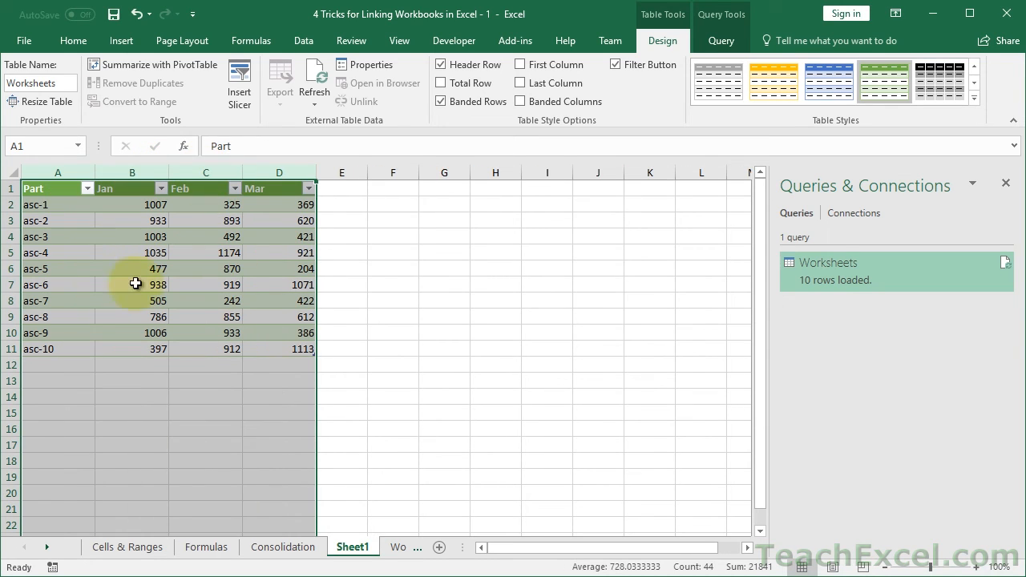
left_click(121, 218)
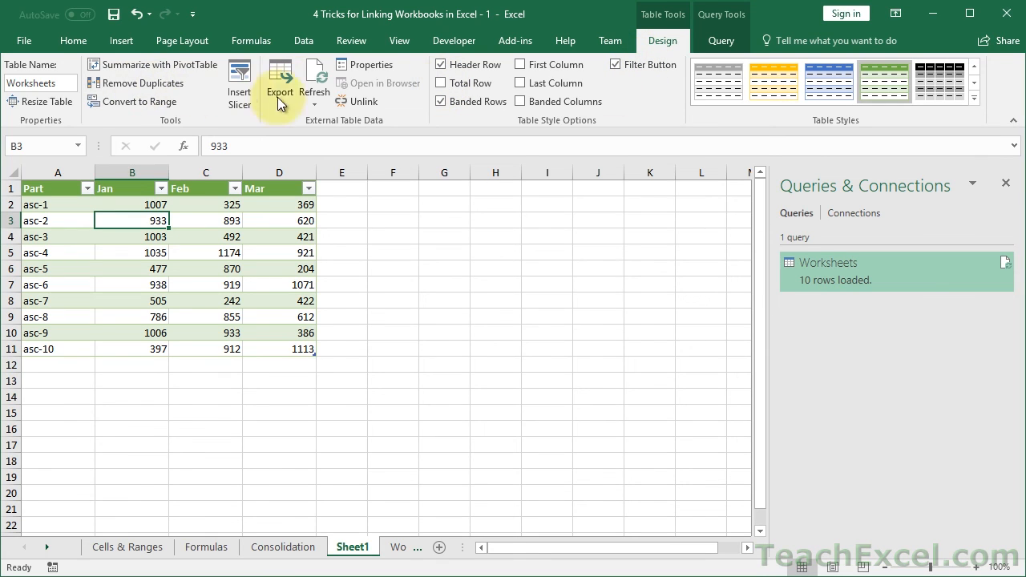
Review the query commands and the Worksheets query's details, and view the query in its editor without making changes
left_click(715, 39)
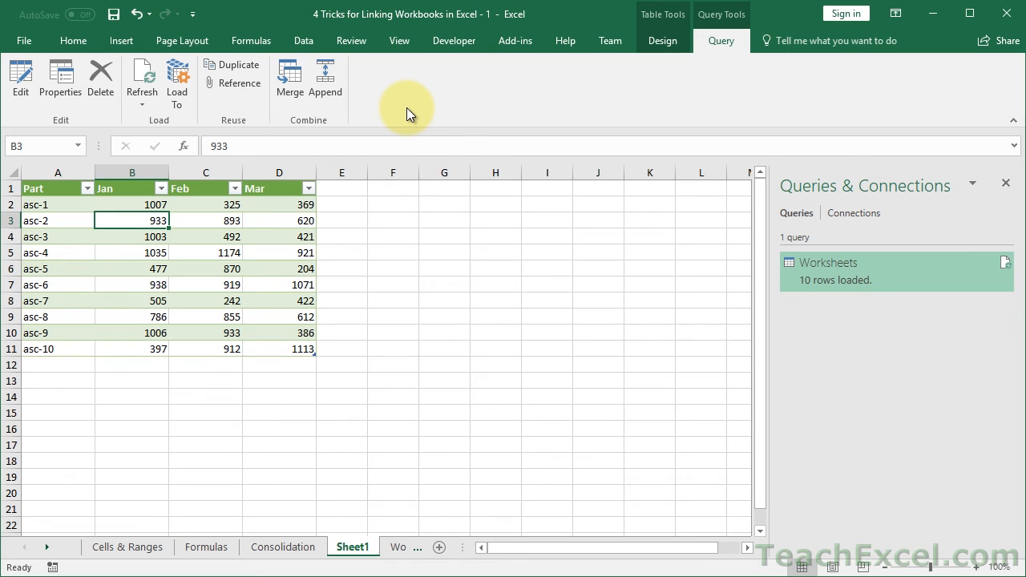
left_click(15, 84)
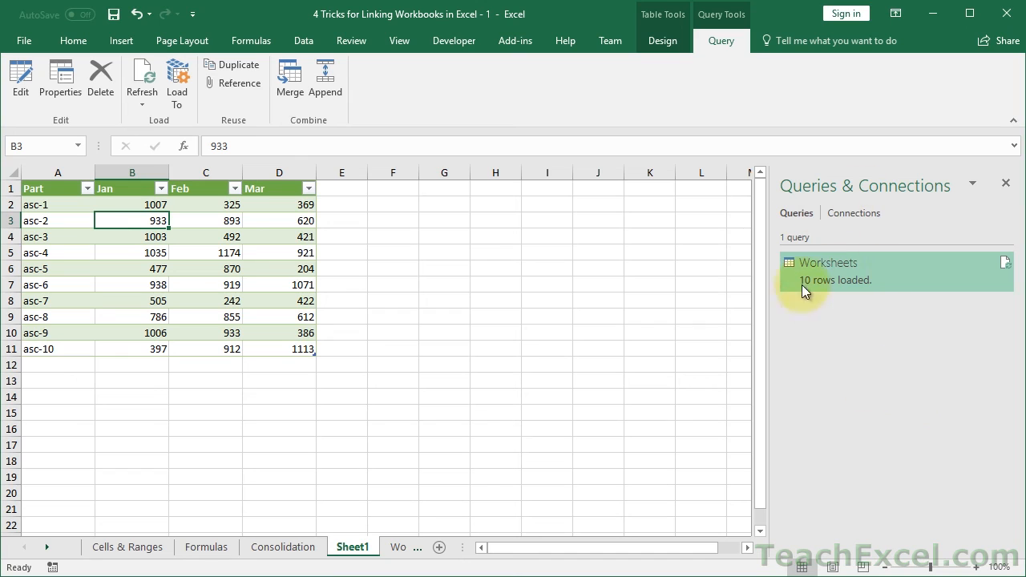
mouse_move(839, 269)
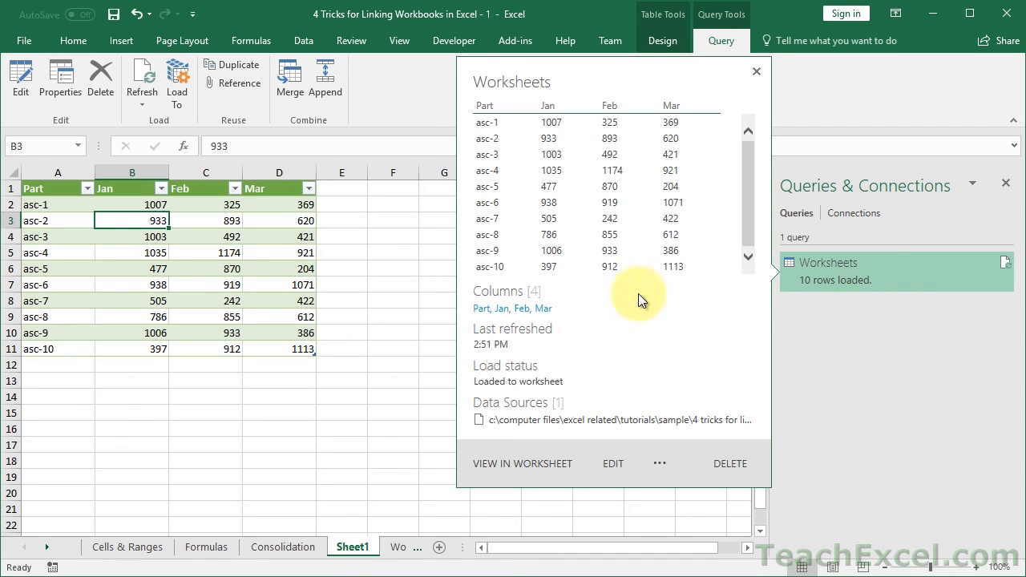
left_click(610, 467)
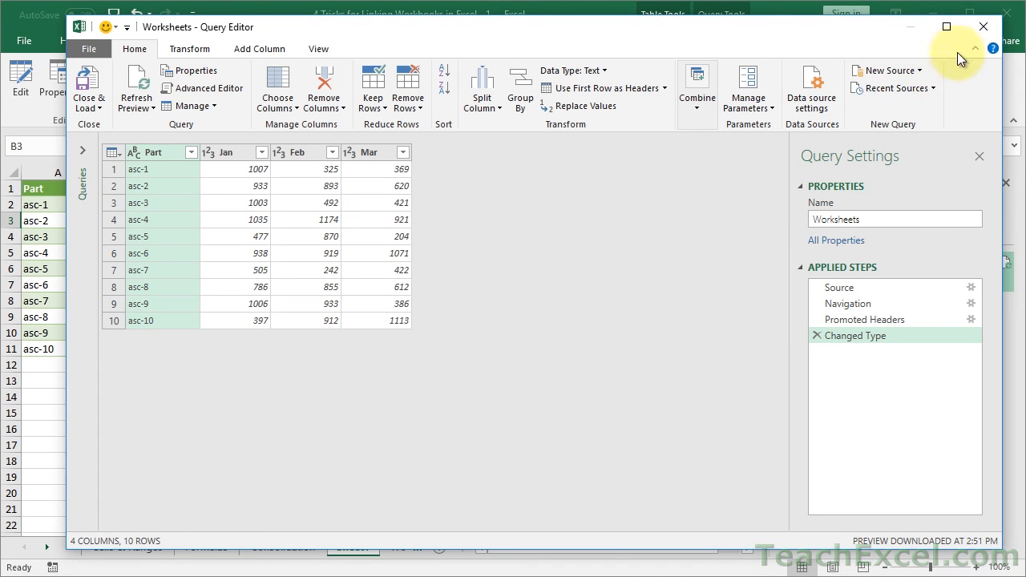
left_click(981, 28)
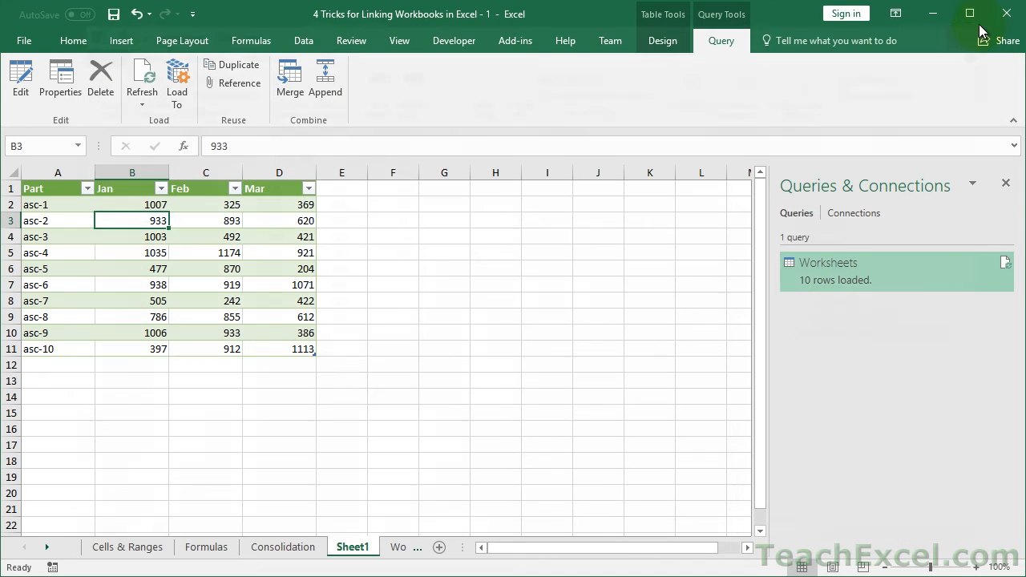
Hide the list of workbook queries and connections, show it again, and select cell D6 in the imported table
left_click(1006, 184)
left_click(436, 271)
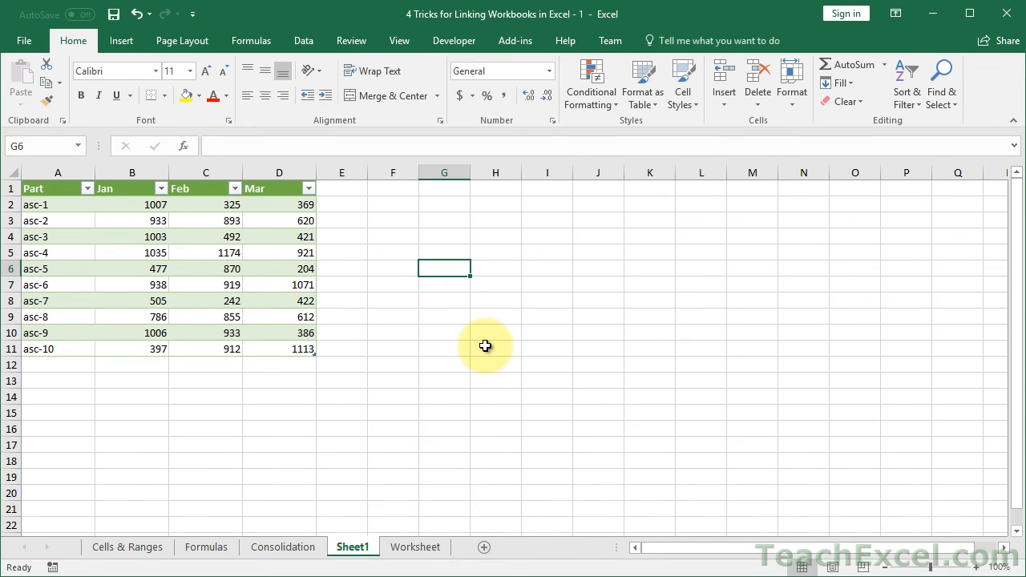
left_click(303, 41)
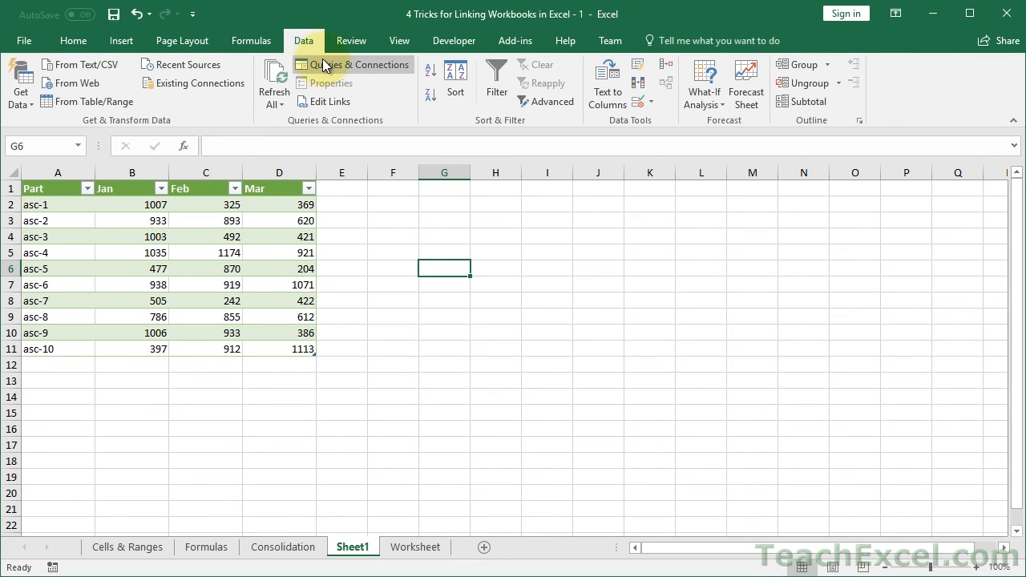
left_click(324, 66)
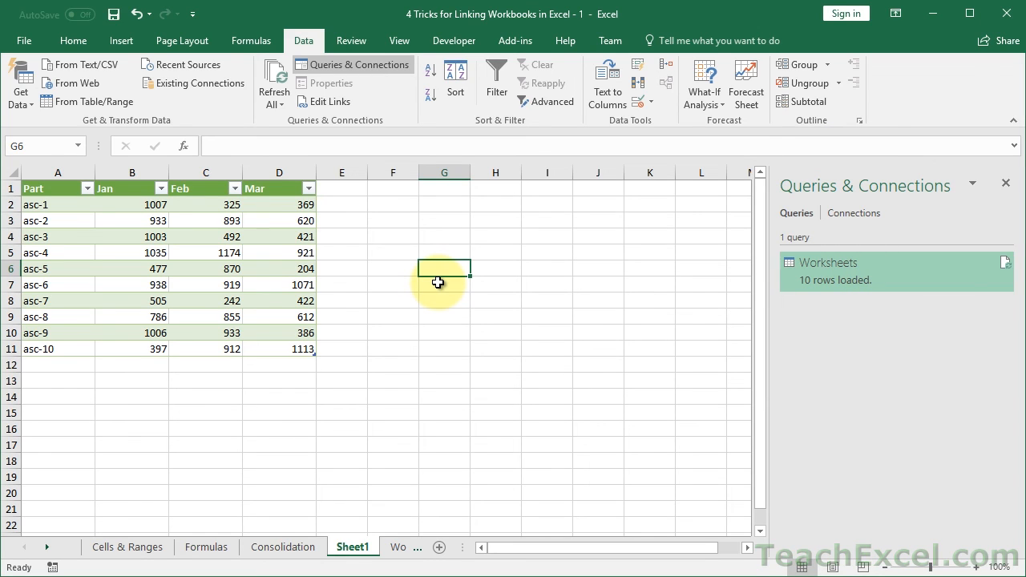
left_click(250, 267)
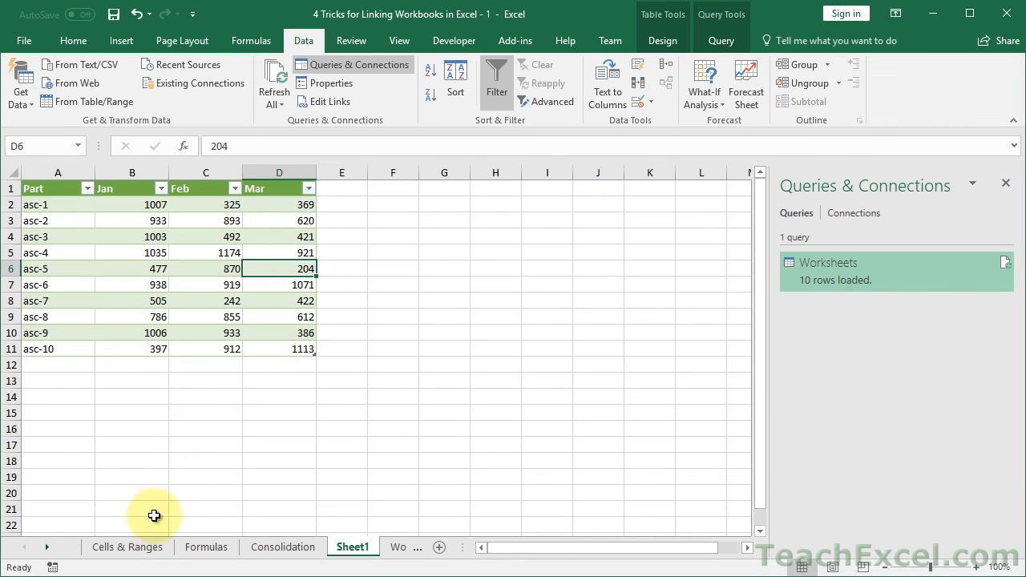
Zoom the Cells & Ranges sheet out to 160% and return to the imported table on Sheet1
left_click(129, 548)
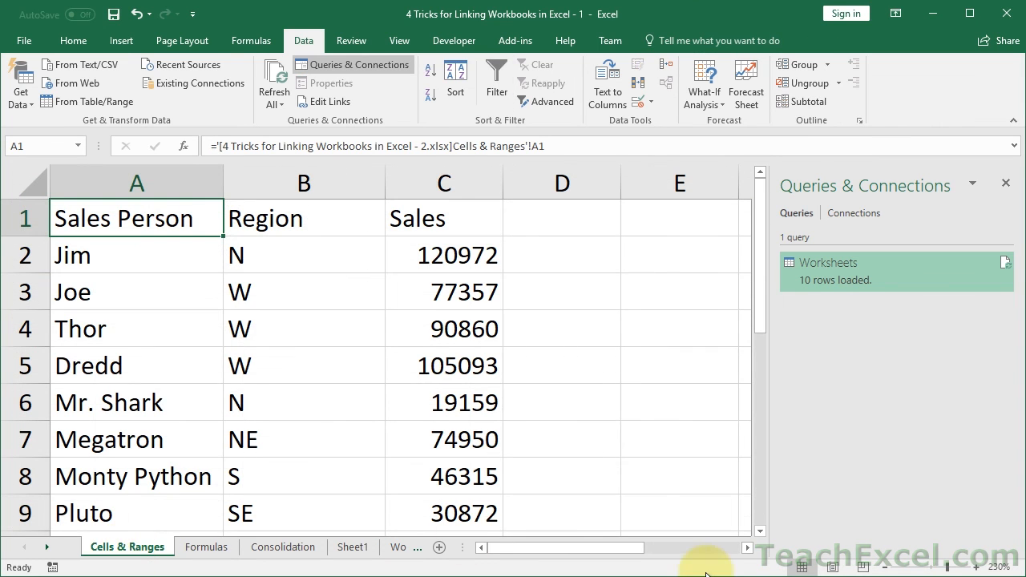
left_click(885, 567)
left_click(885, 567)
left_click(885, 568)
left_click(885, 568)
left_click(885, 568)
left_click(885, 567)
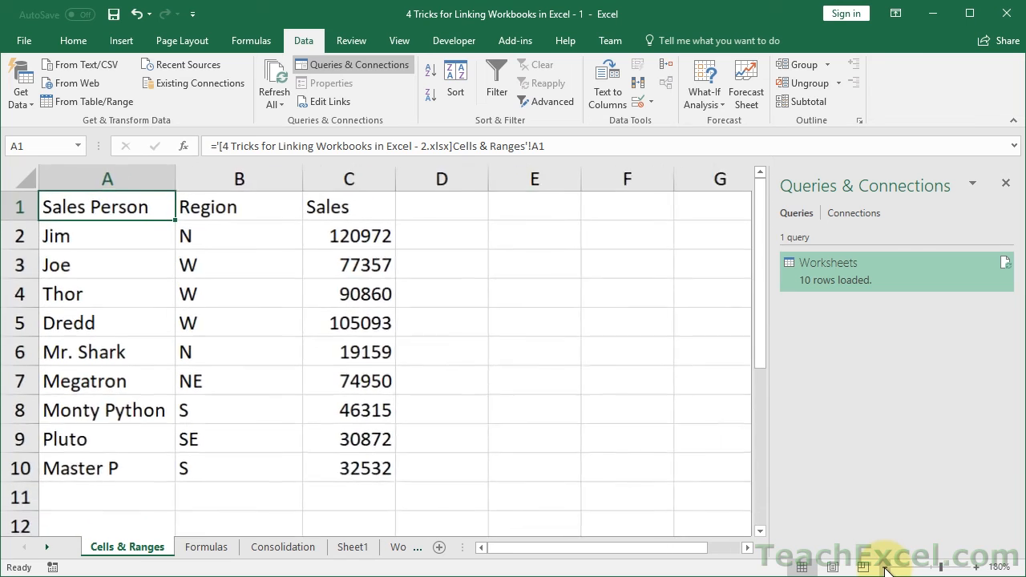
left_click(885, 568)
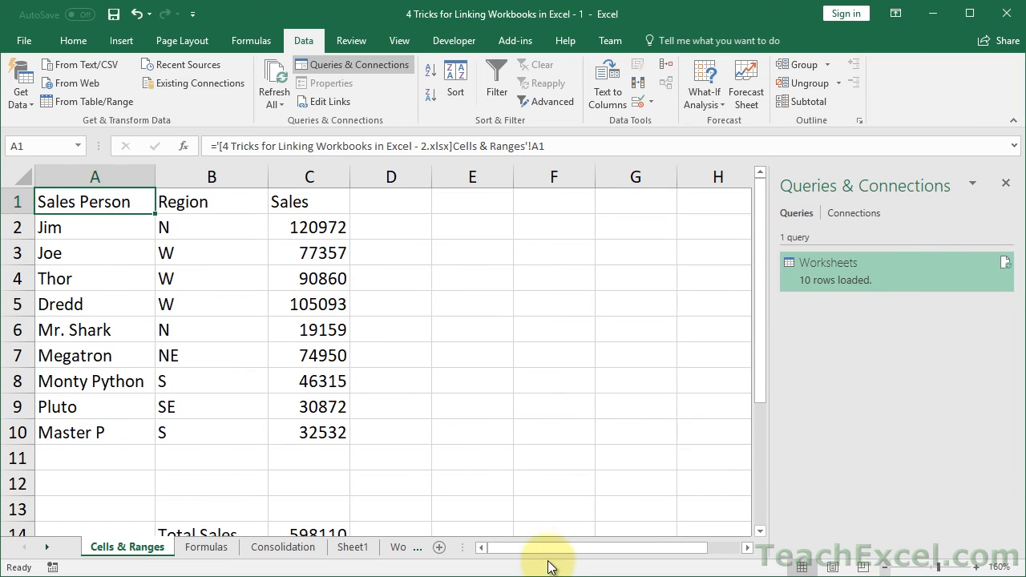
left_click(353, 547)
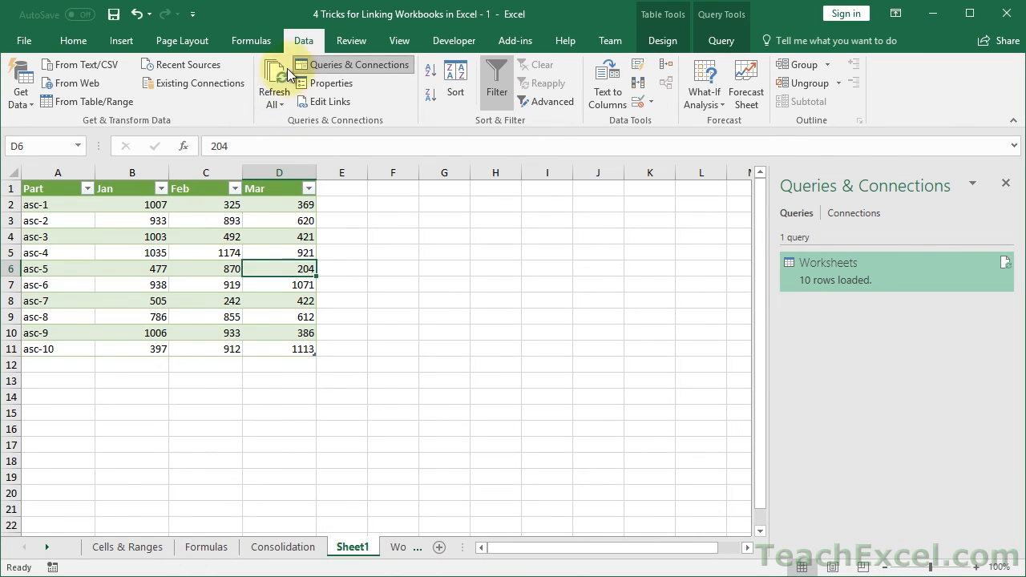
View the file types available as data import sources and dismiss the list without importing
left_click(21, 90)
mouse_move(58, 138)
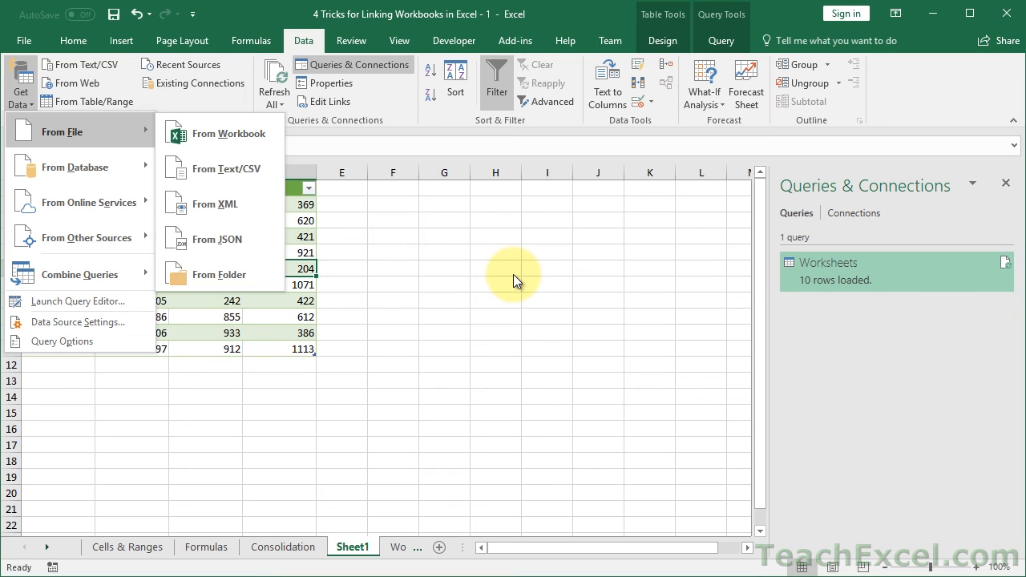
key("Escape")
key("Escape")
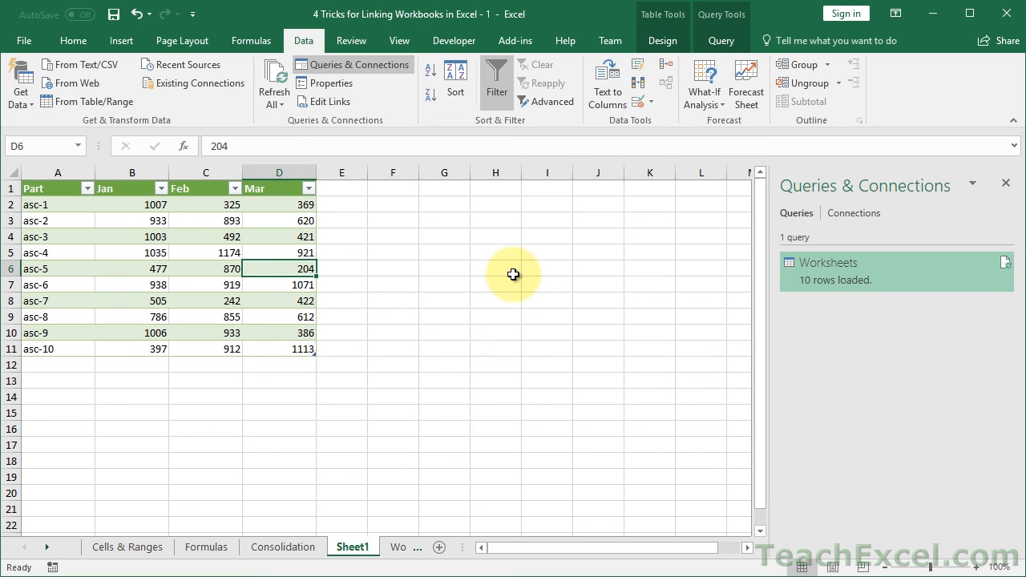